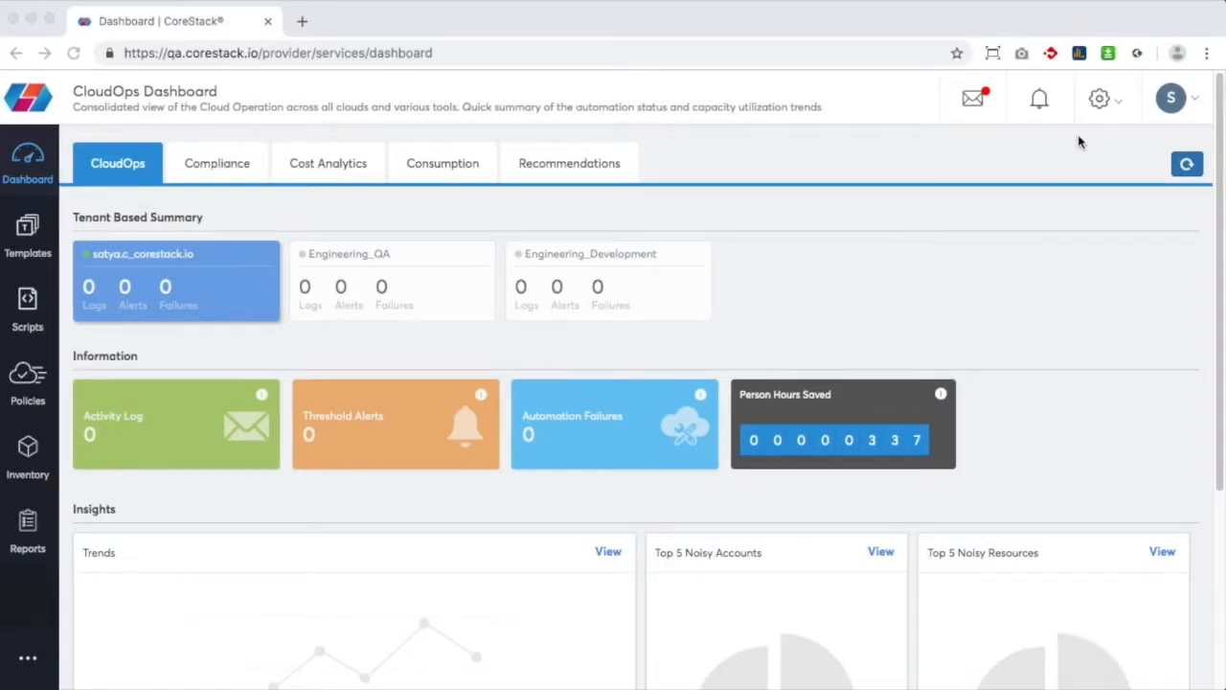
# Open the Azure account AZ_TEST_EA_QA_SAT for editing from Cloud Account Management
pyautogui.click(1116, 112)
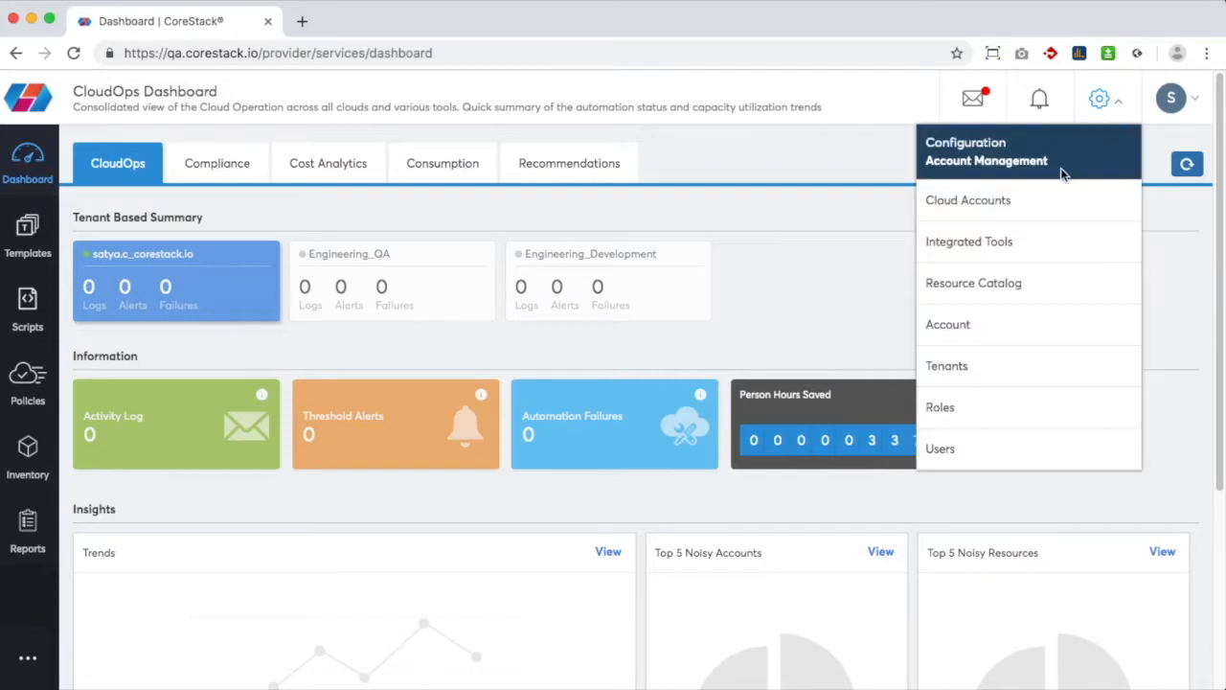
pyautogui.click(1002, 201)
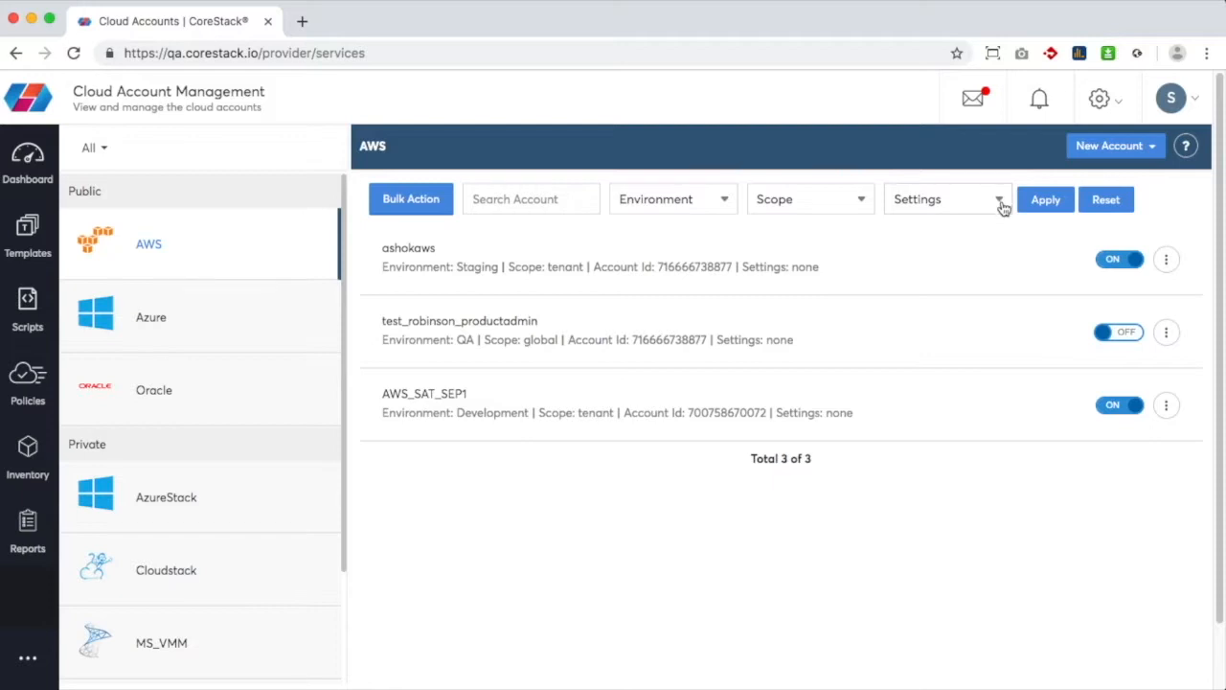
pyautogui.click(265, 320)
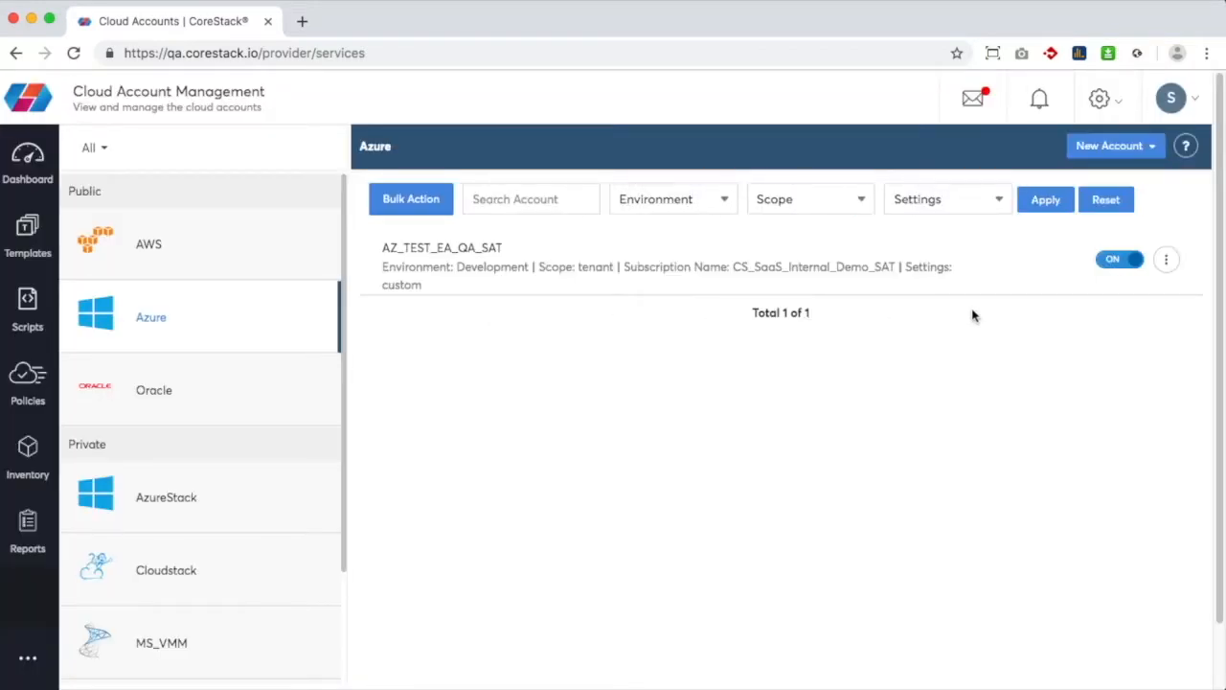
pyautogui.click(1165, 264)
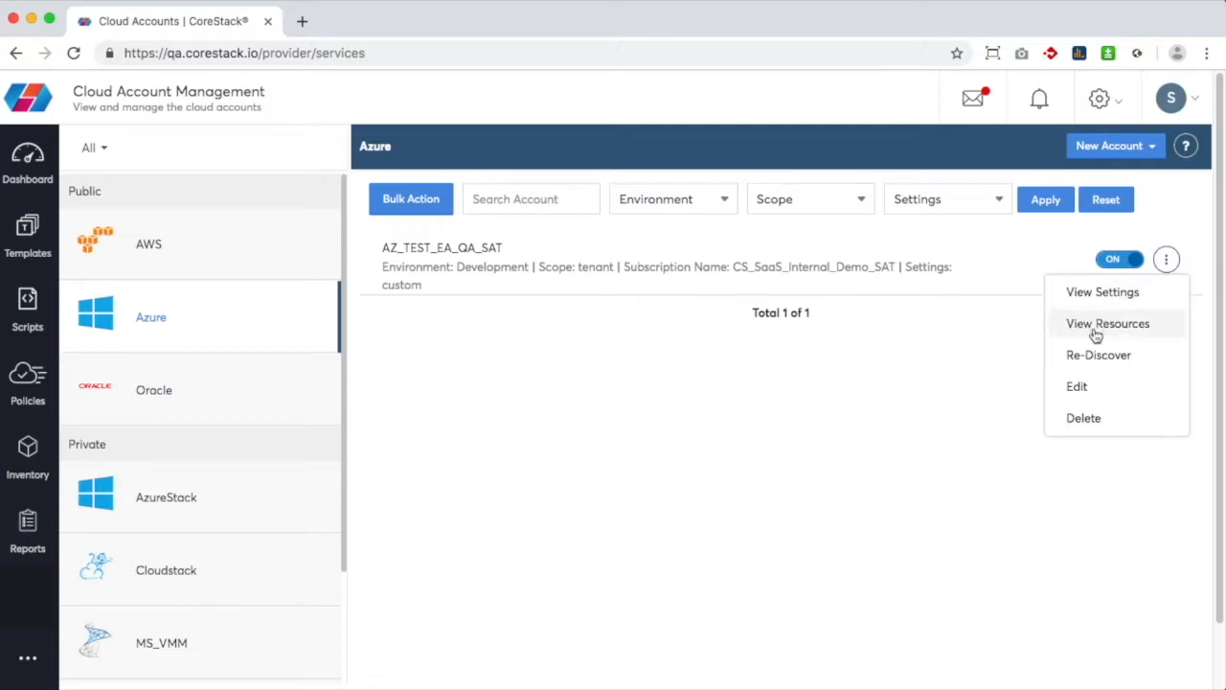
pyautogui.click(1086, 385)
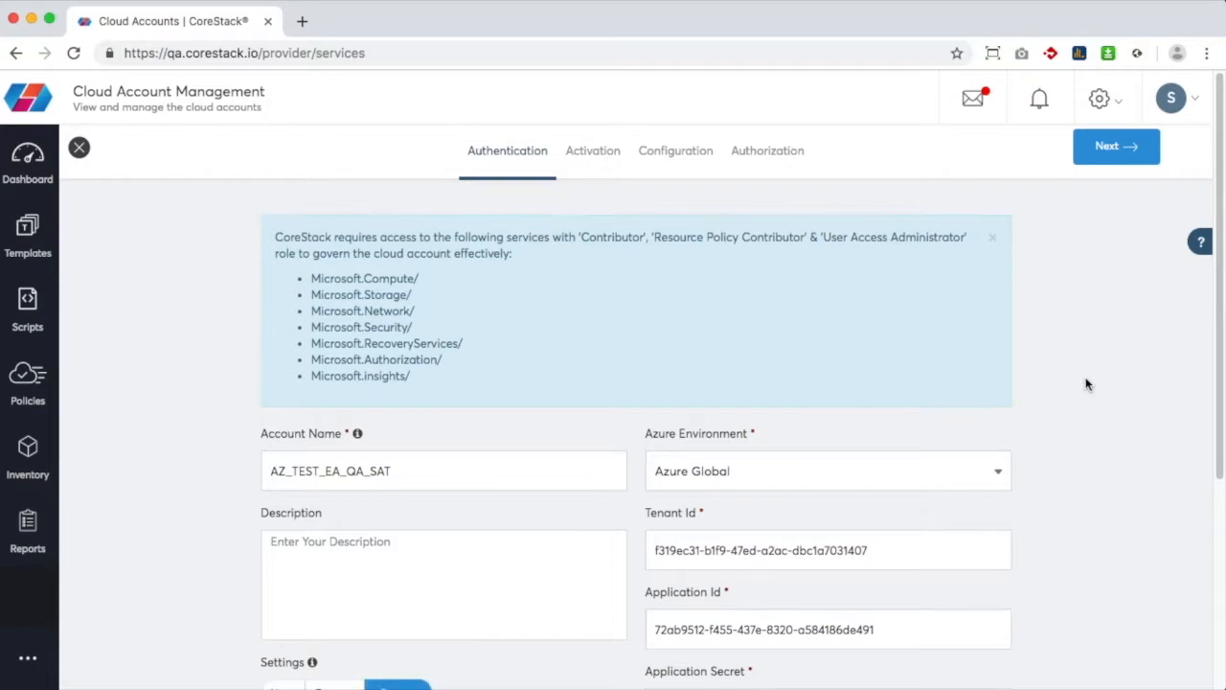
# Paste the Azure account's application secret and accept the privacy acknowledgement
pyautogui.scroll(-3, 1086, 384)
pyautogui.click(961, 383)
pyautogui.press('super+v')
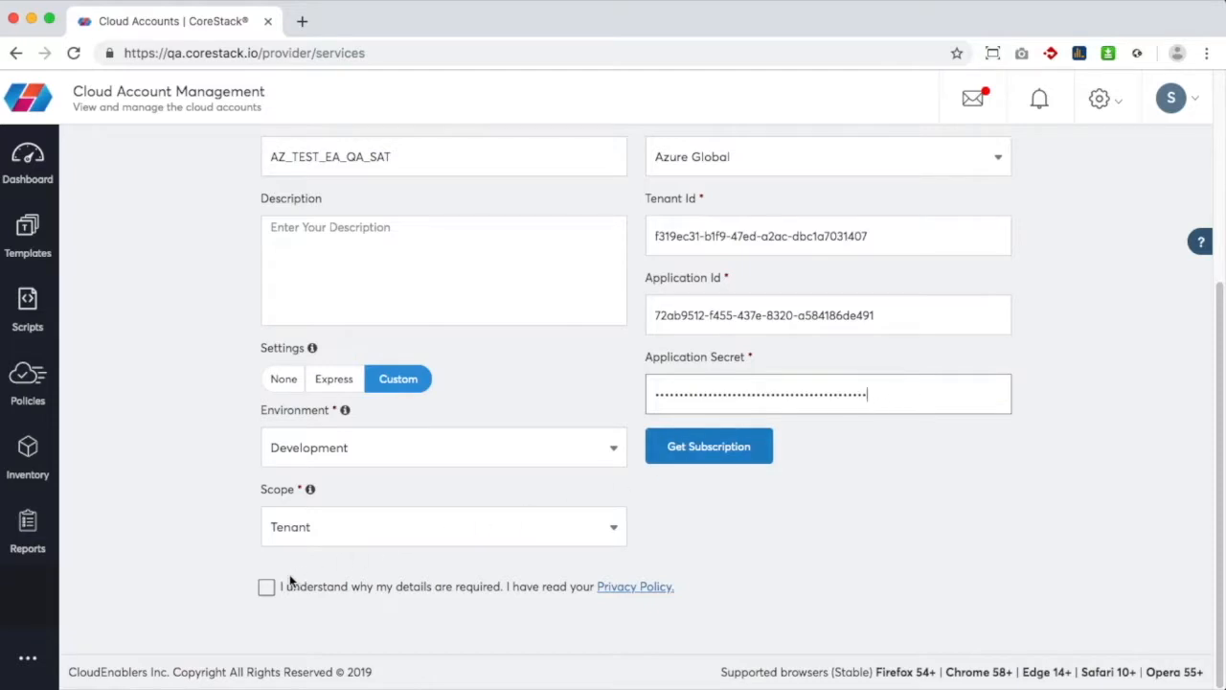
pyautogui.click(266, 588)
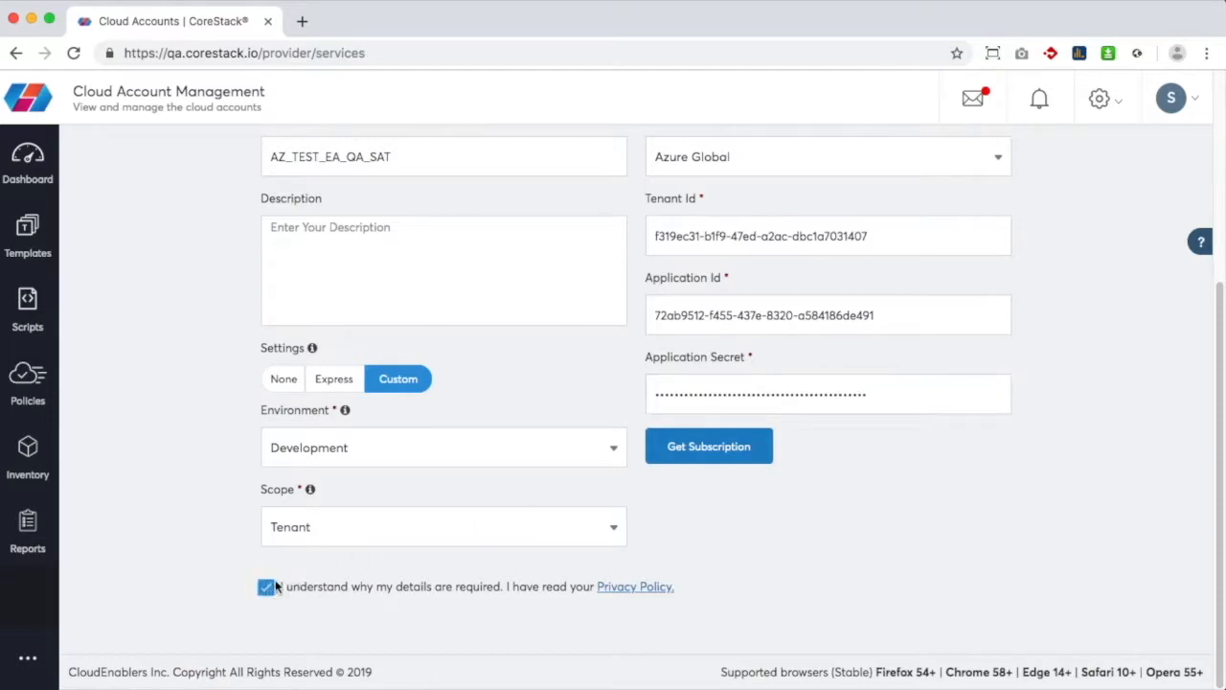
# Retrieve subscription CS_SaaS_Internal_Demo_SAT and submit the authentication step
pyautogui.click(709, 447)
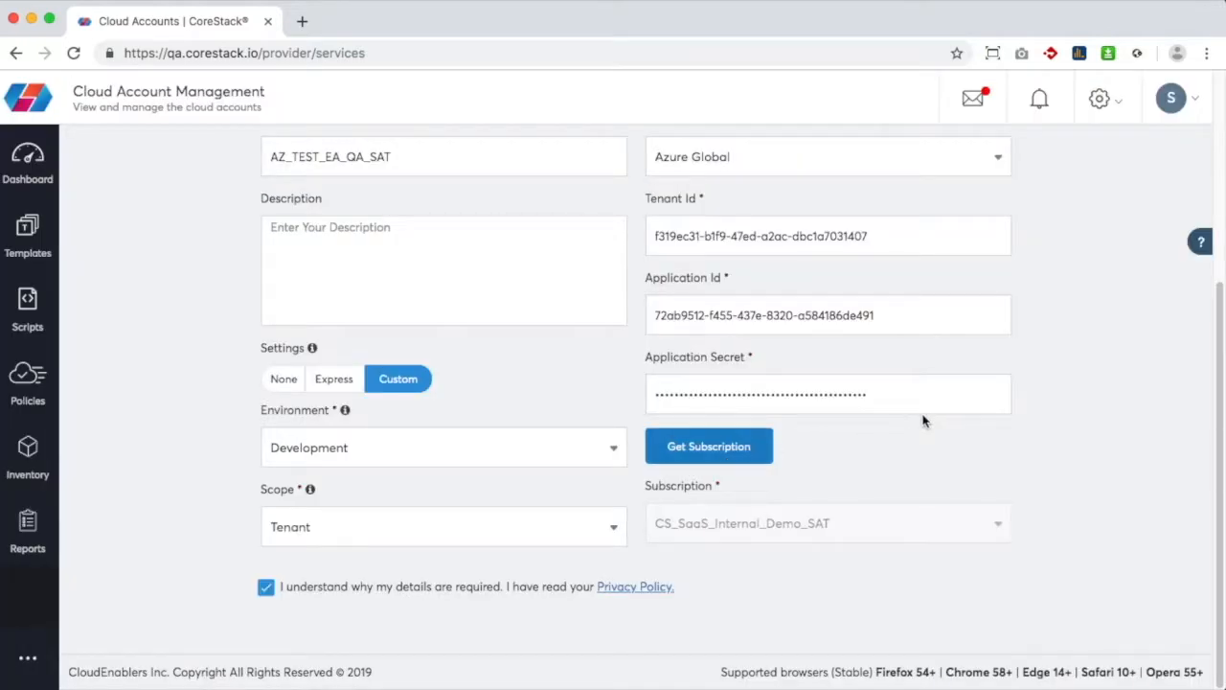
pyautogui.scroll(5, 1044, 381)
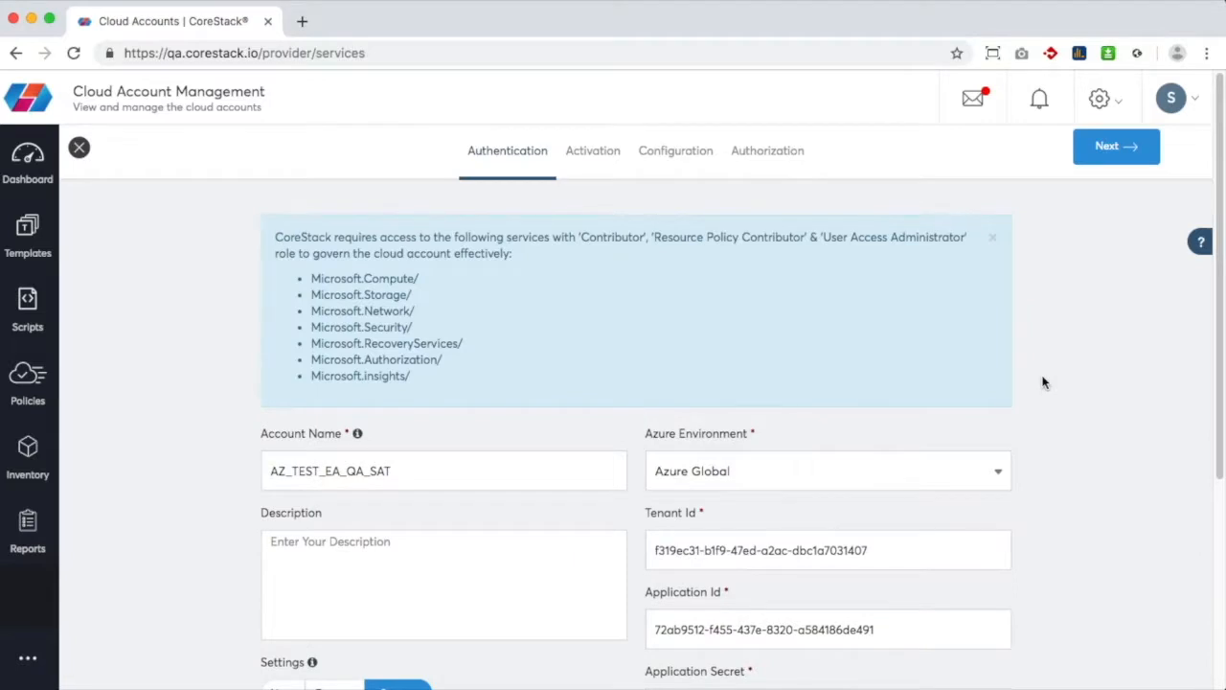
pyautogui.click(1122, 160)
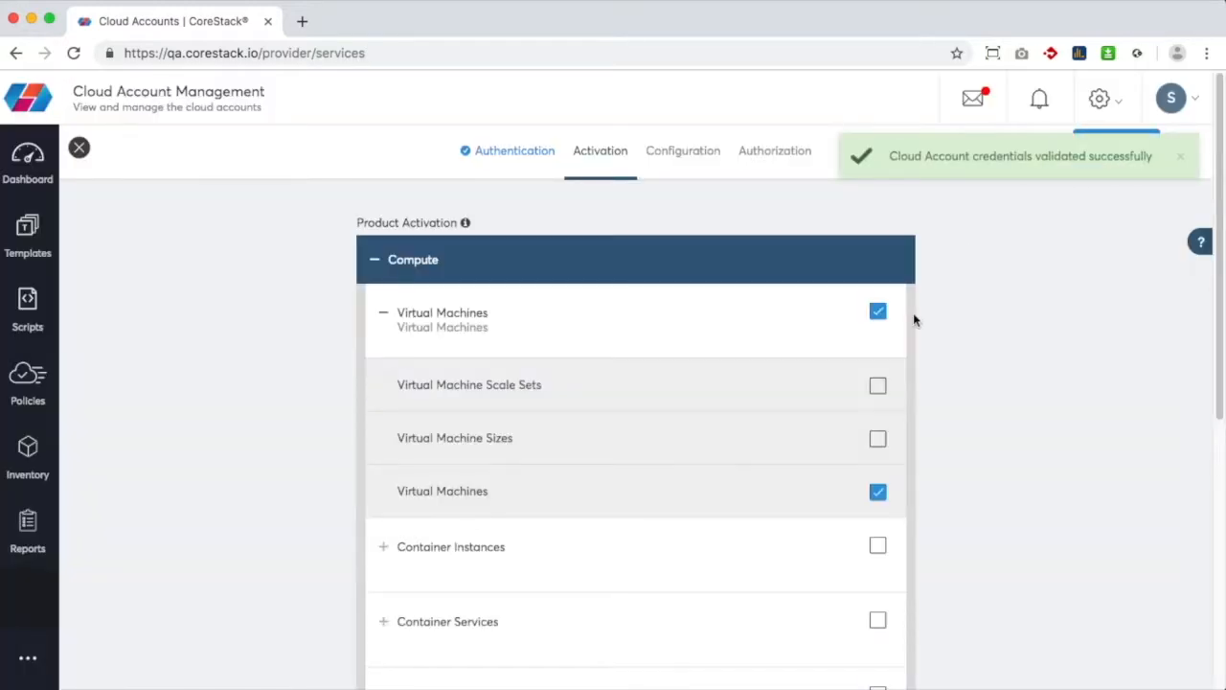
# Expand the Web section of Product Activation to confirm Sites/App Services are enabled
pyautogui.scroll(-5, 913, 312)
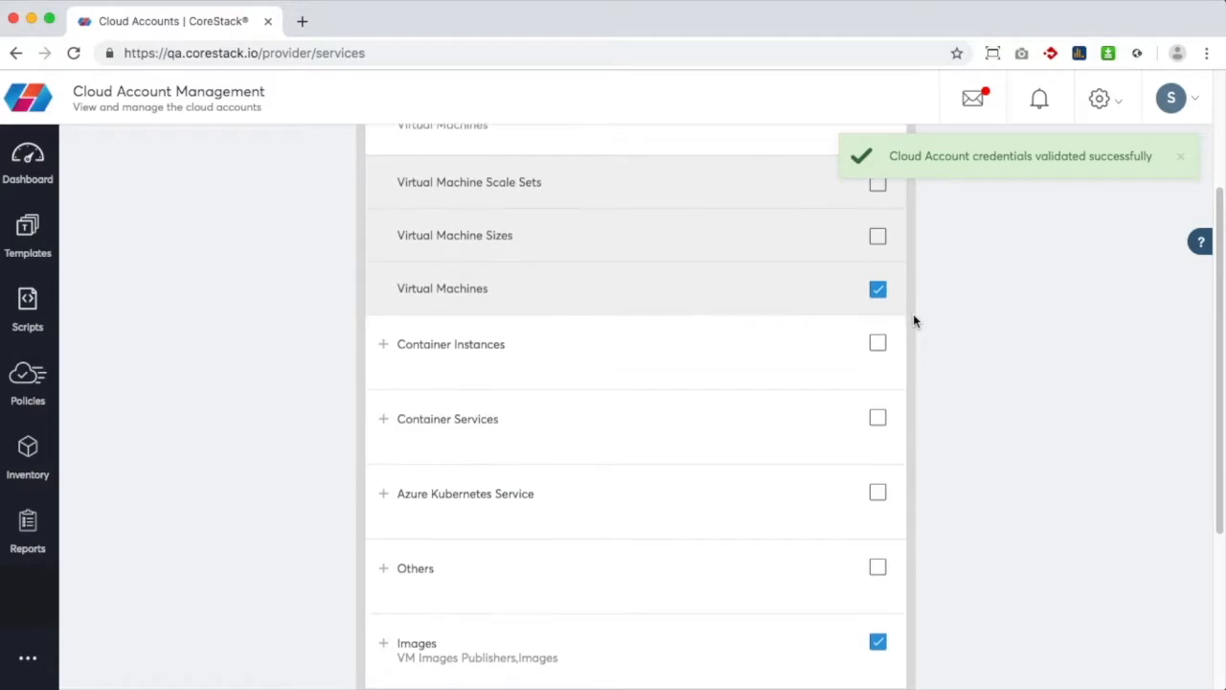
pyautogui.scroll(-2, 913, 321)
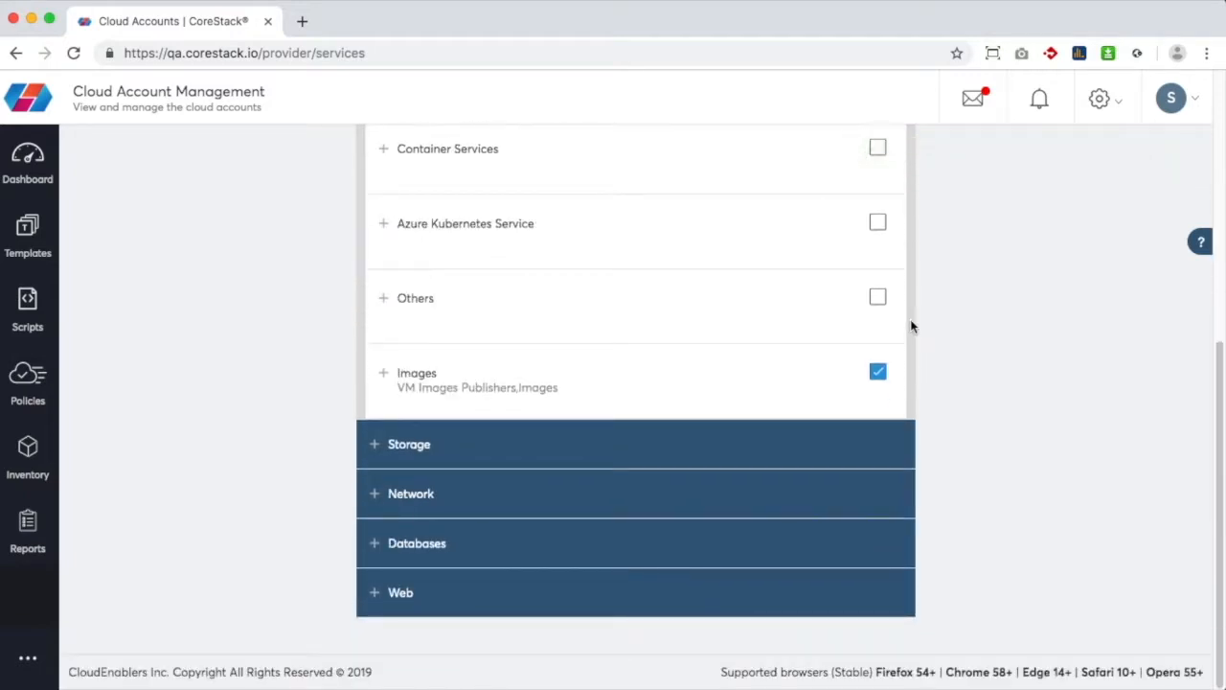
pyautogui.click(383, 591)
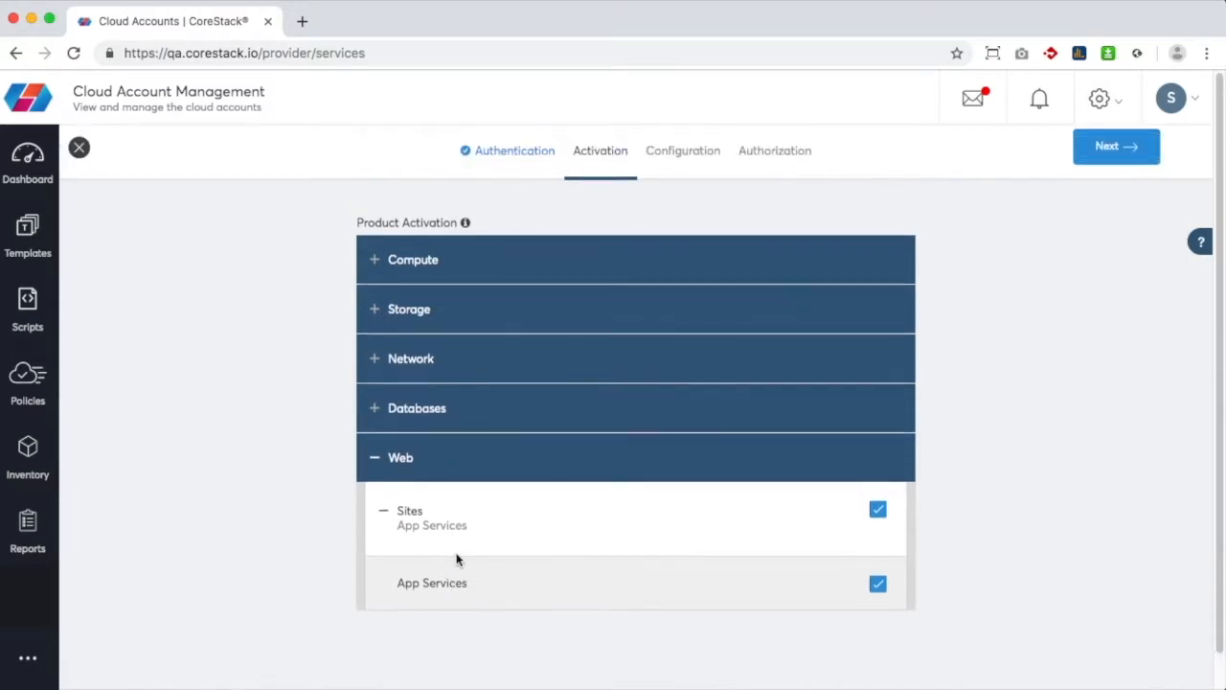
# Move to the Configuration step and expand Web > App_Services alerts
pyautogui.click(1082, 152)
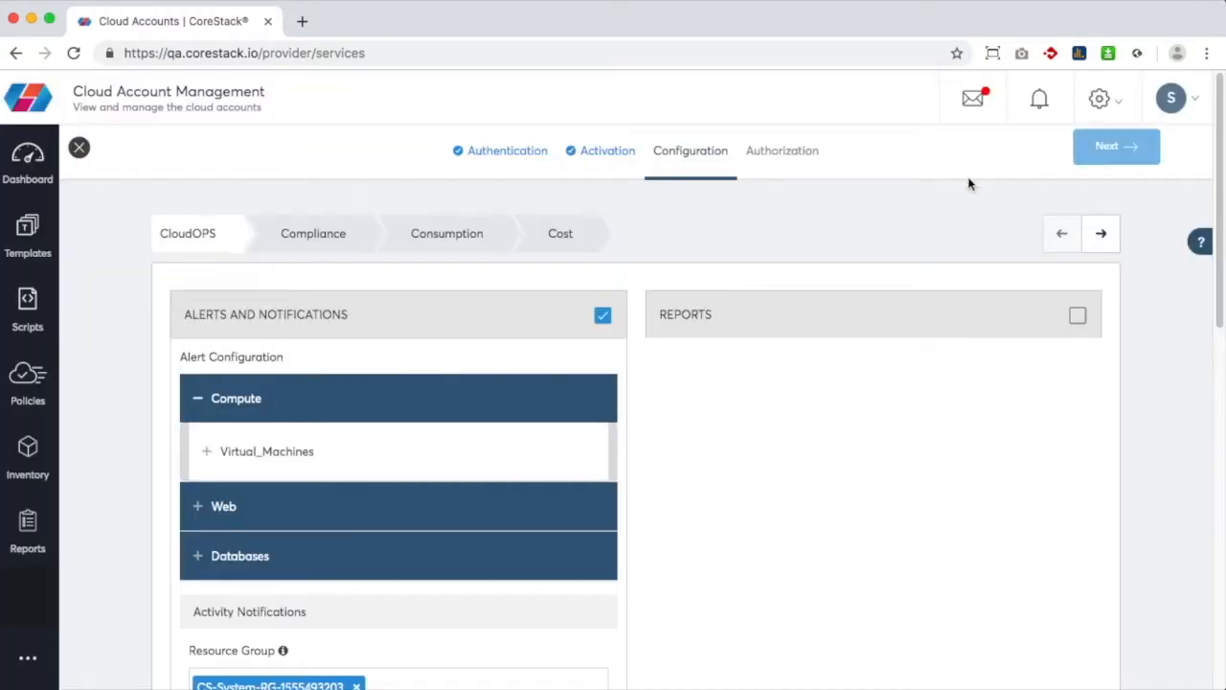
pyautogui.click(202, 504)
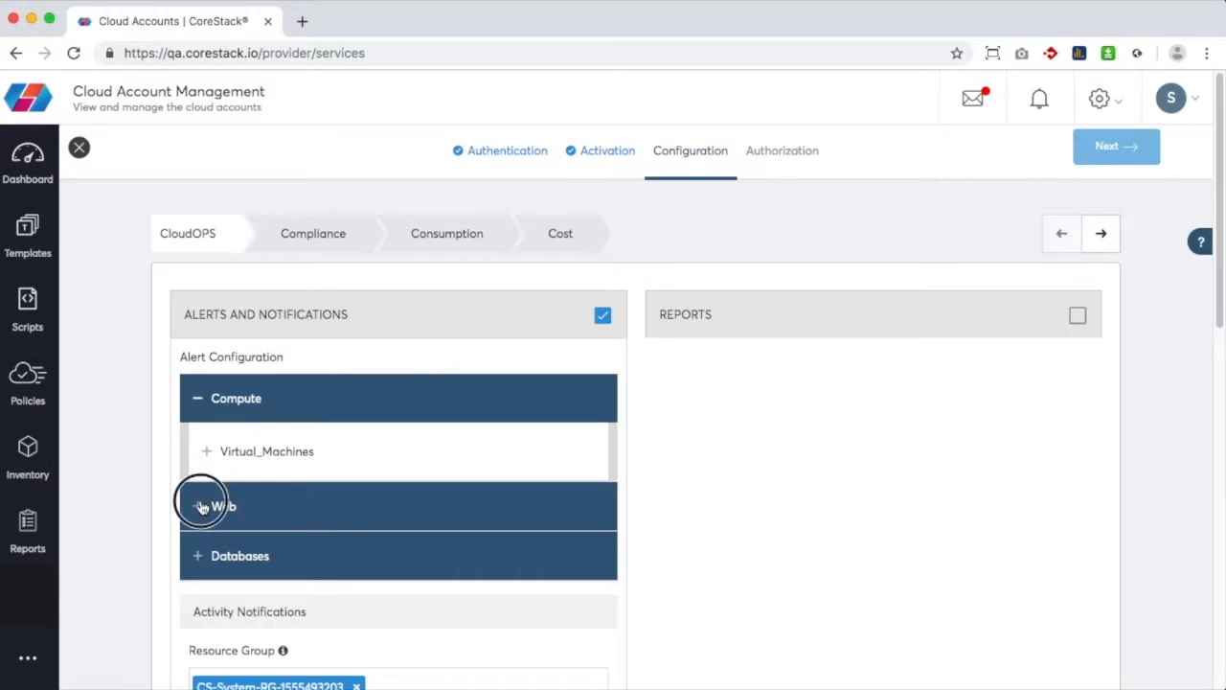
pyautogui.click(203, 504)
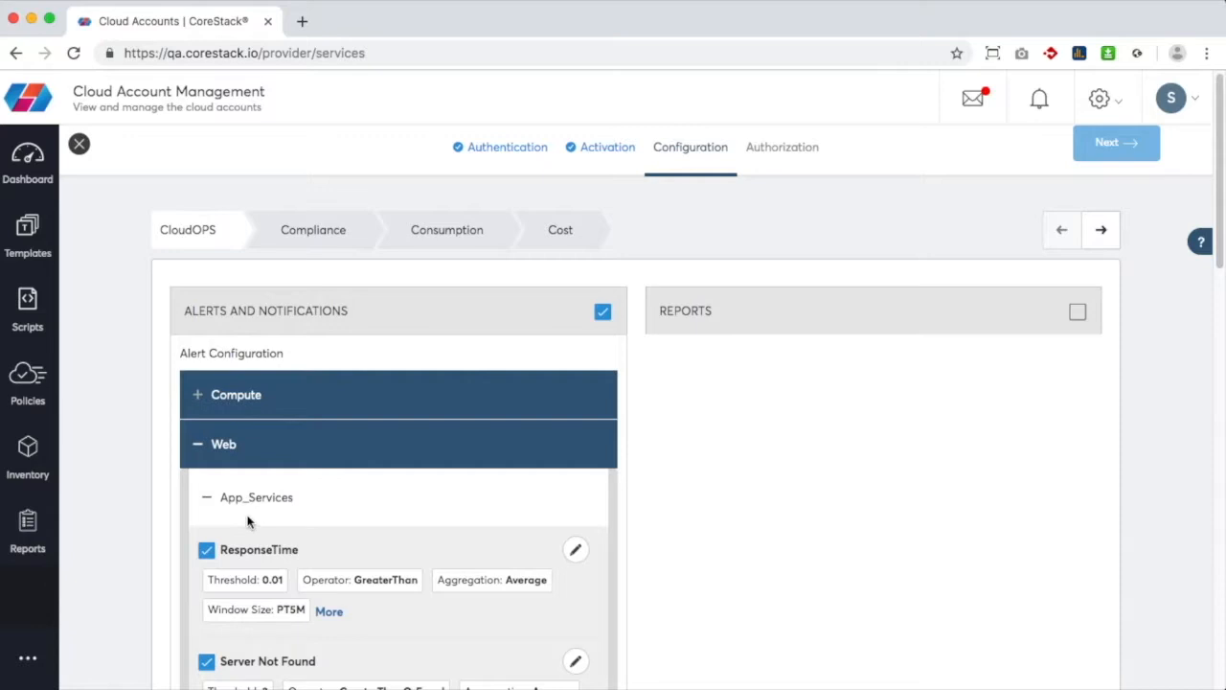
# Open the edit settings of the App_Services Requests alert
pyautogui.scroll(-3, 247, 522)
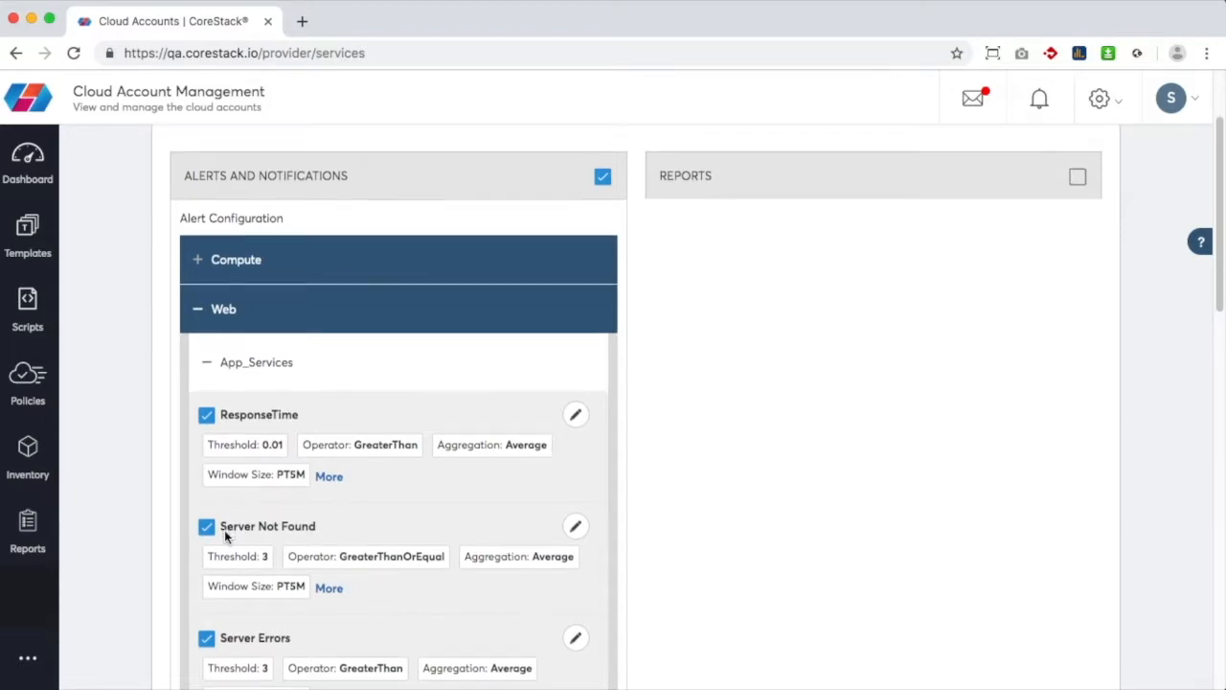
pyautogui.scroll(-2, 226, 537)
pyautogui.scroll(-1, 226, 537)
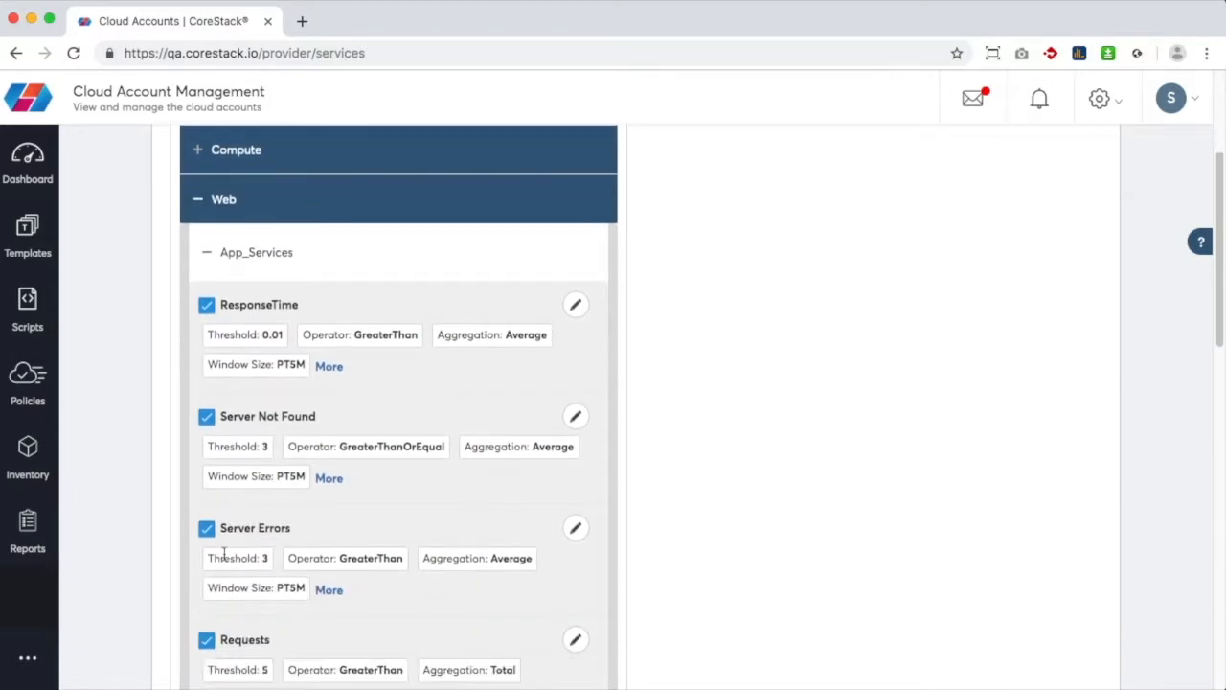
pyautogui.scroll(-1, 224, 564)
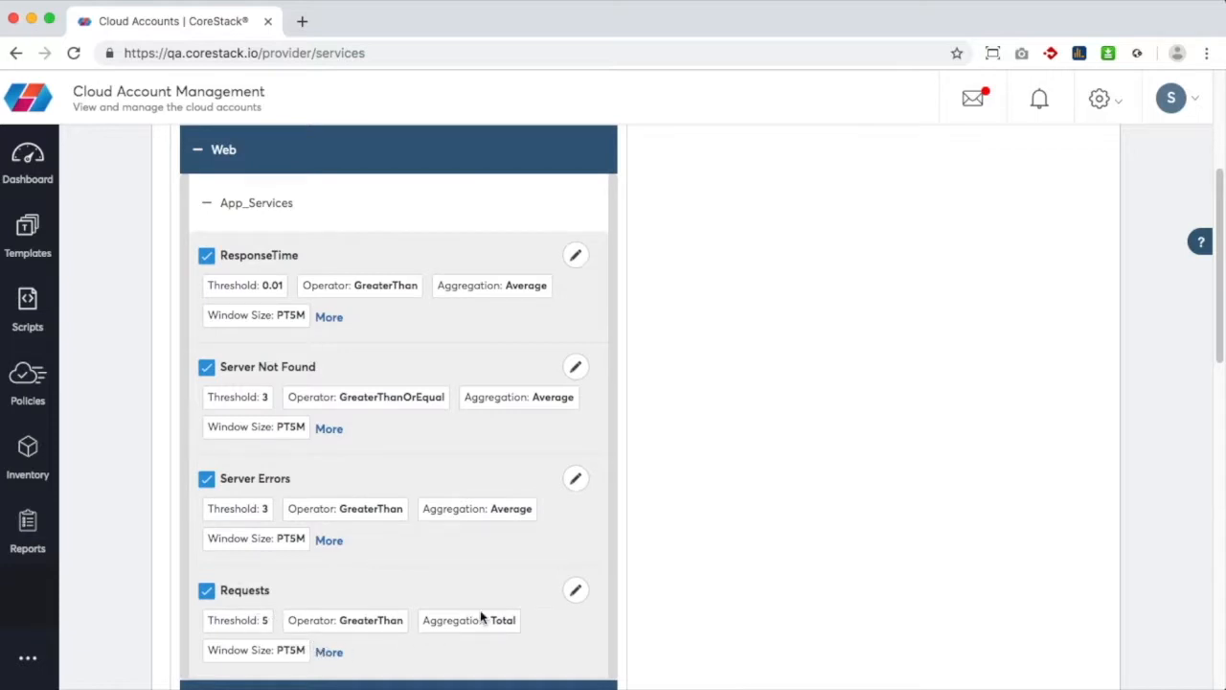
pyautogui.click(575, 590)
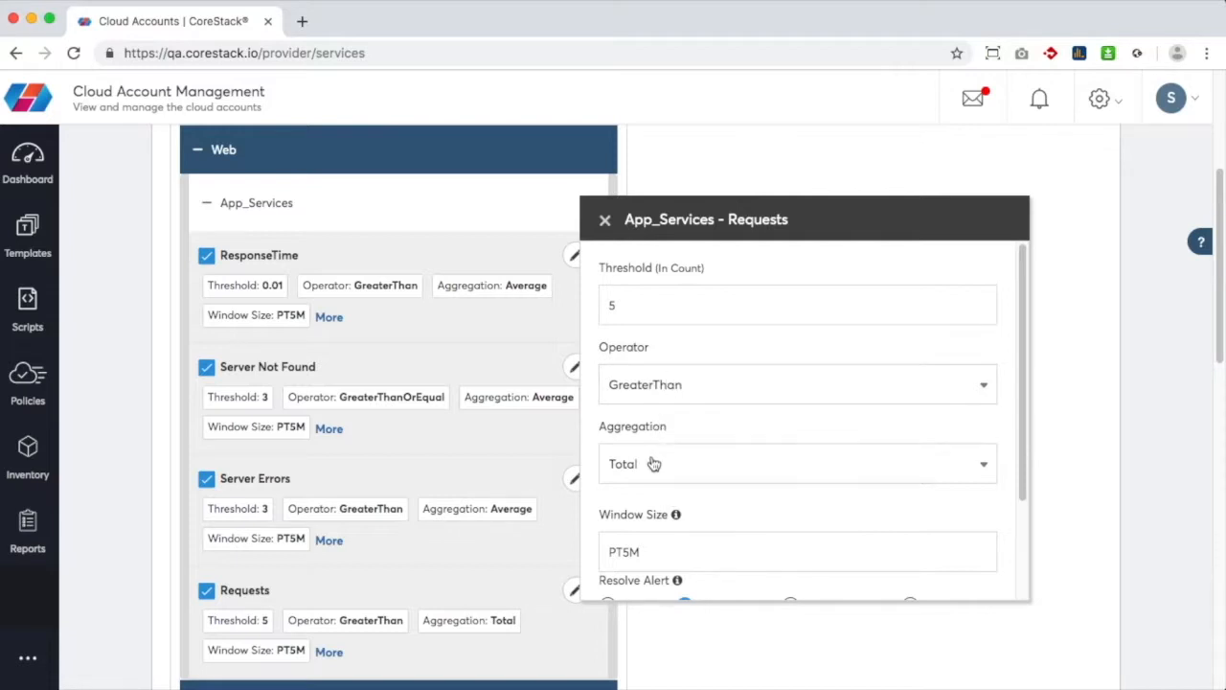
# Set the Requests alert's resolve action to Sys Azure Update AppService Plan and close the editor
pyautogui.scroll(-3, 659, 540)
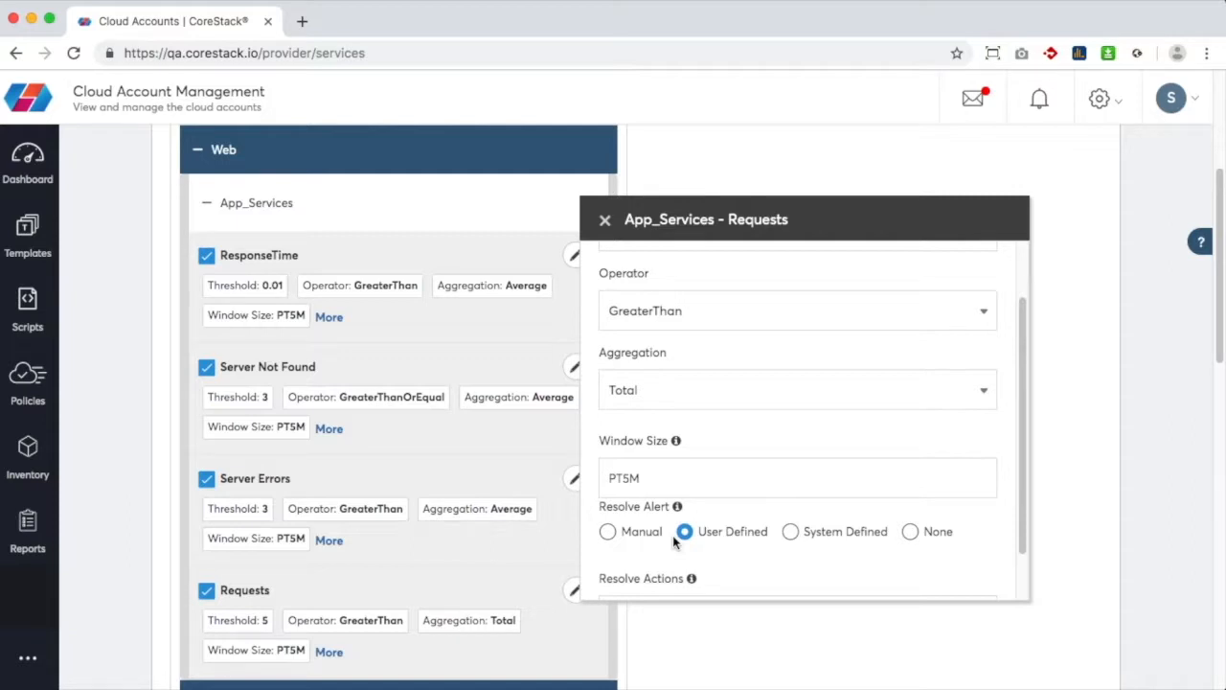
pyautogui.scroll(-2, 674, 543)
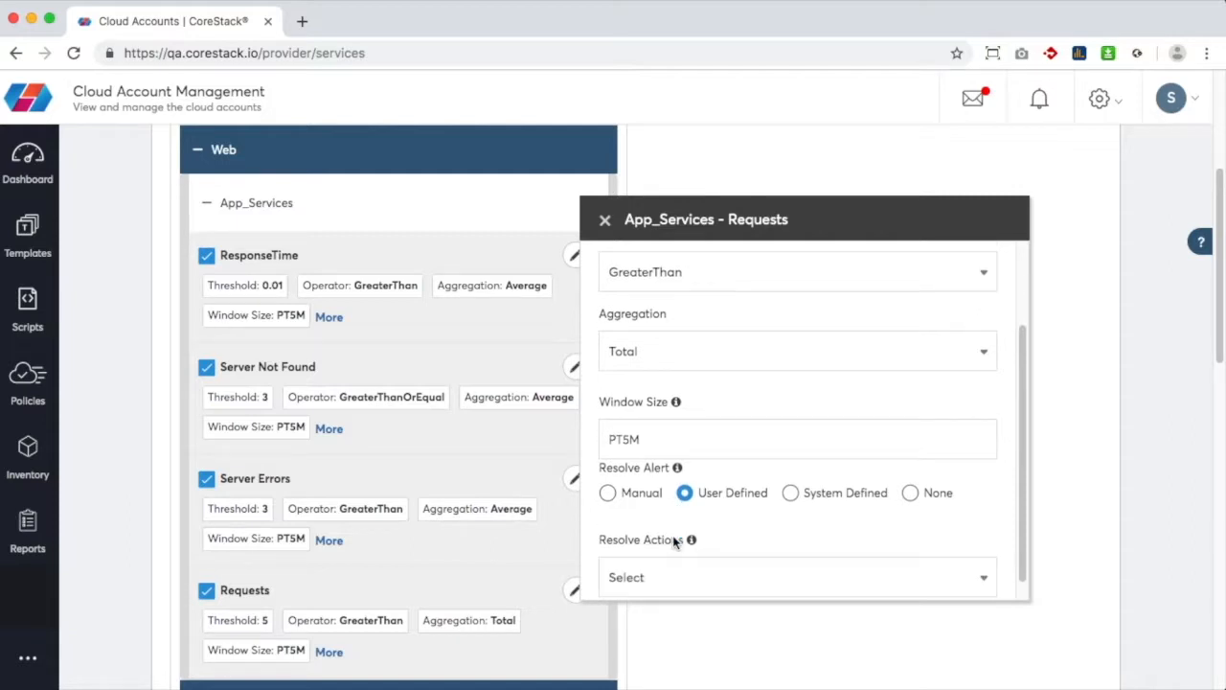
pyautogui.click(675, 555)
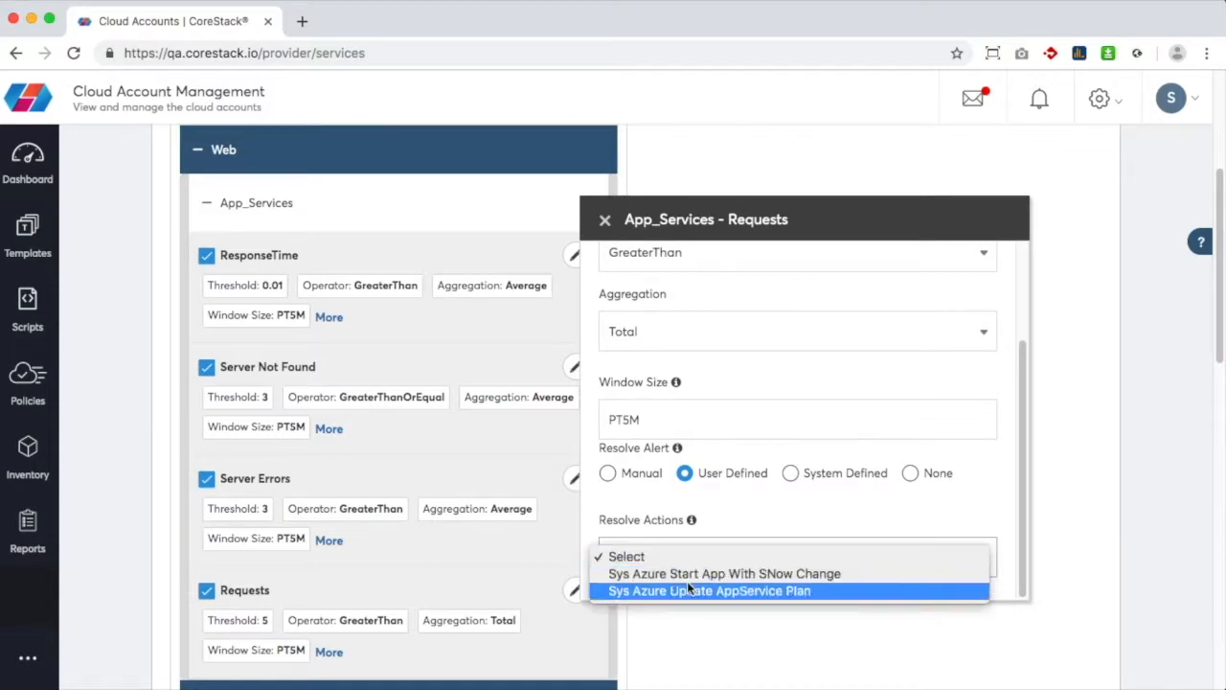
pyautogui.click(690, 590)
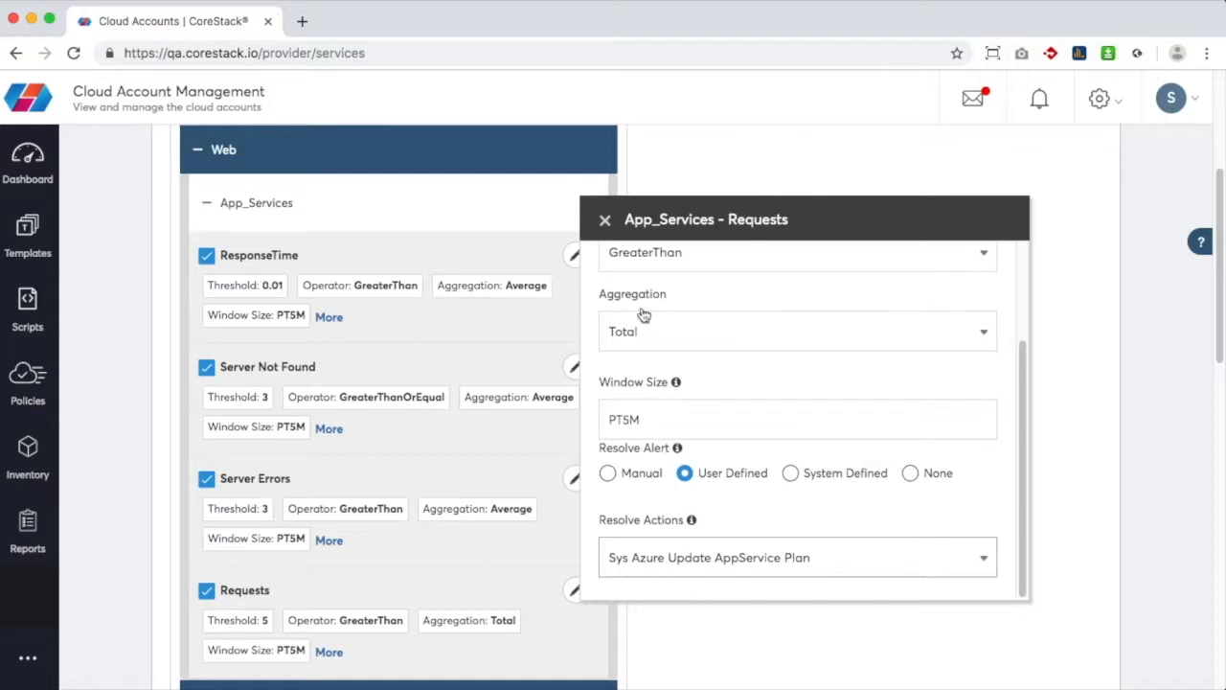
pyautogui.click(605, 222)
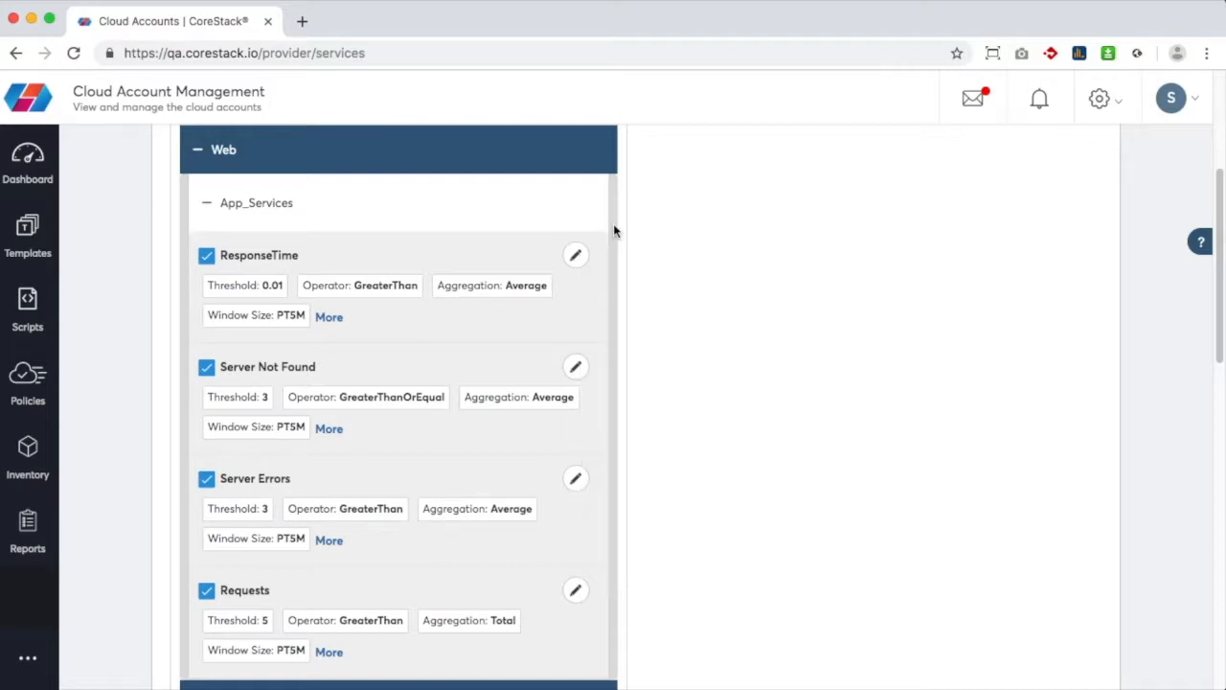
# Tick Stop Web App in the Activities dropdown, raising the selection from 14 to 15
pyautogui.scroll(3, 655, 285)
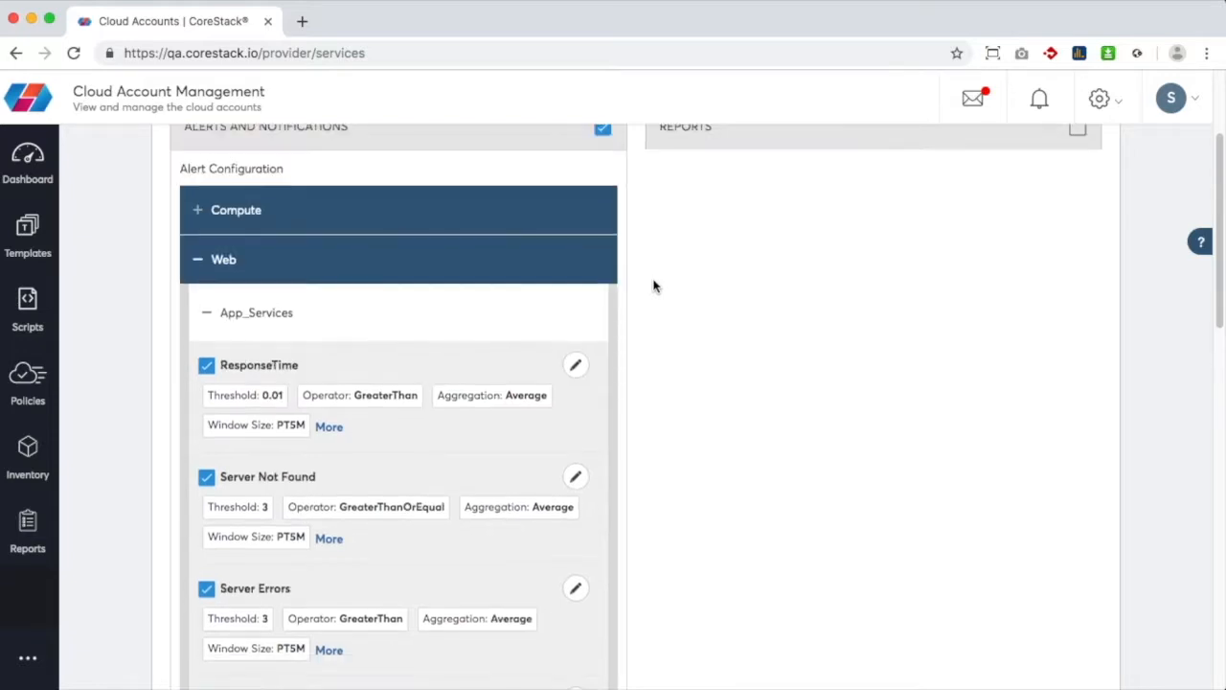
pyautogui.scroll(-5, 654, 286)
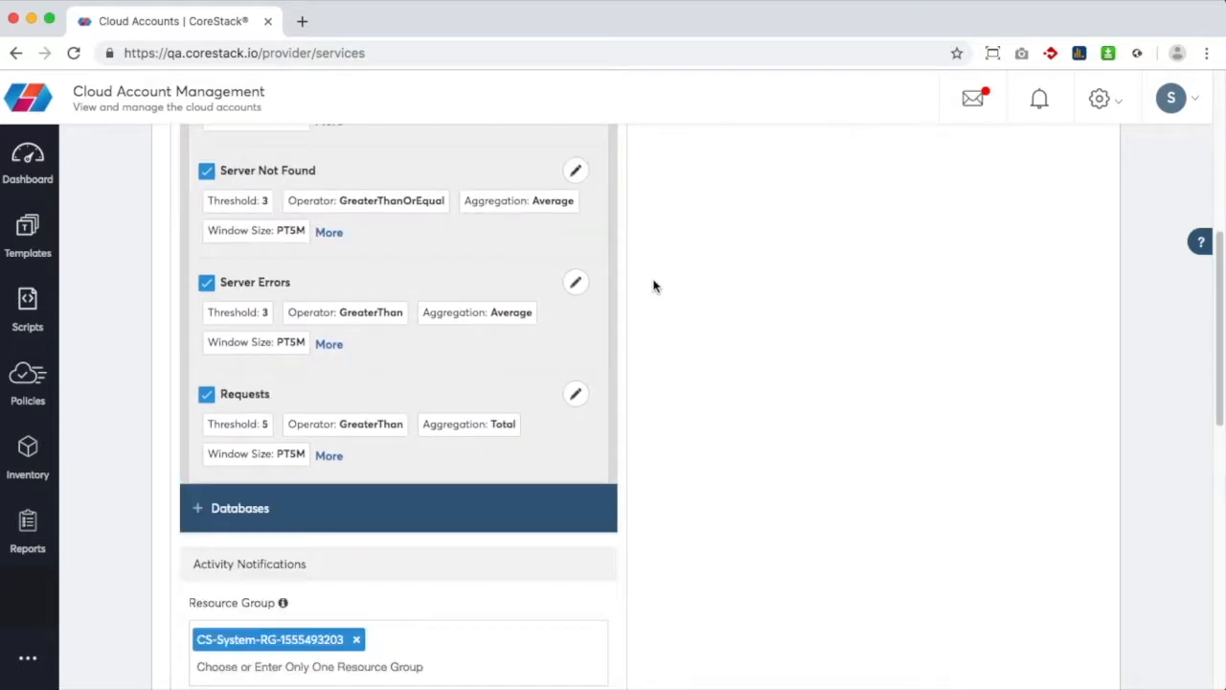
pyautogui.scroll(-2, 655, 285)
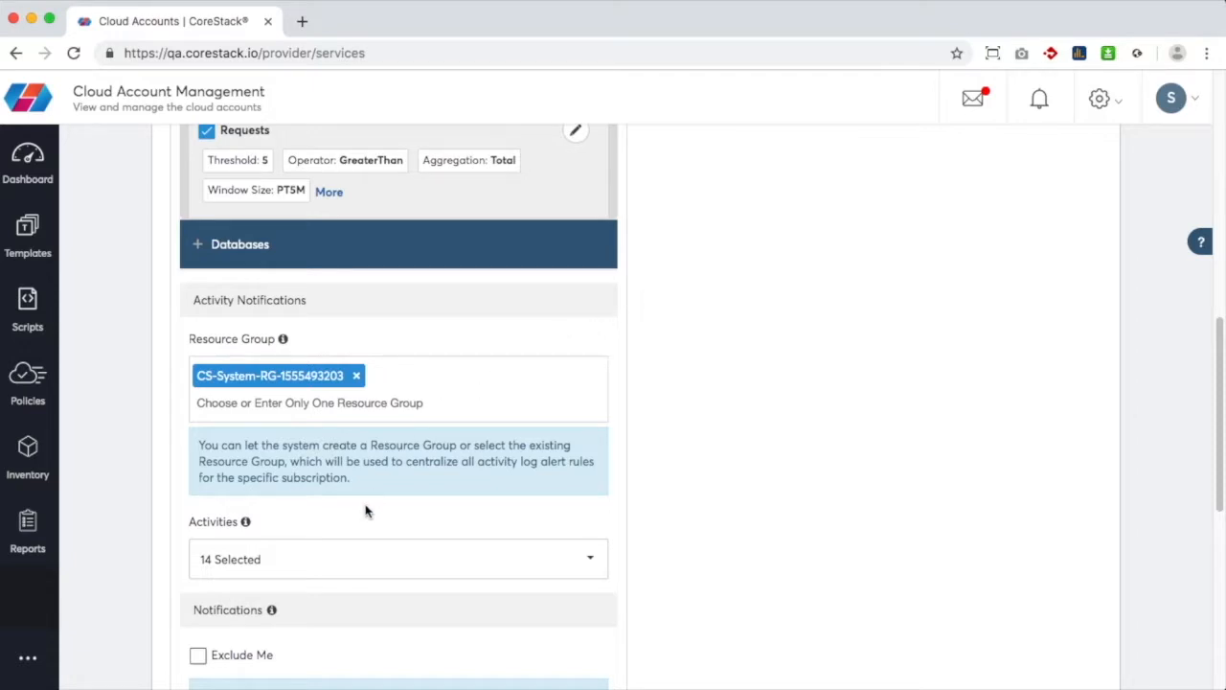
pyautogui.click(334, 561)
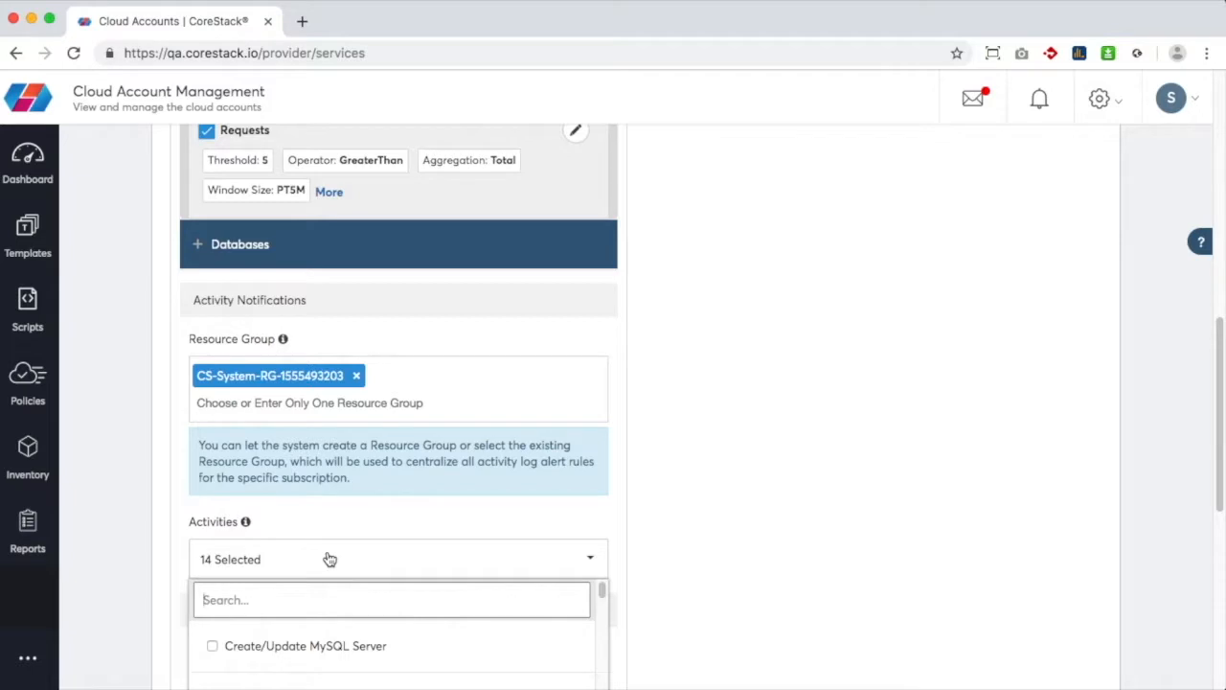
pyautogui.scroll(-3, 330, 559)
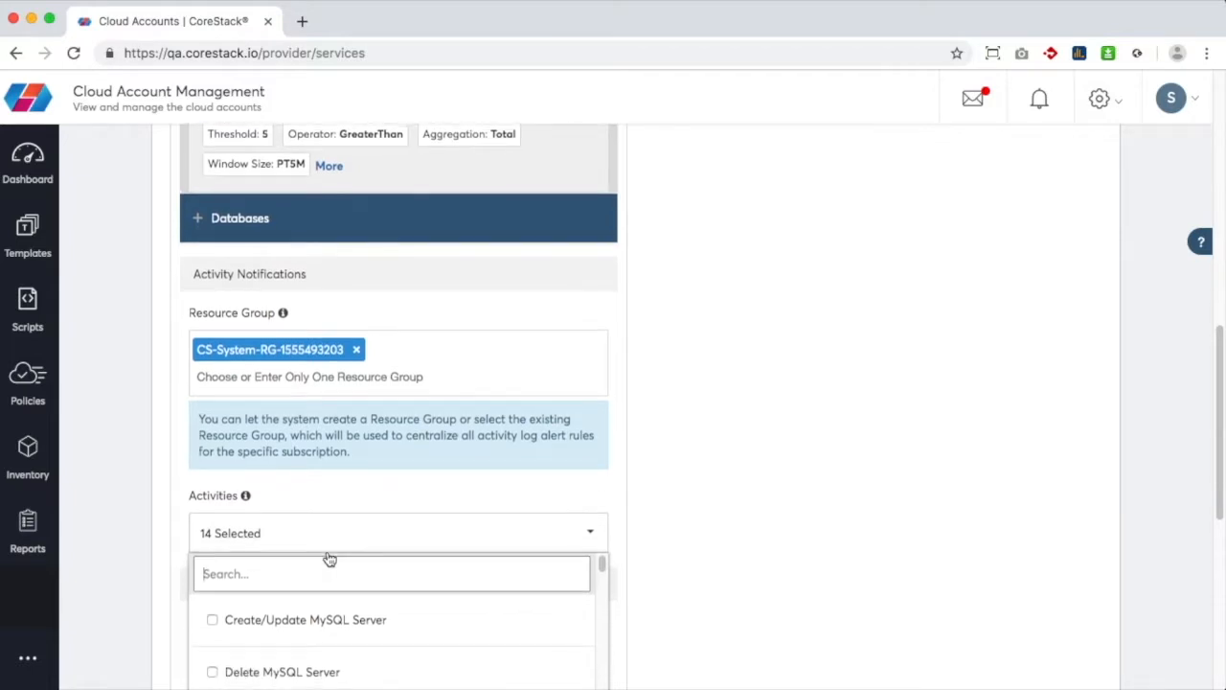
pyautogui.scroll(-10, 330, 559)
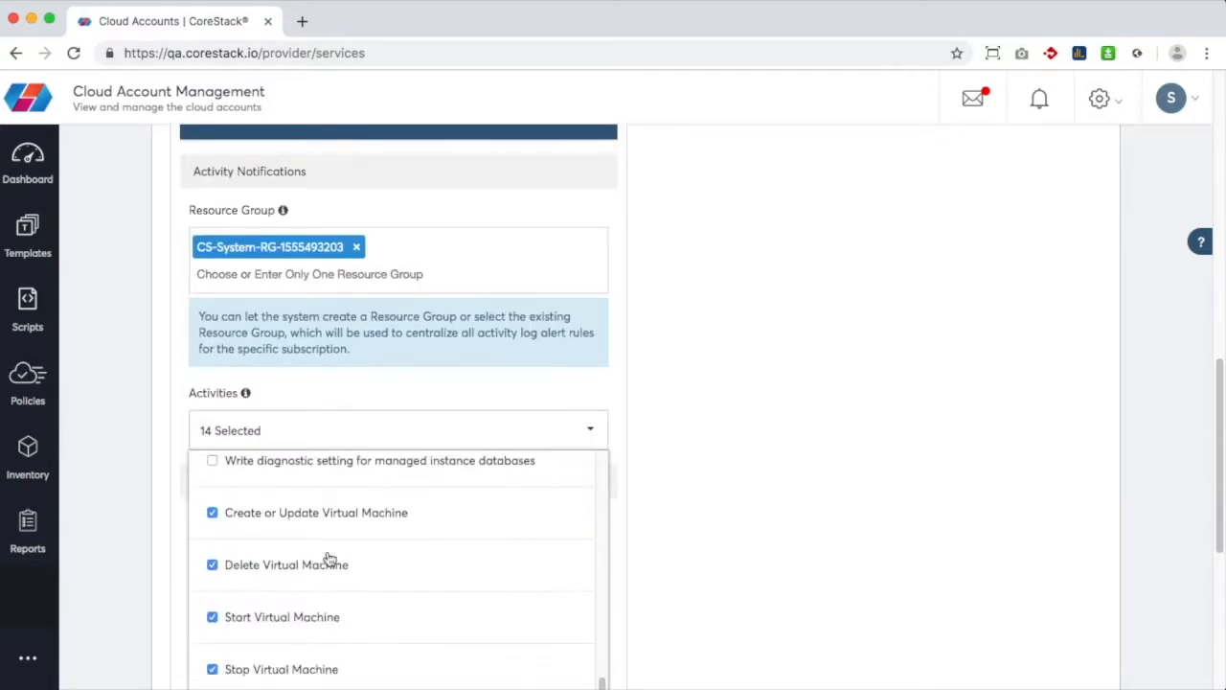
pyautogui.scroll(-5, 329, 555)
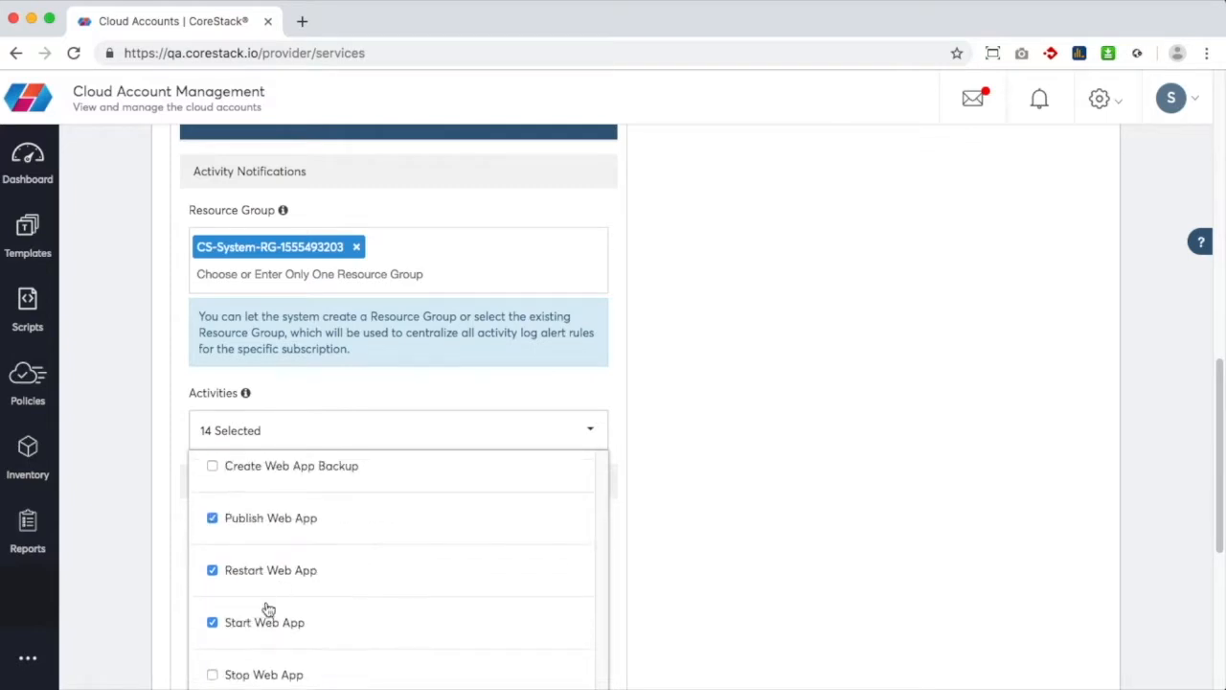
pyautogui.click(211, 676)
pyautogui.click(669, 556)
pyautogui.scroll(3, 671, 556)
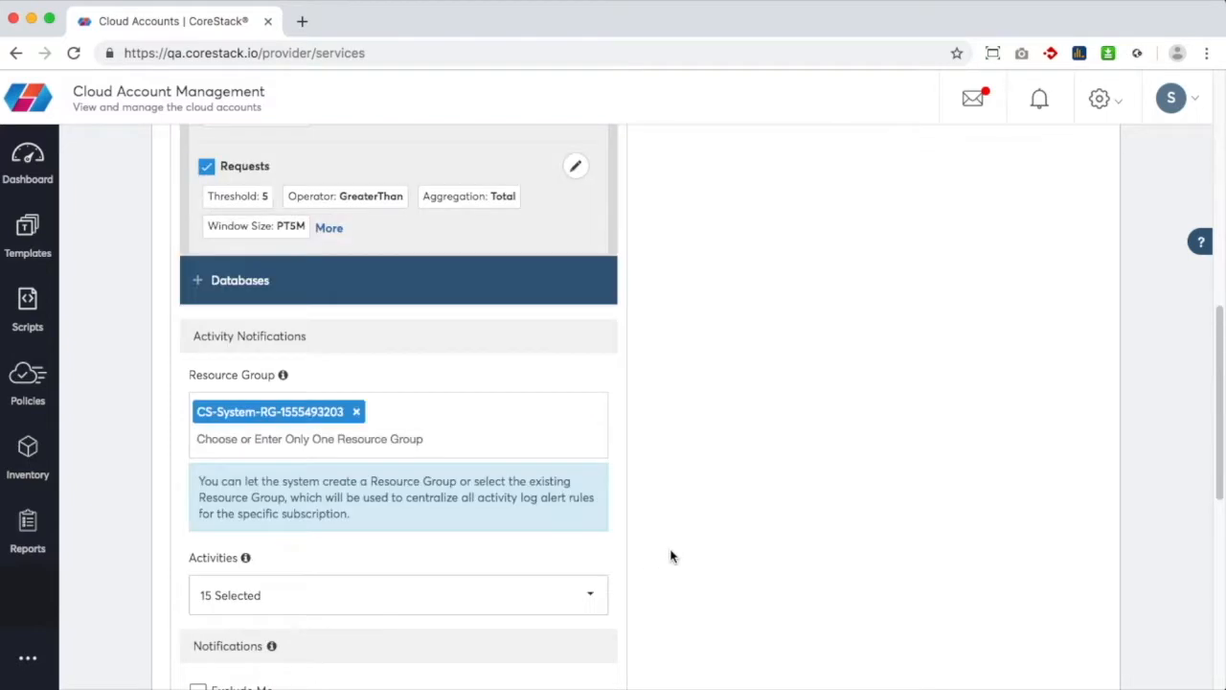
pyautogui.scroll(-5, 671, 556)
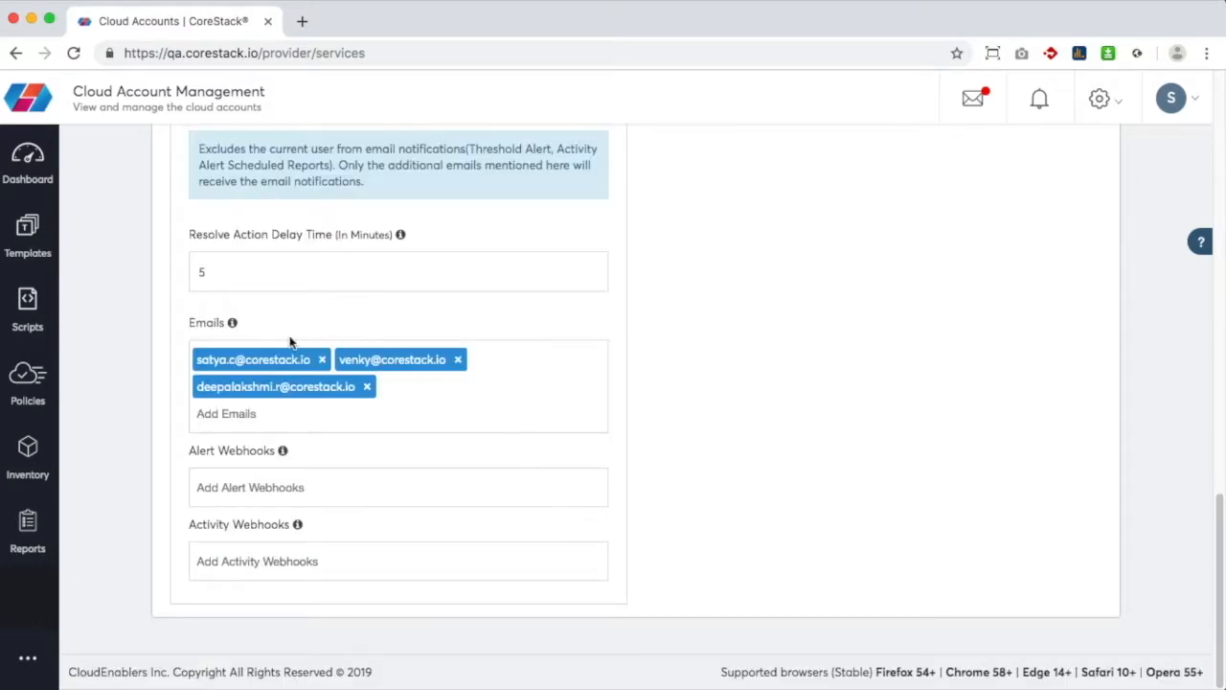
# Add a fourth recipient's e-mail address as a tag in the notification Emails field
pyautogui.moveTo(237, 328)
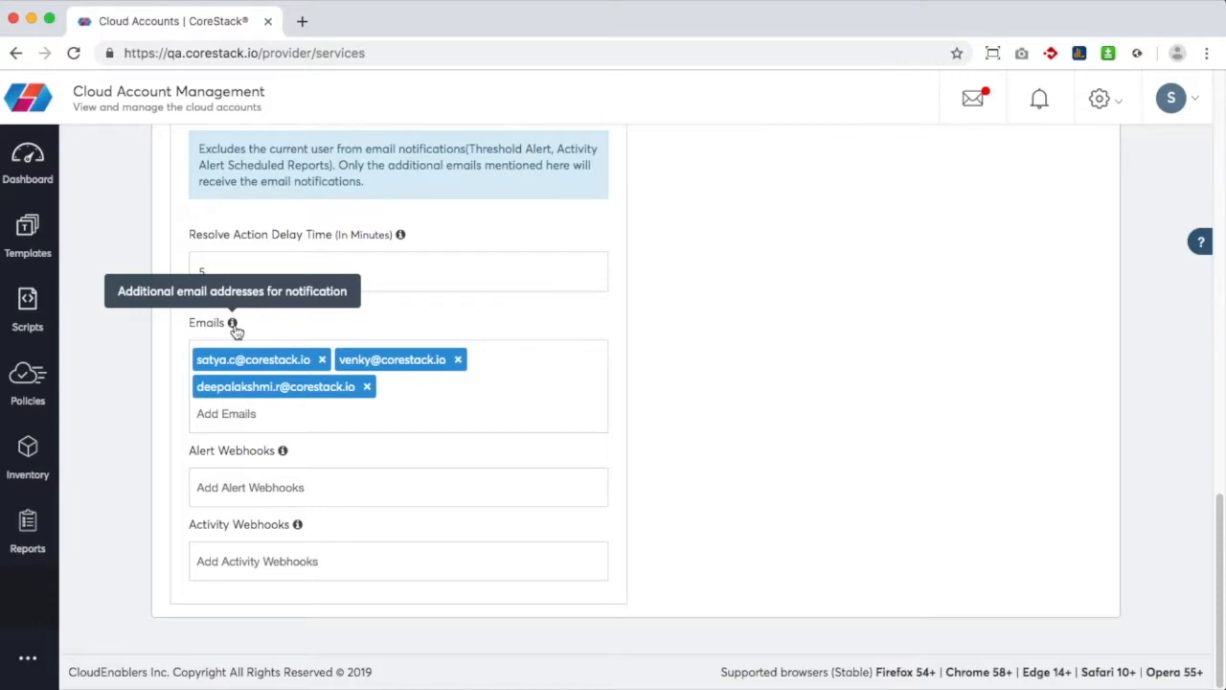
pyautogui.click(394, 392)
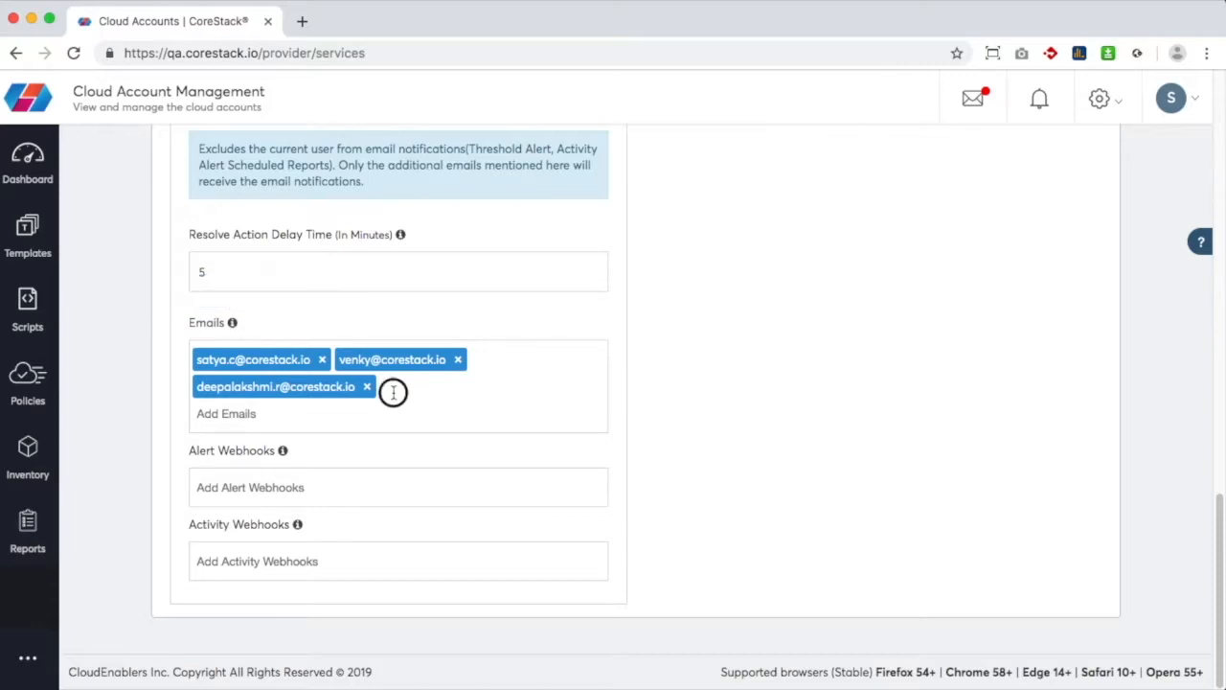
pyautogui.click(394, 392)
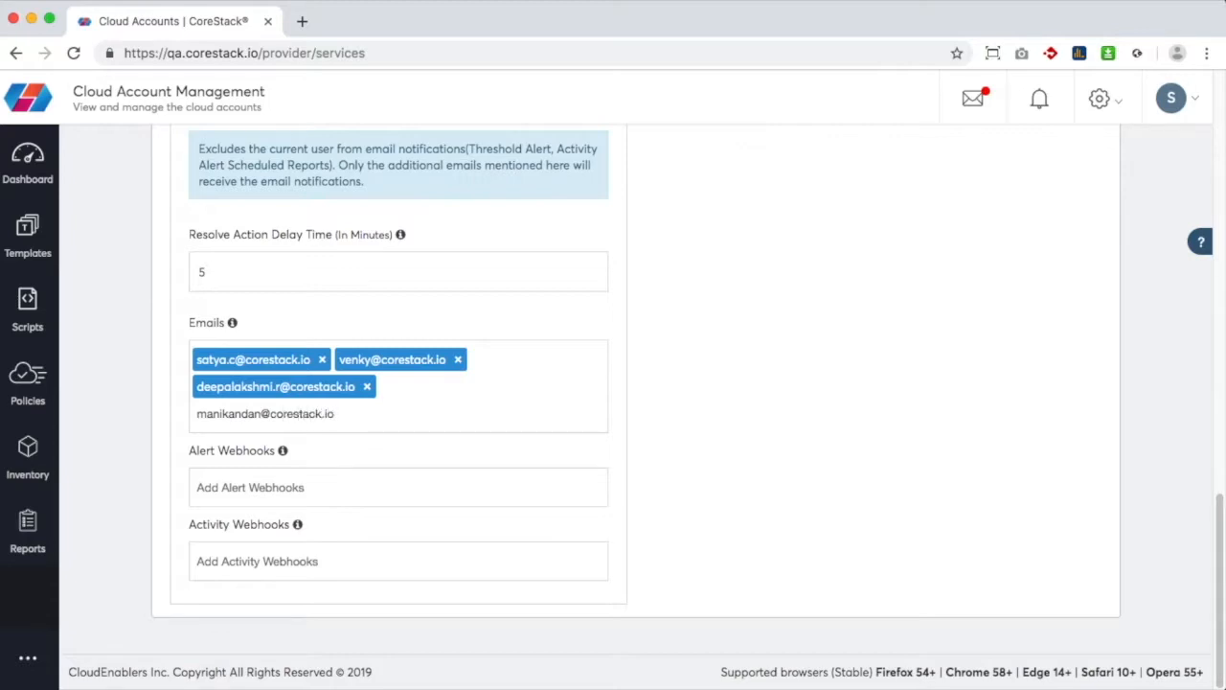
pyautogui.press('Return')
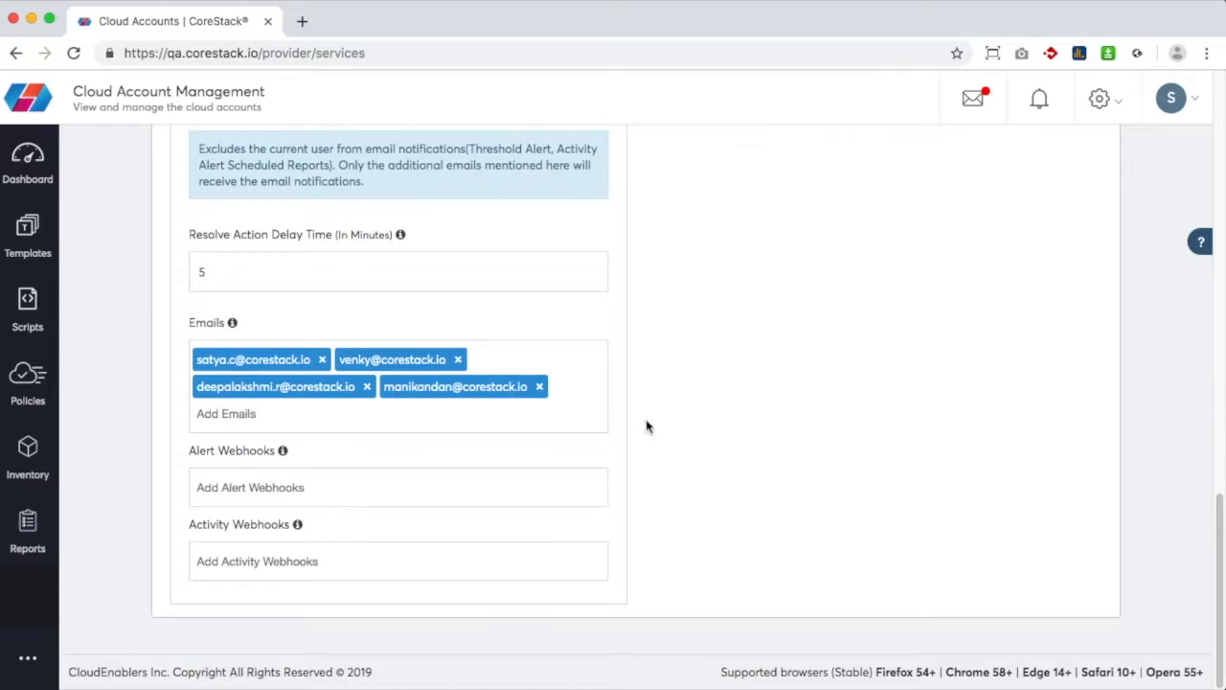
pyautogui.scroll(5, 646, 426)
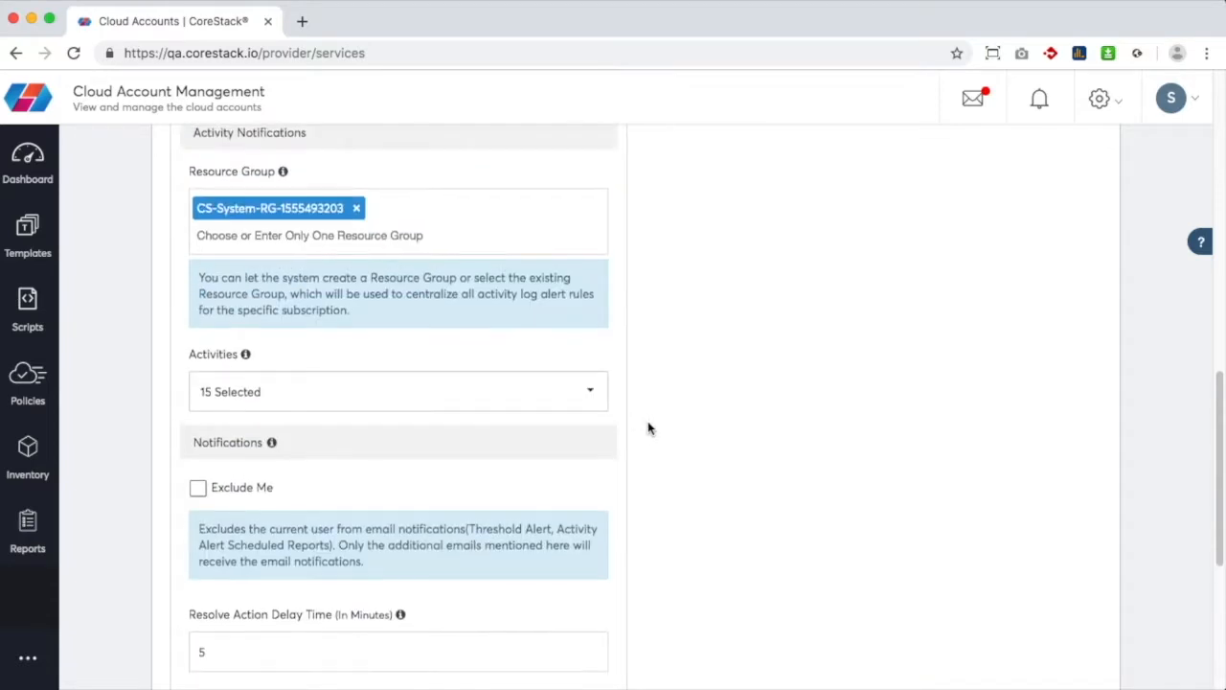
pyautogui.scroll(10, 647, 428)
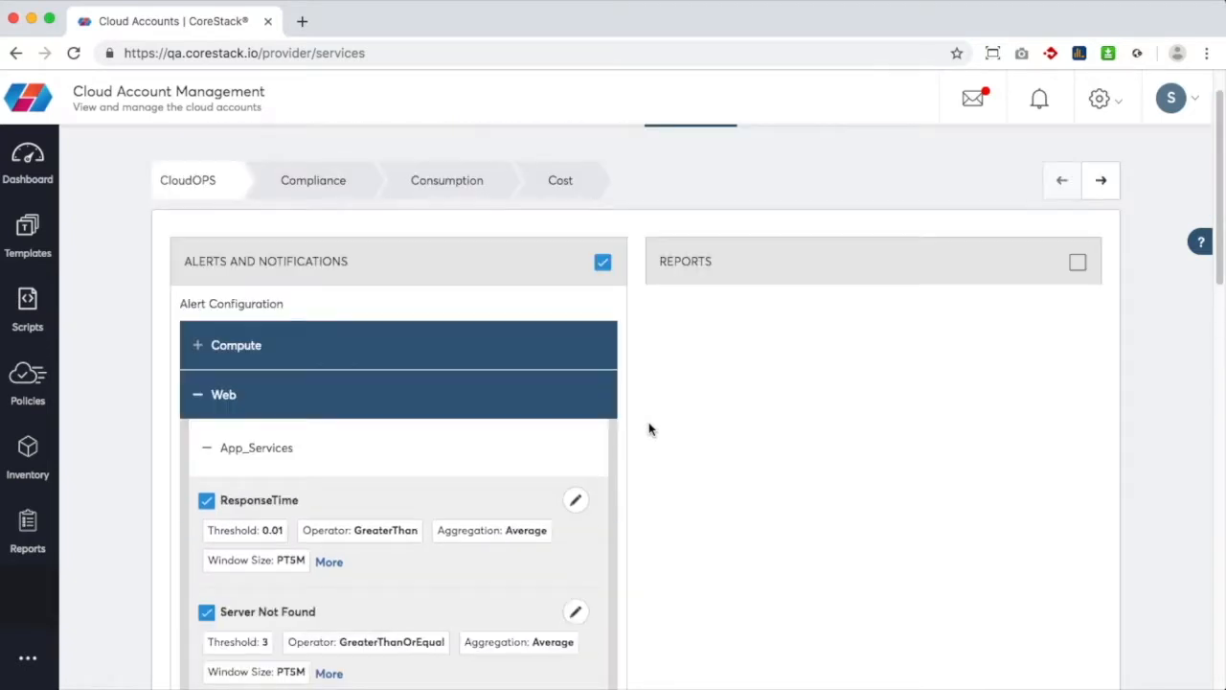
# Advance past the Compliance, Consumption and Cost settings
pyautogui.click(1098, 188)
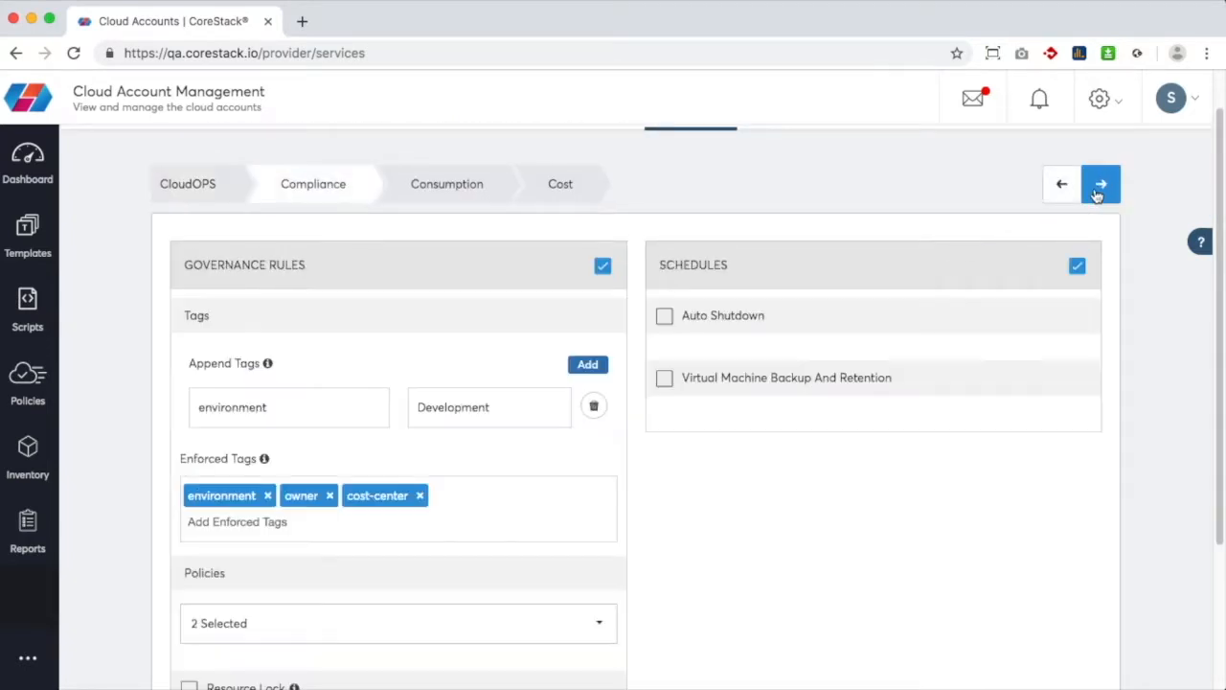
pyautogui.click(1097, 188)
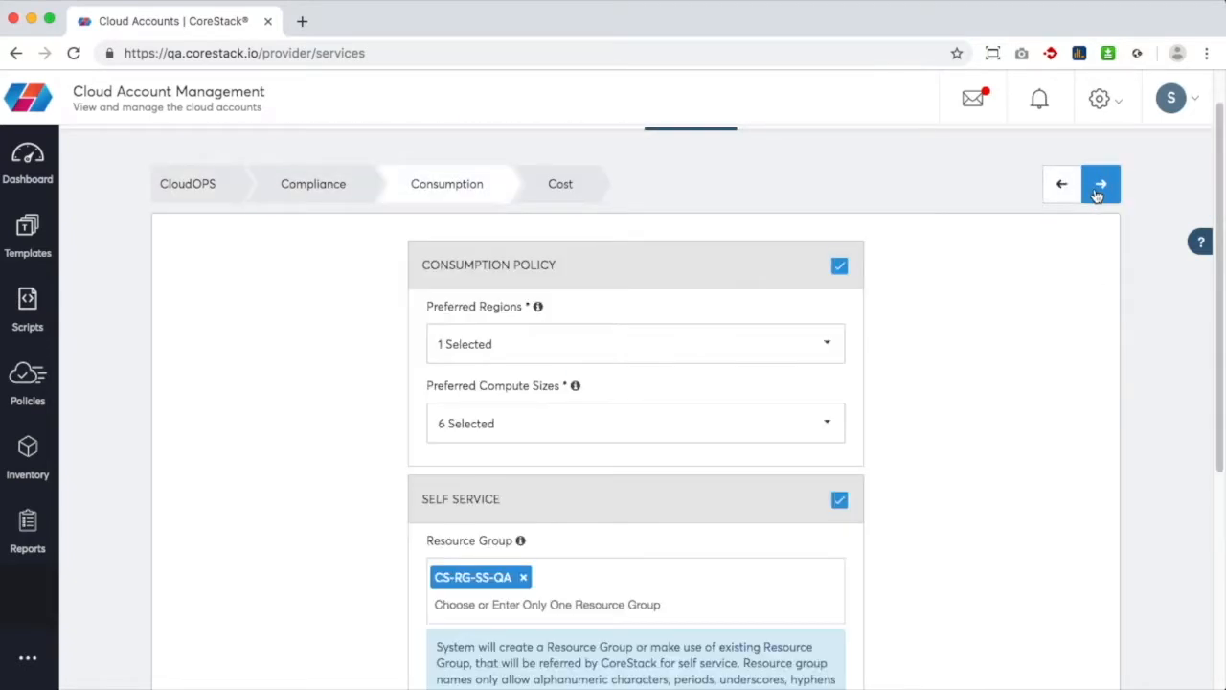
pyautogui.click(1098, 187)
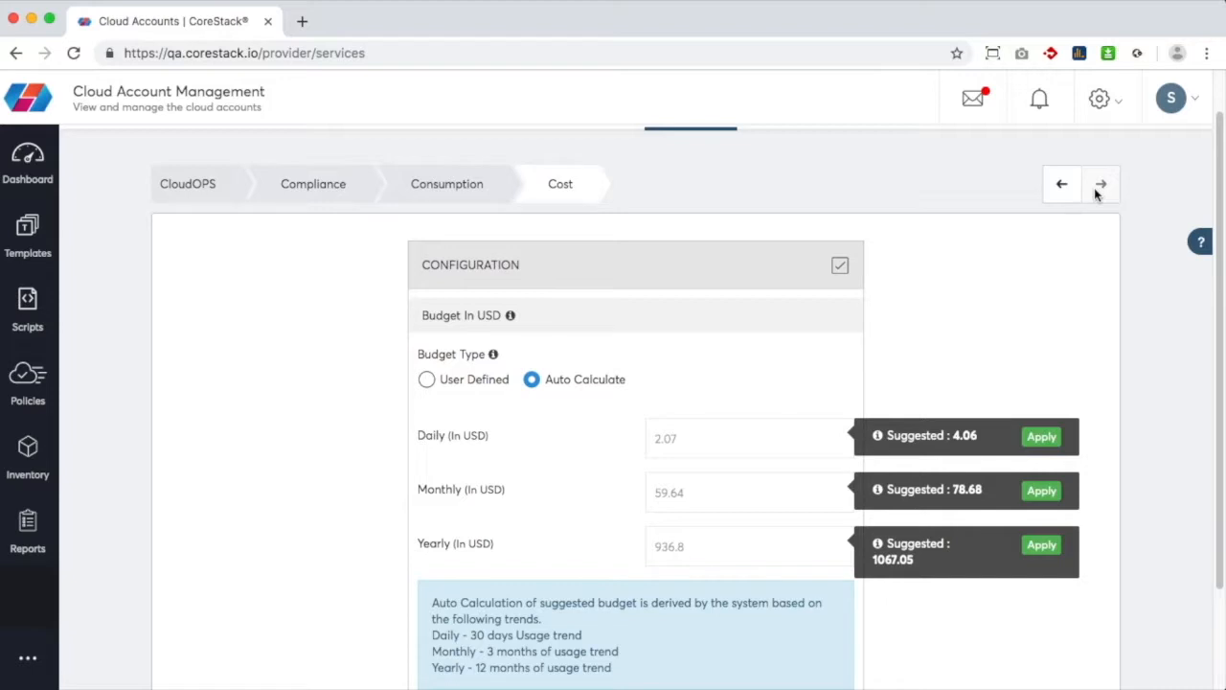
# Proceed to Authorization and finish, saving the AZ_TEST_EA_QA_SAT account update
pyautogui.scroll(1, 1097, 194)
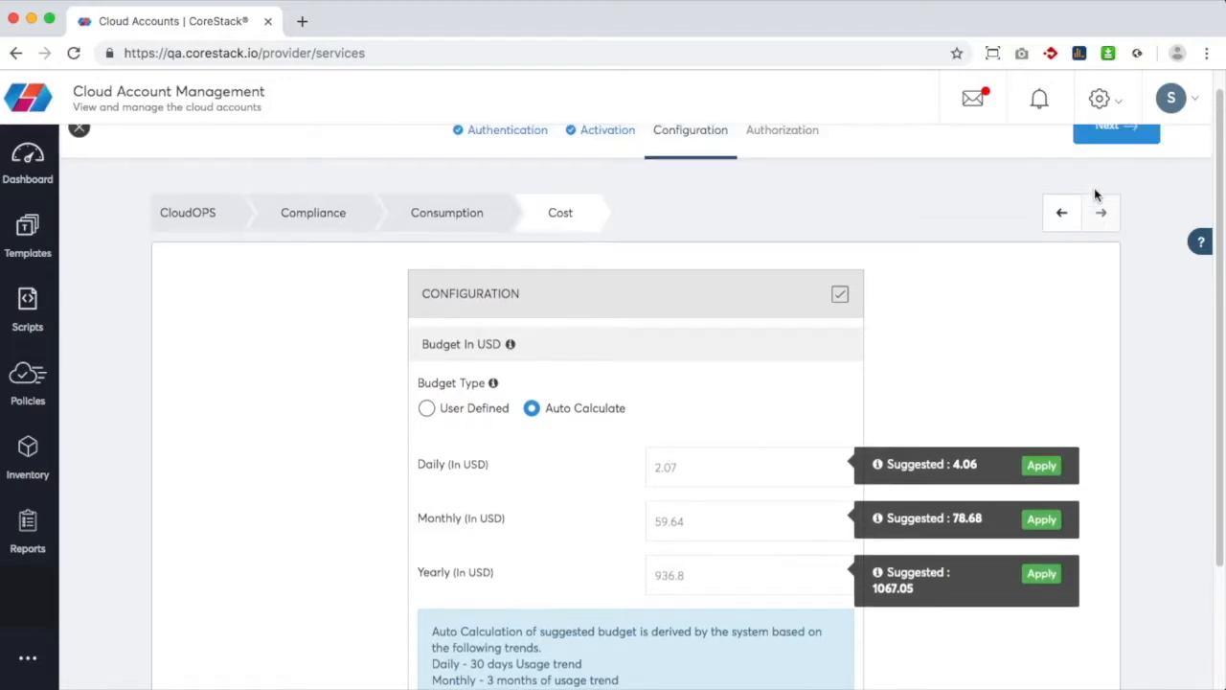
pyautogui.scroll(1, 1098, 191)
pyautogui.click(1123, 159)
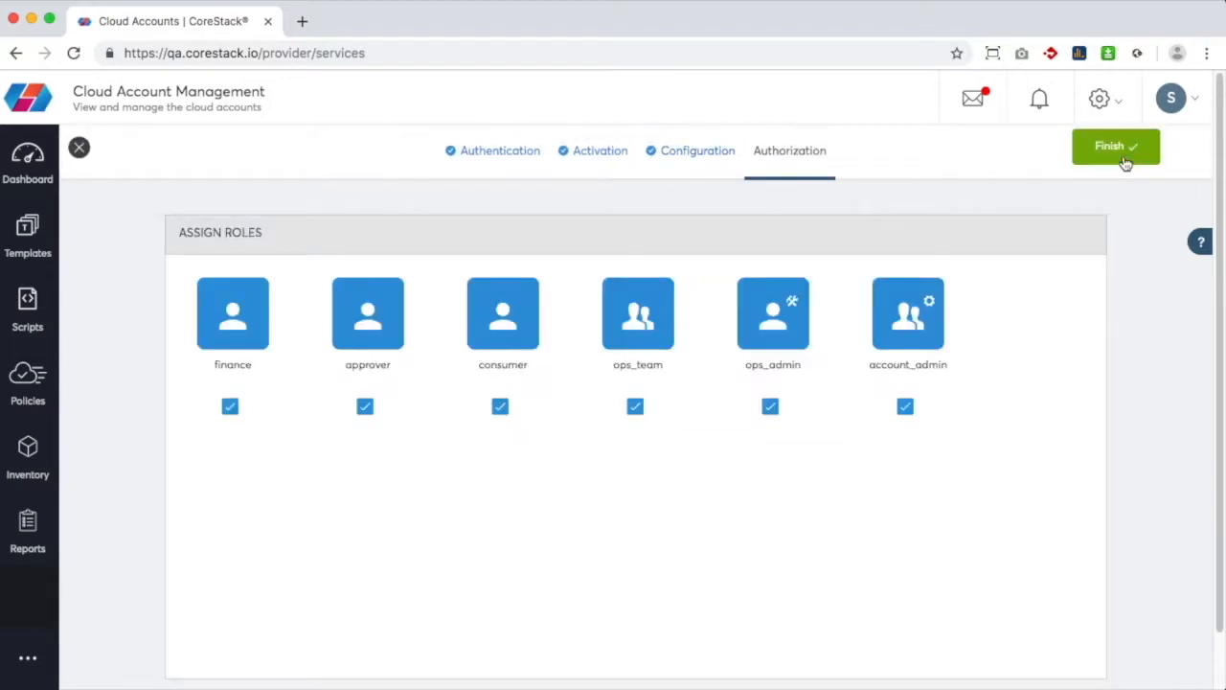
pyautogui.click(1126, 161)
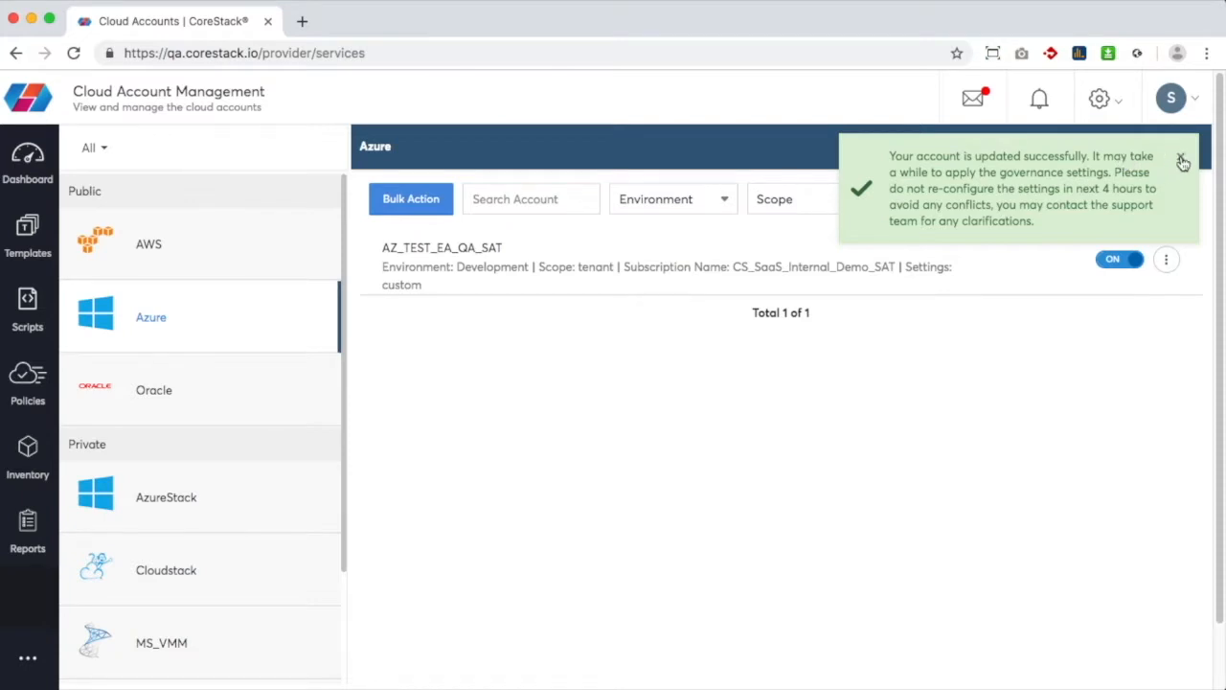
# Dismiss the account-updated message and open Integrated Tools from the settings gear menu
pyautogui.click(1182, 159)
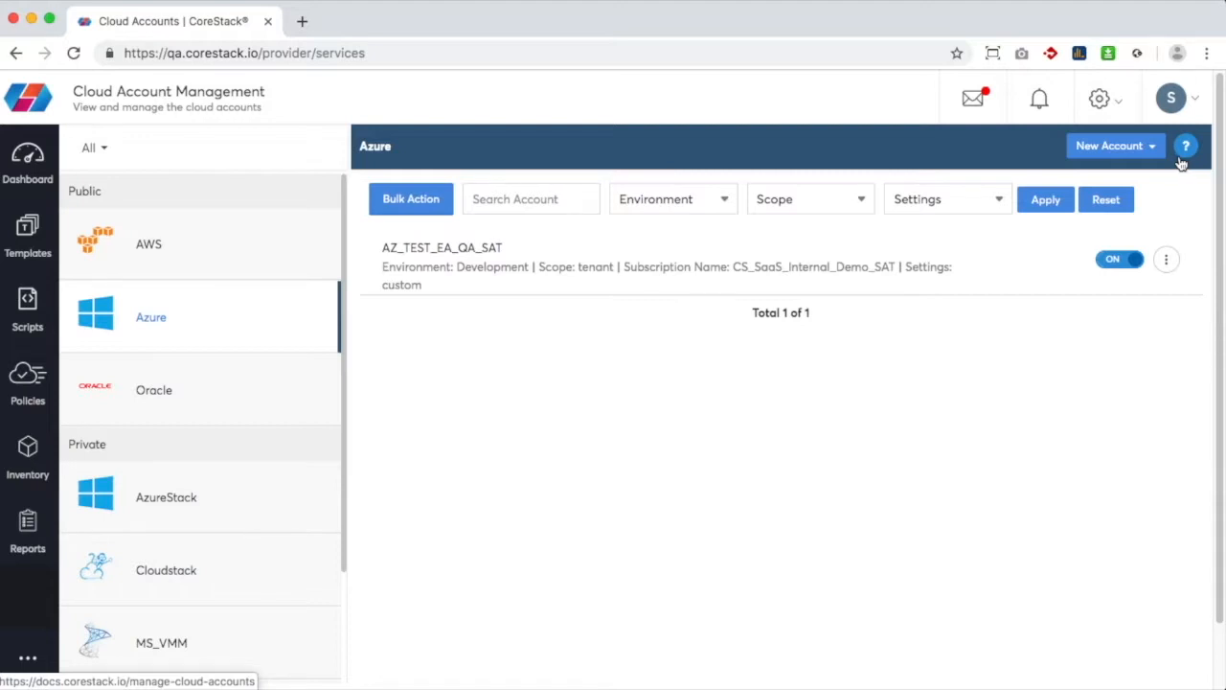
pyautogui.click(1128, 113)
pyautogui.click(981, 242)
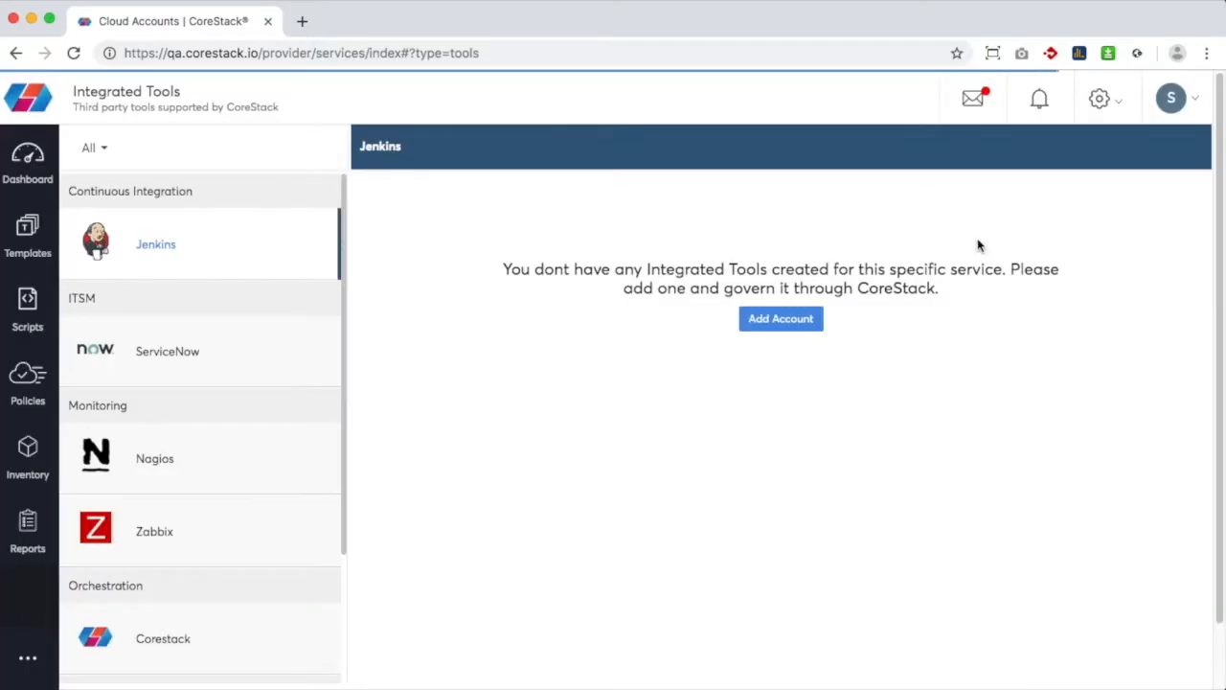
# Open the ServiceNow account SNow_Development for editing
pyautogui.click(202, 344)
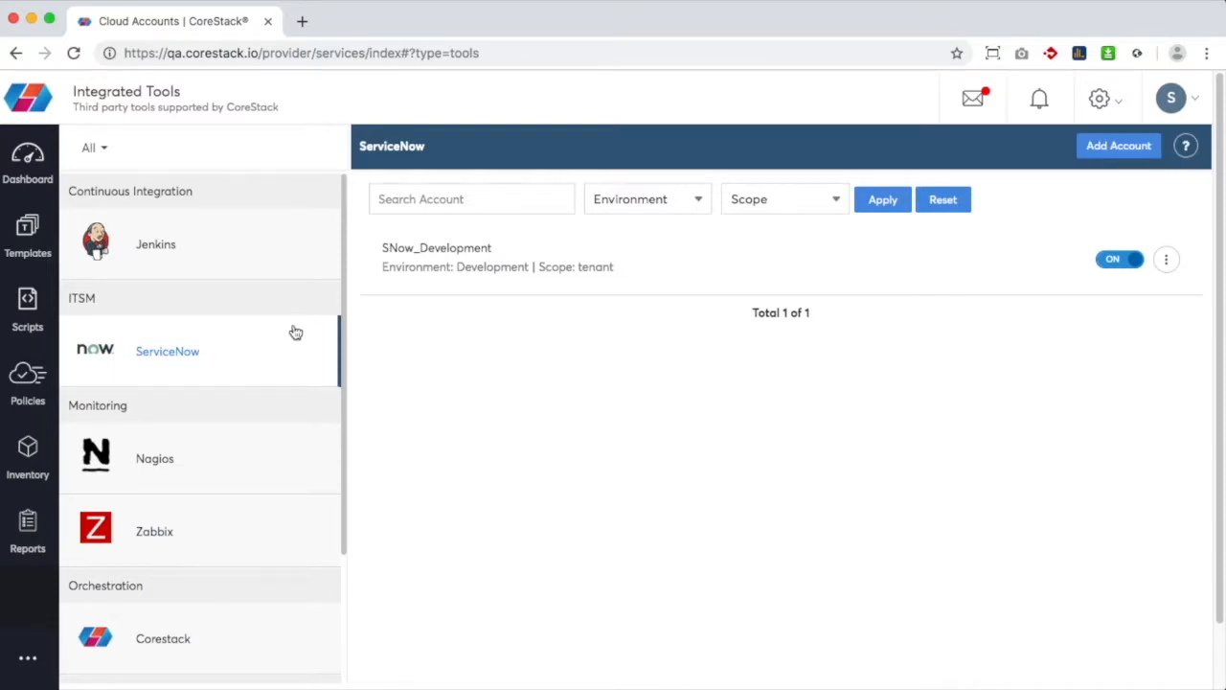
pyautogui.click(1166, 260)
pyautogui.click(1102, 322)
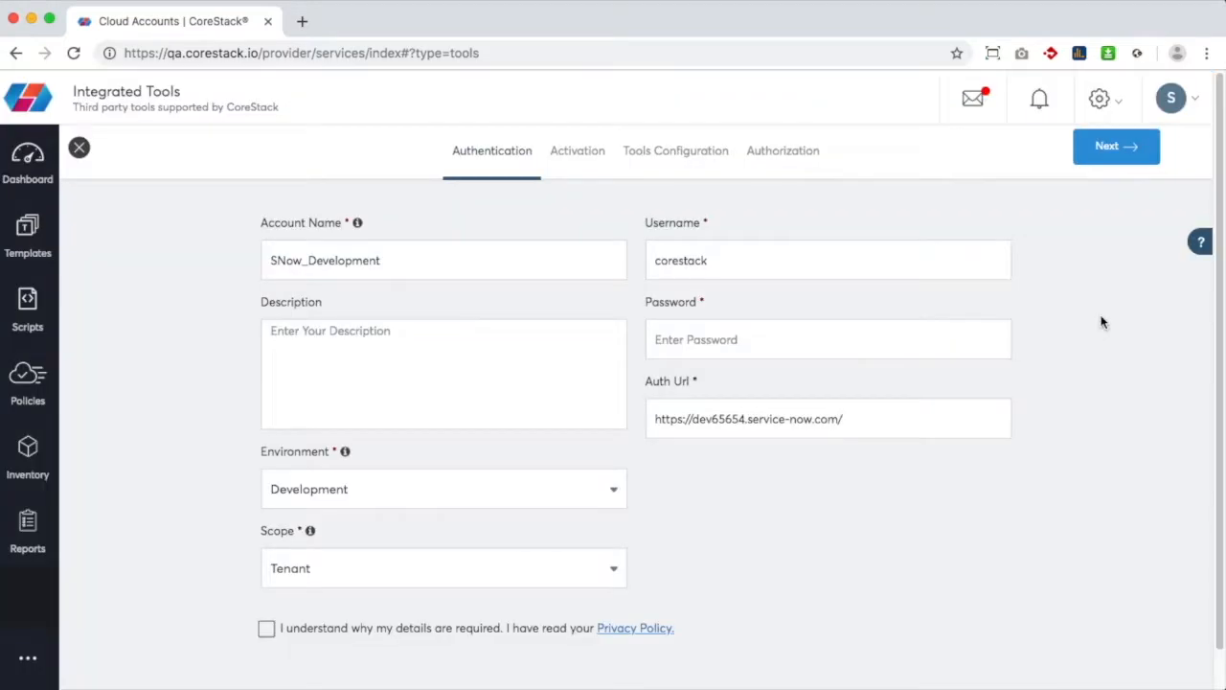
# Enter the account password, accept the privacy acknowledgement and continue to Activation
pyautogui.click(880, 331)
pyautogui.write('*')
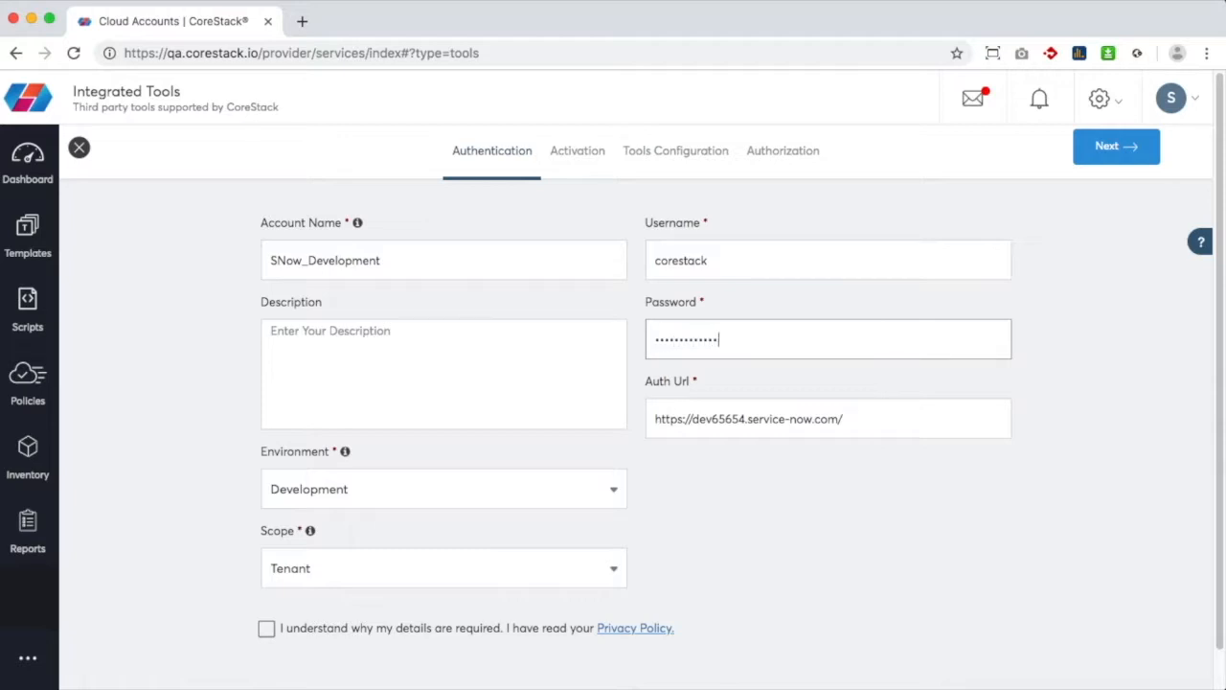
pyautogui.click(267, 628)
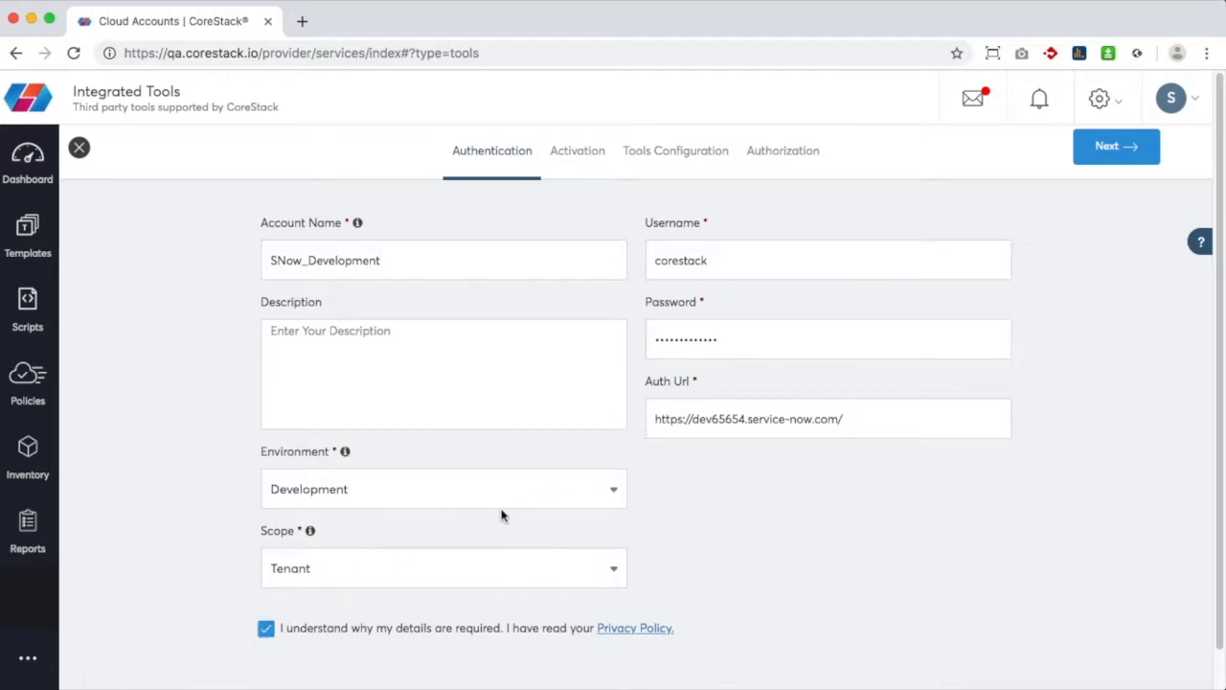
pyautogui.click(1143, 153)
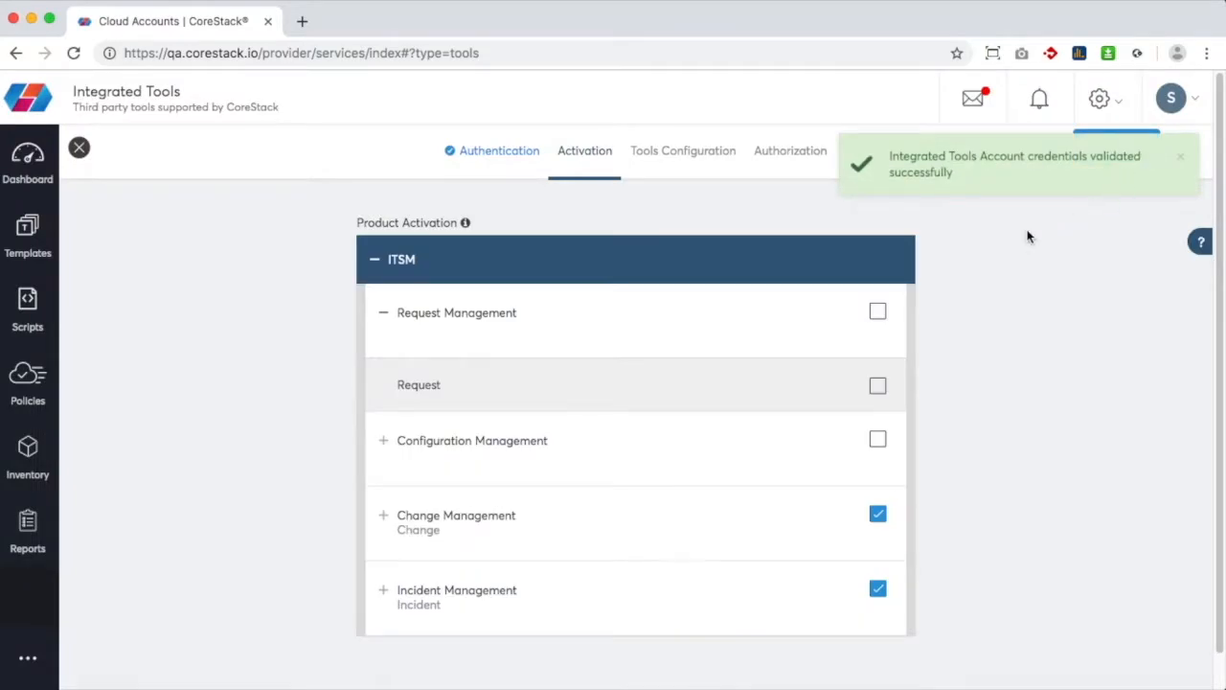
# Expand the Change and Incident Management details and continue to the tools configuration step
pyautogui.click(391, 520)
pyautogui.click(386, 590)
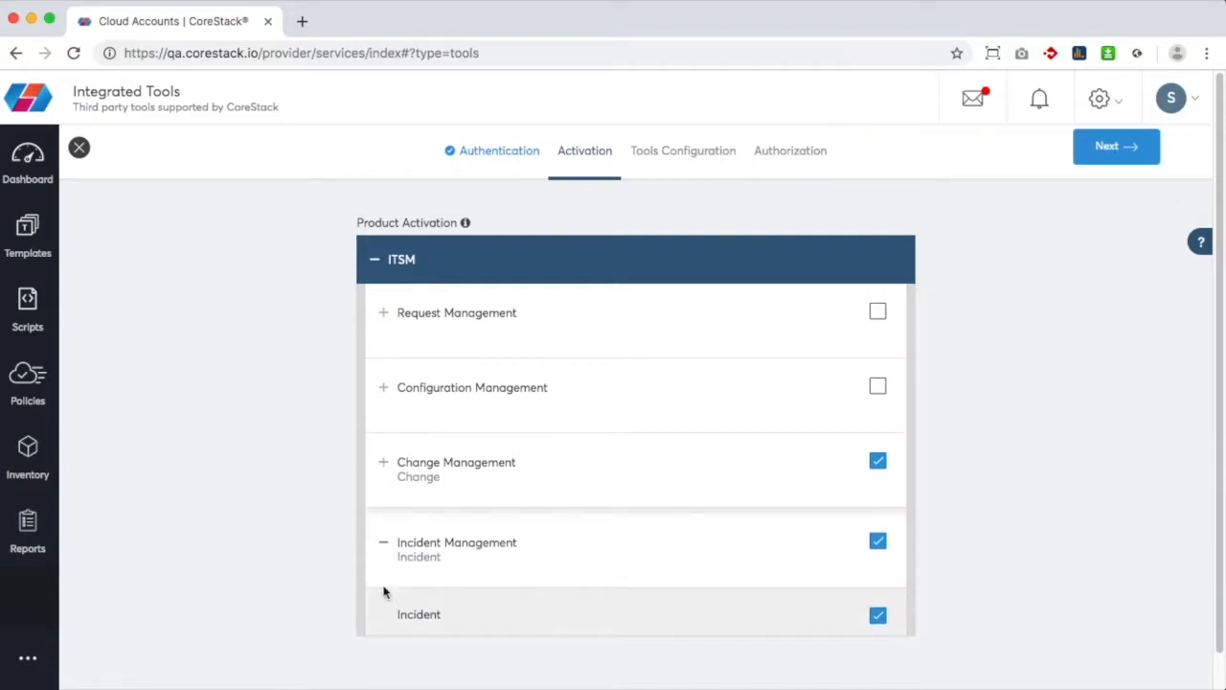
pyautogui.click(1114, 149)
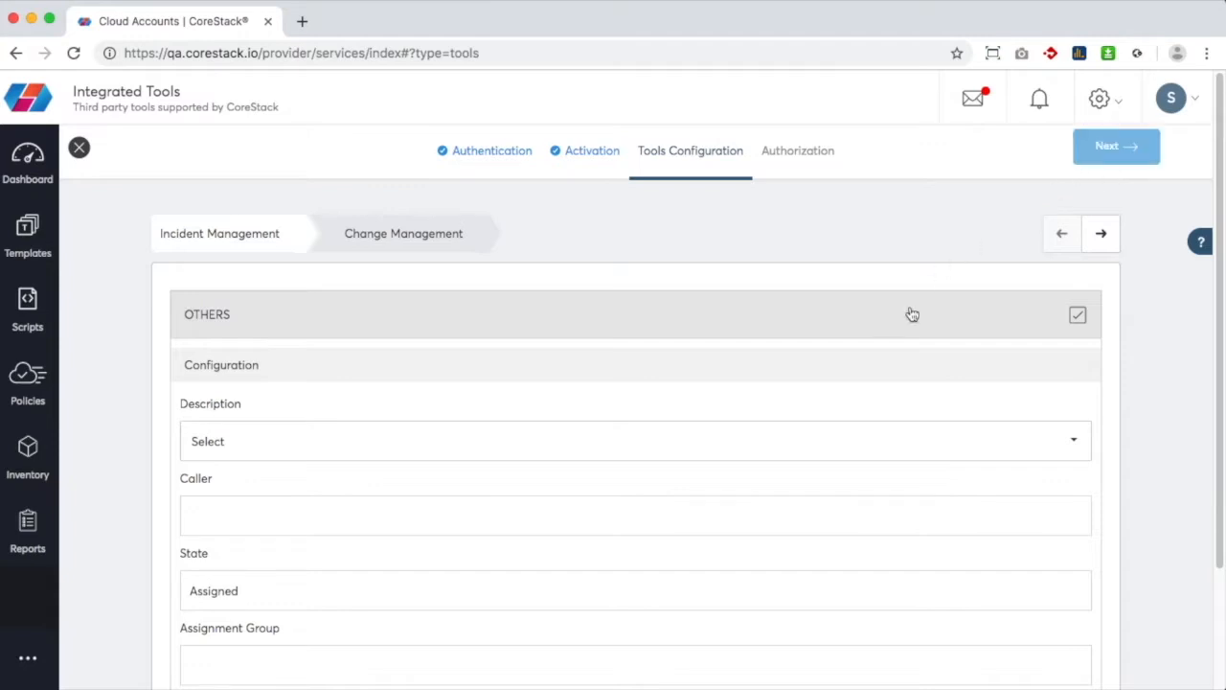
# Add Cloud, Service Account Name, Environment, Resource Group and Resource to the incident Description
pyautogui.click(820, 447)
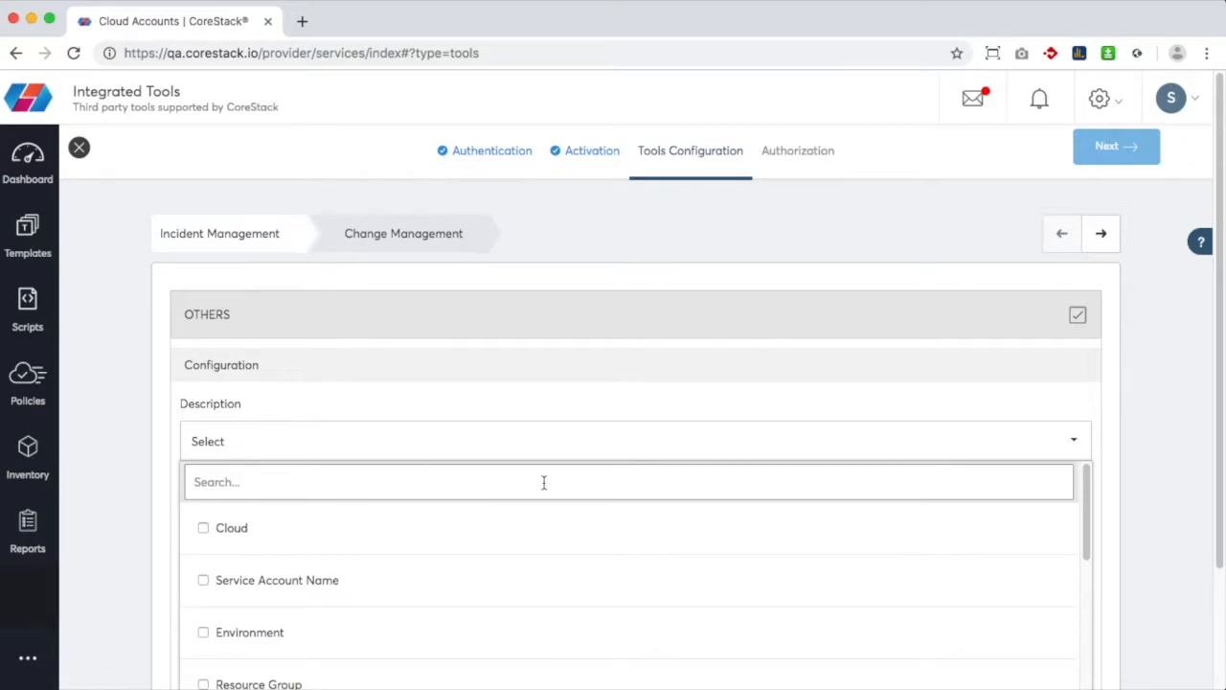
pyautogui.click(203, 528)
pyautogui.click(203, 579)
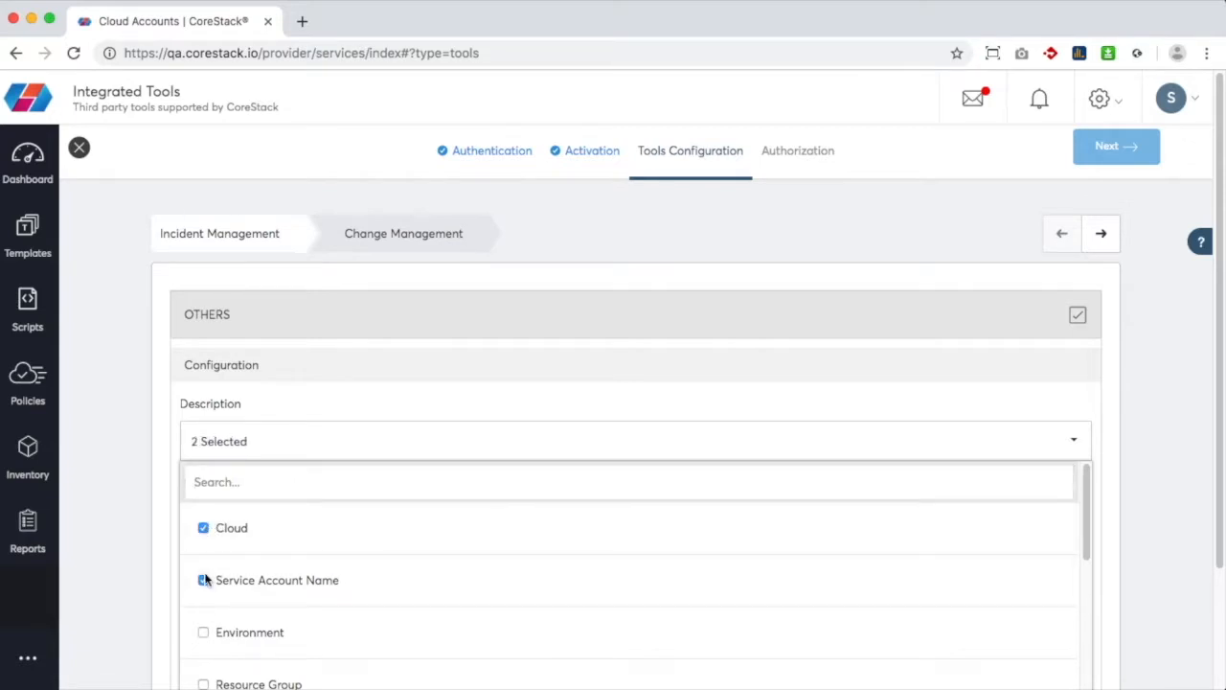
pyautogui.click(204, 633)
pyautogui.click(204, 681)
pyautogui.scroll(-5, 204, 680)
pyautogui.click(203, 499)
# Add Alarm Name, Metric Name, Metric Value, Operator, Threshold and Time Aggregation to the Description
pyautogui.click(203, 548)
pyautogui.click(202, 602)
pyautogui.click(204, 654)
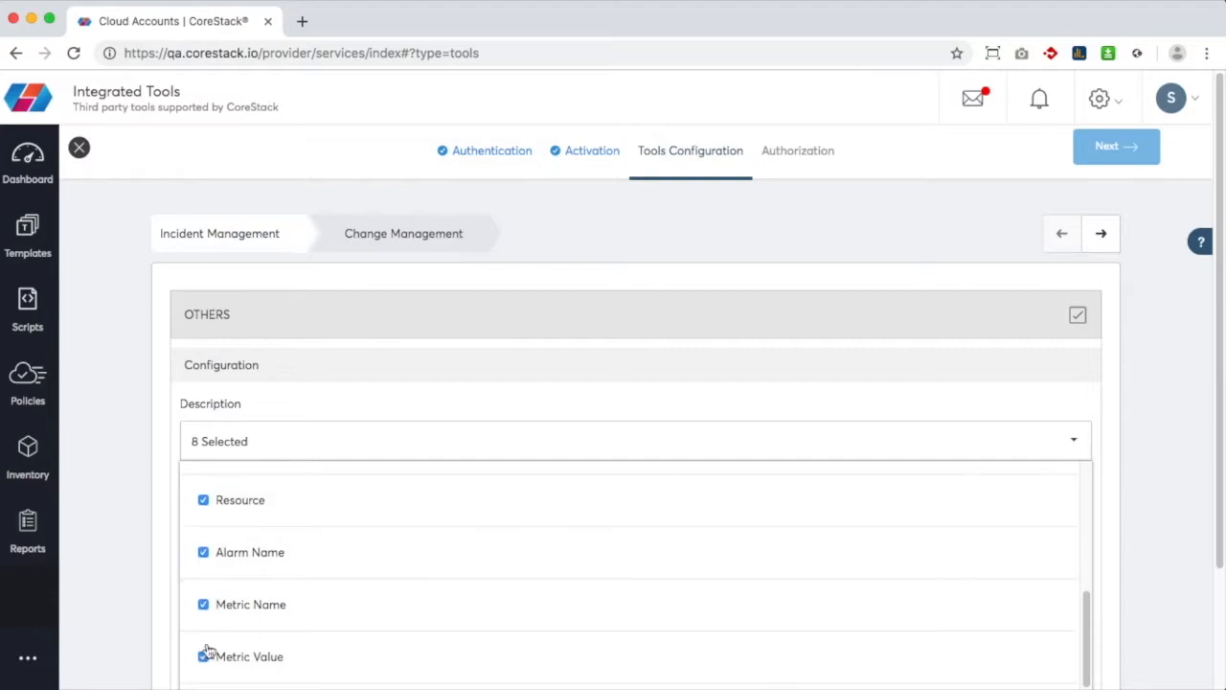
pyautogui.scroll(-2, 207, 651)
pyautogui.click(205, 599)
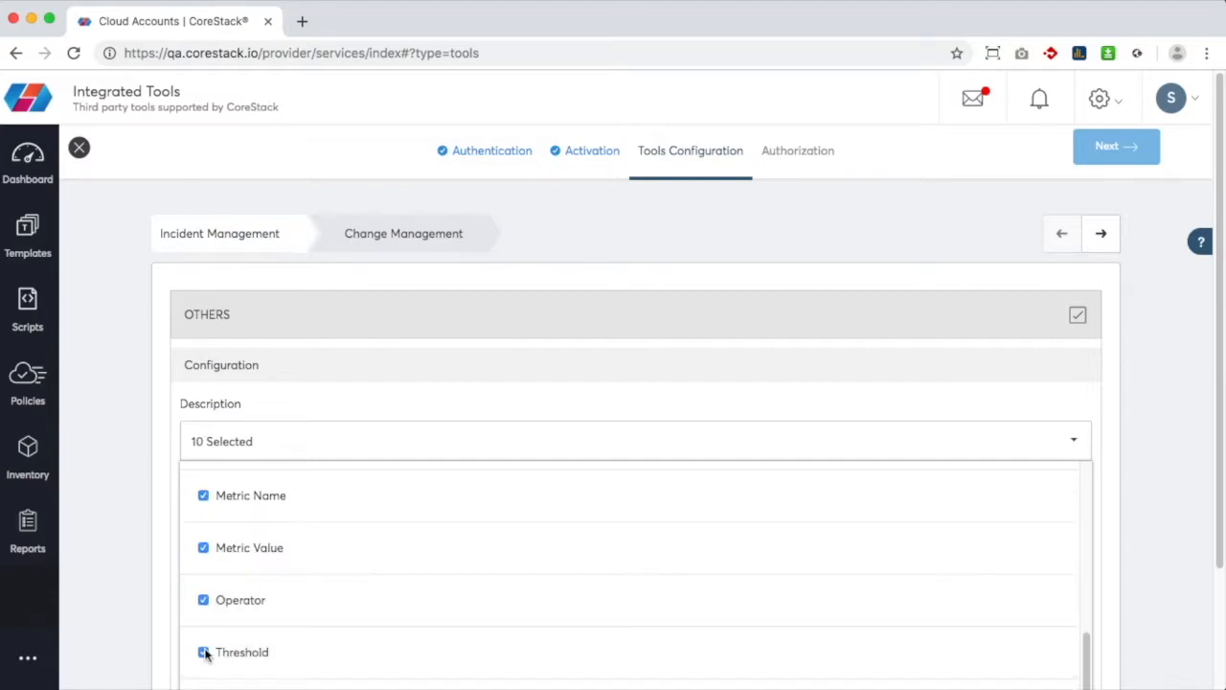
pyautogui.click(204, 652)
pyautogui.scroll(-3, 205, 651)
pyautogui.click(202, 558)
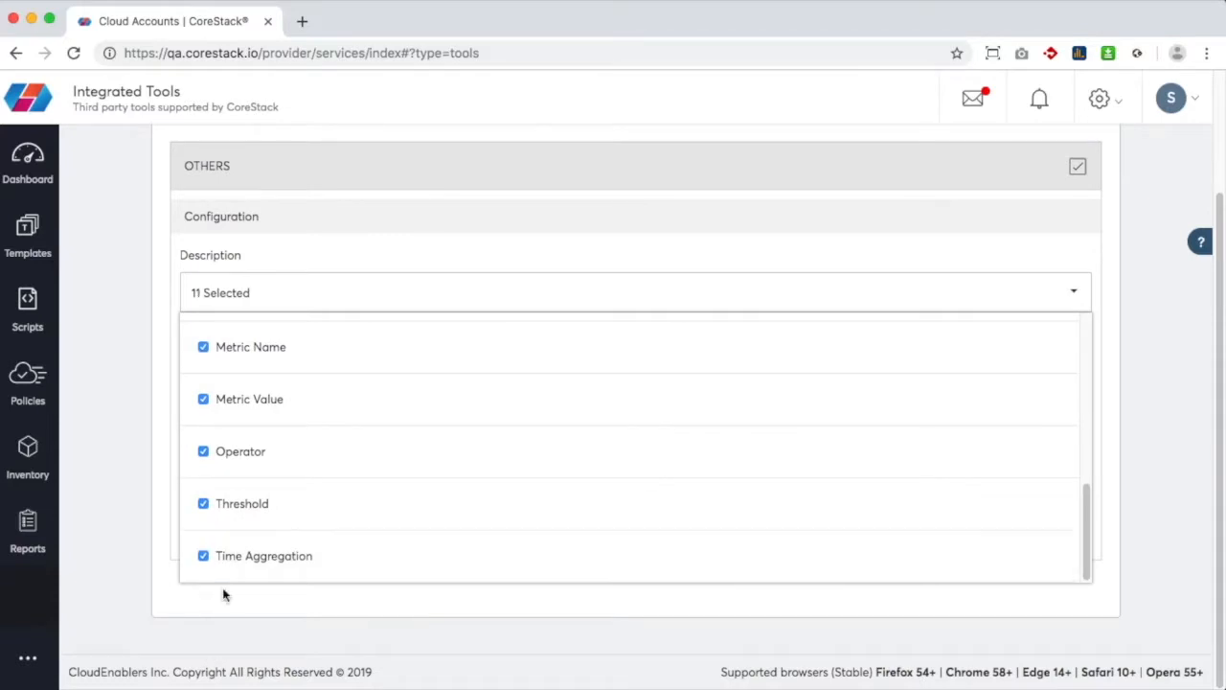
pyautogui.click(223, 591)
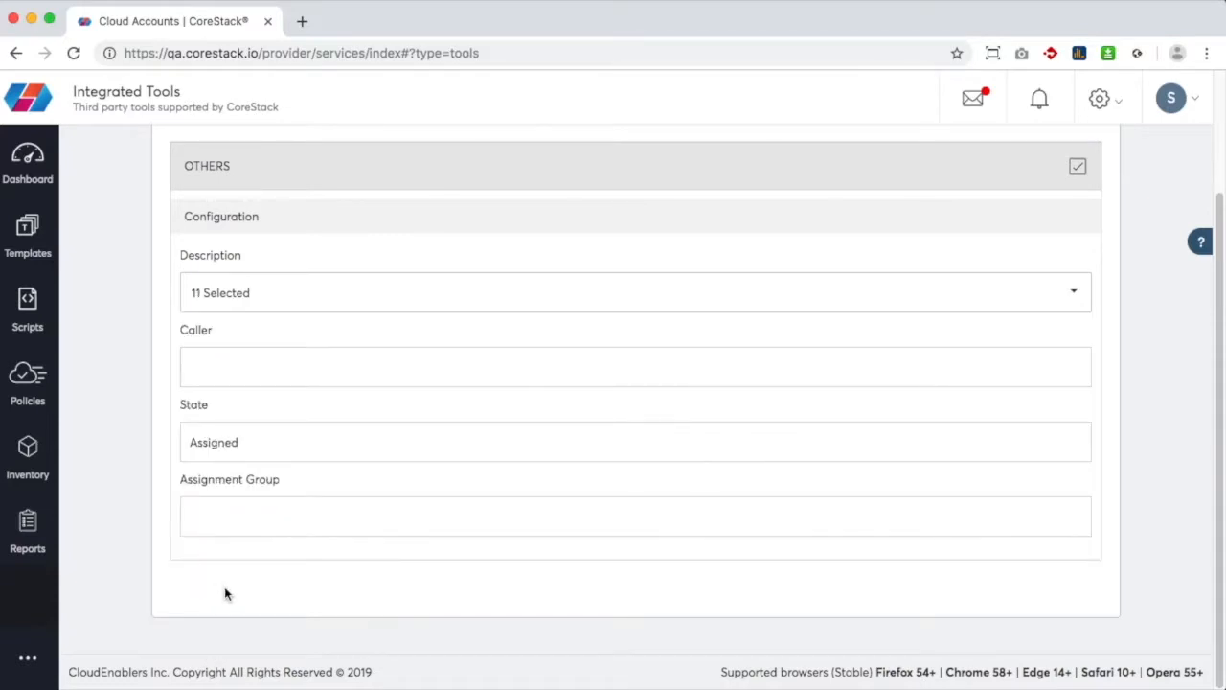
# Move past Change Management to the Authorization step
pyautogui.scroll(3, 224, 594)
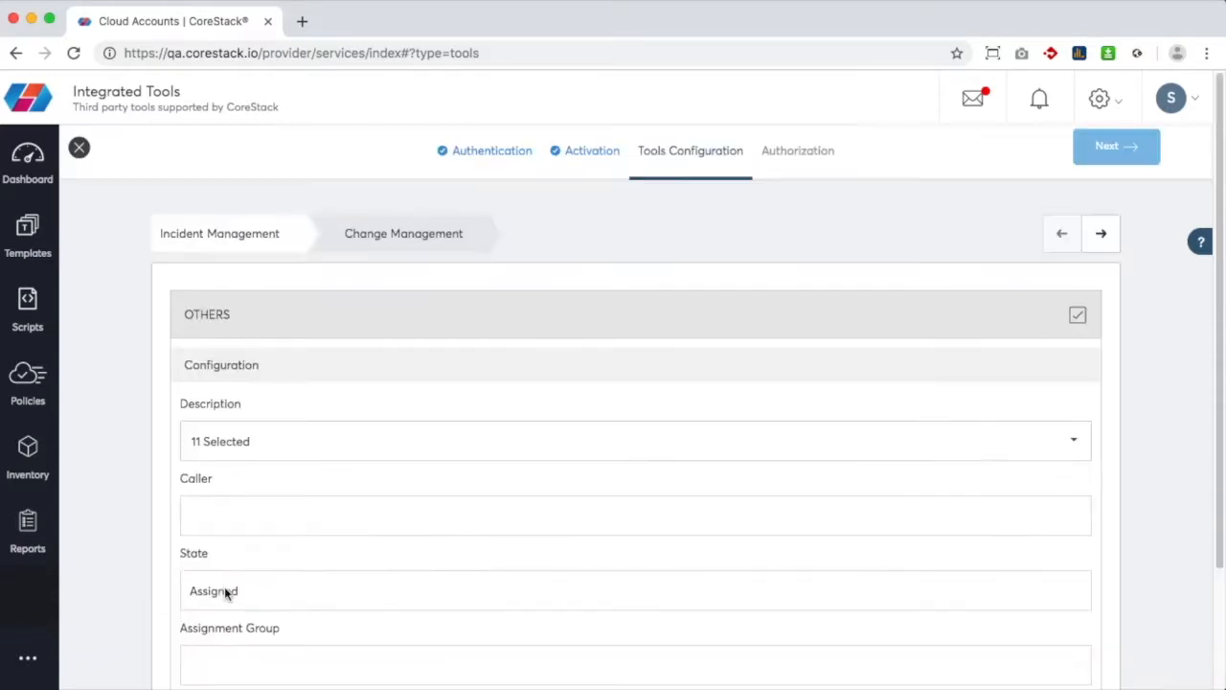
pyautogui.click(1098, 235)
pyautogui.click(1122, 159)
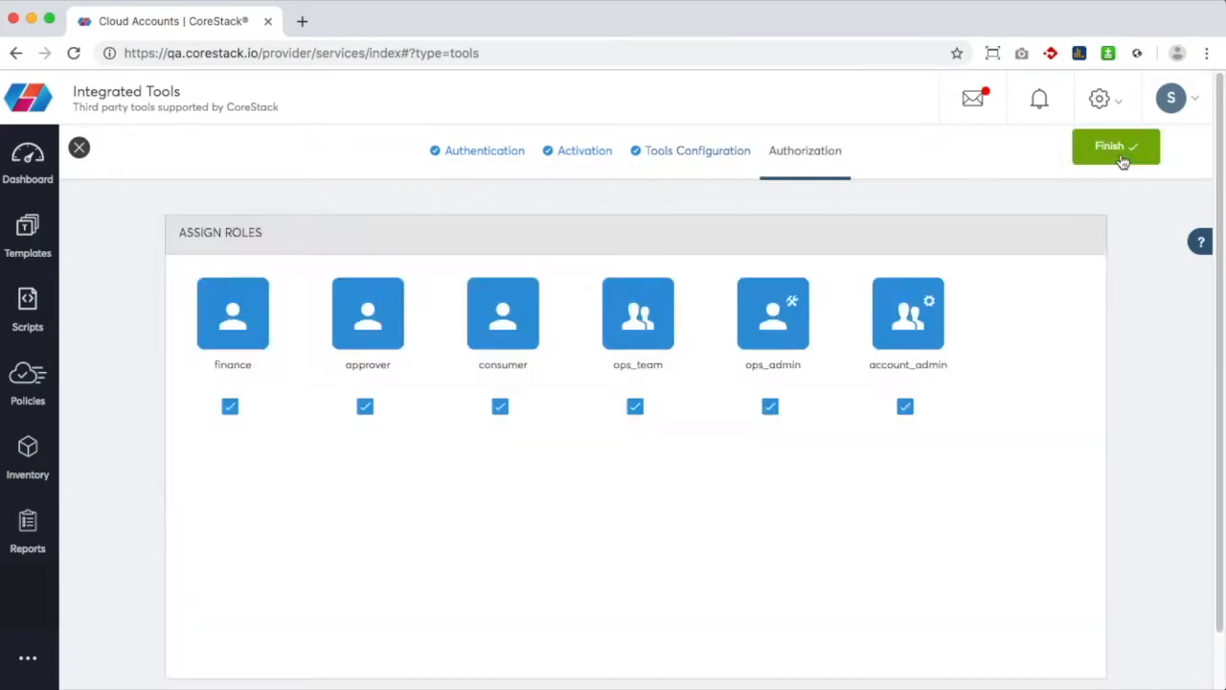
# Finish the Authorization step to save the SNow_Development ServiceNow integration
pyautogui.click(1121, 157)
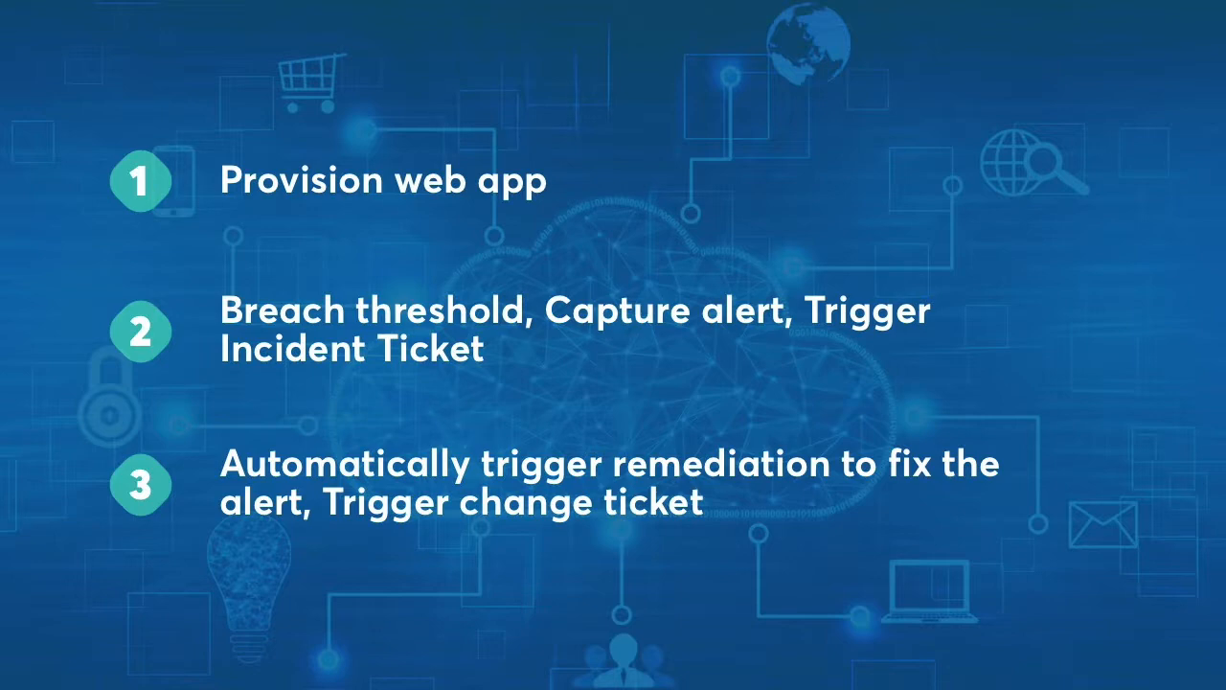
# Show the My Templates list with Azure_App_Provisioning, Create_SQS and test_1
pyautogui.click(220, 146)
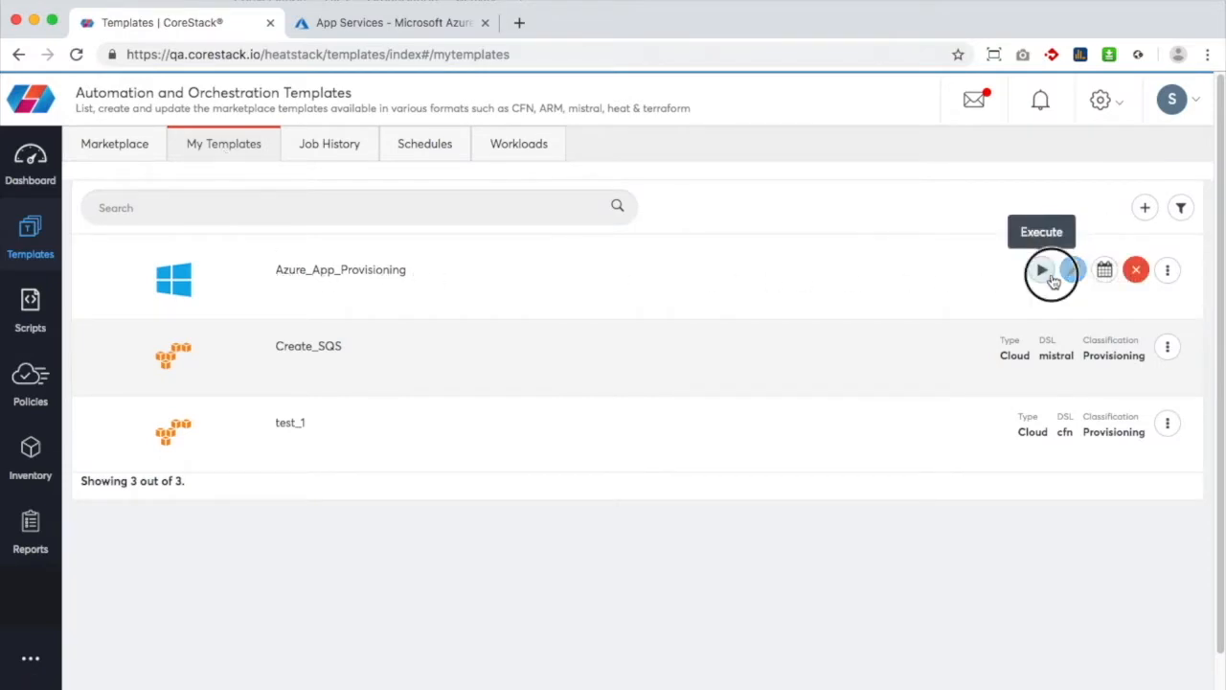
# Execute the Azure_App_Provisioning template to bring up its Execute Template dialog
pyautogui.click(1044, 275)
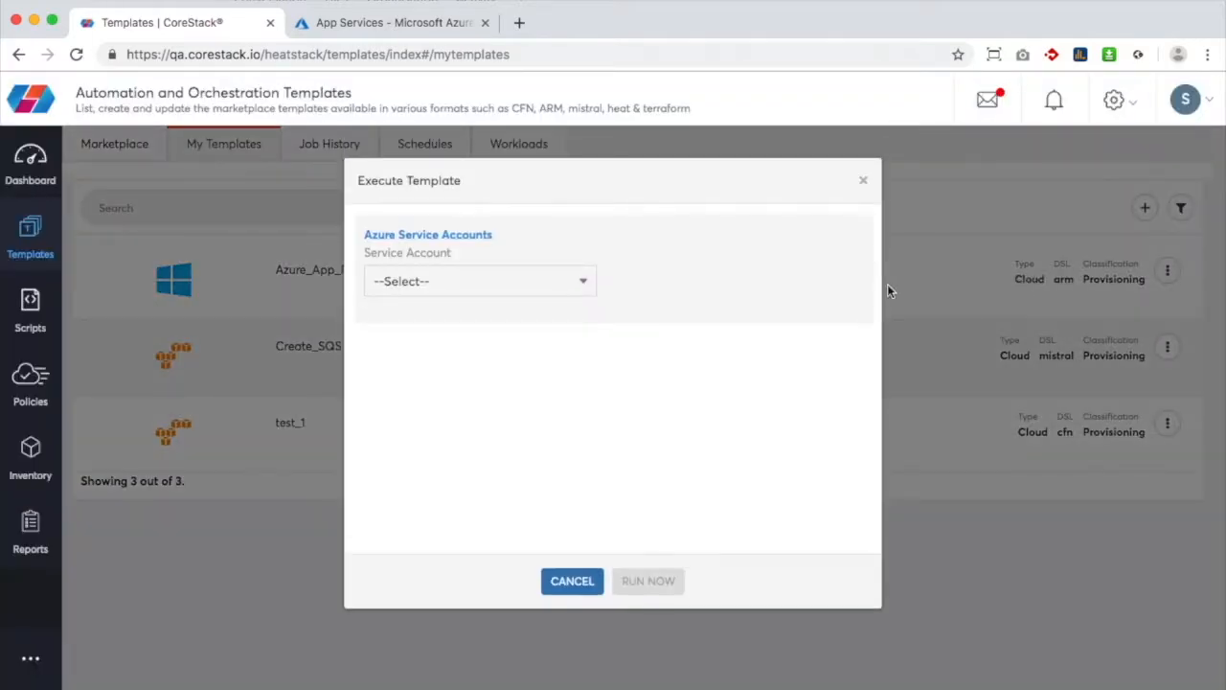
# Choose the Azure service account, resource group DefaultResourceGroup-EUS, and app service name iteration1
pyautogui.click(520, 281)
pyautogui.click(528, 295)
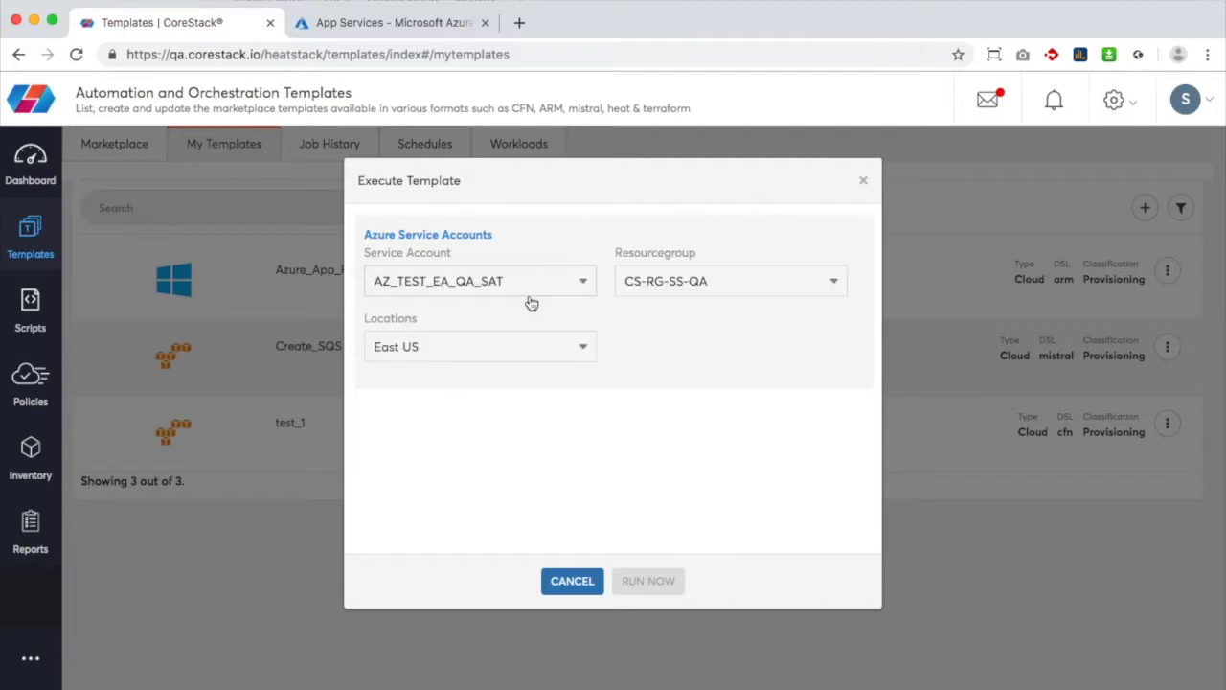
pyautogui.click(671, 282)
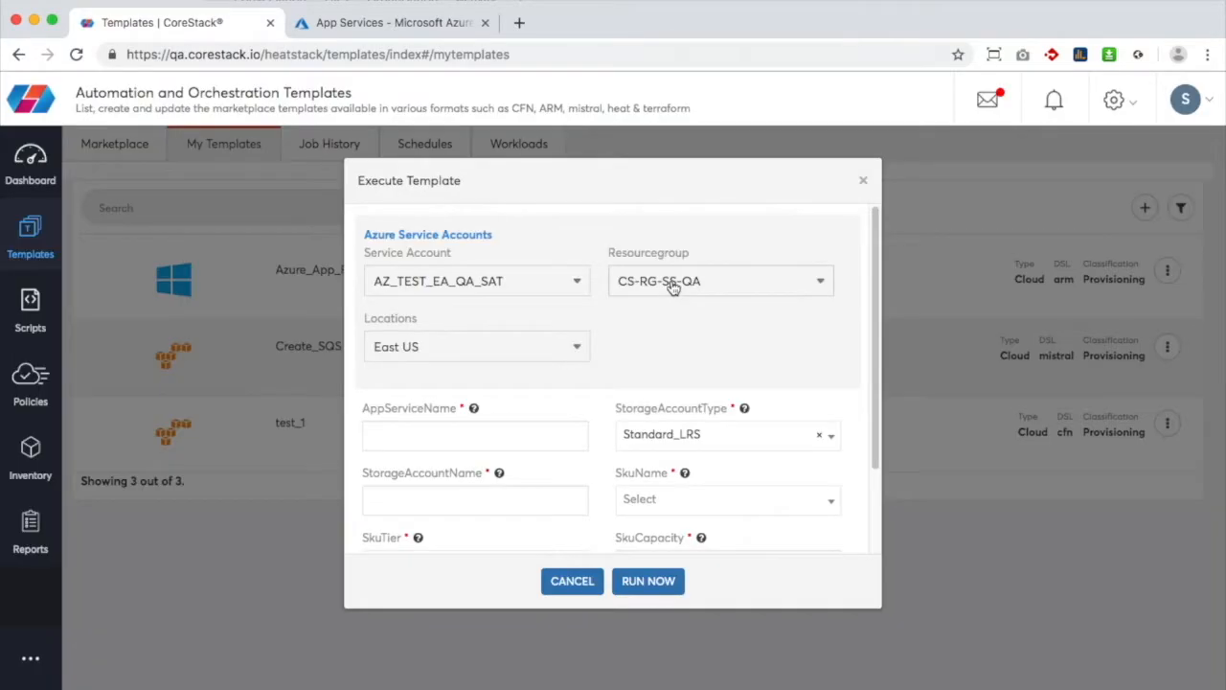
pyautogui.click(674, 285)
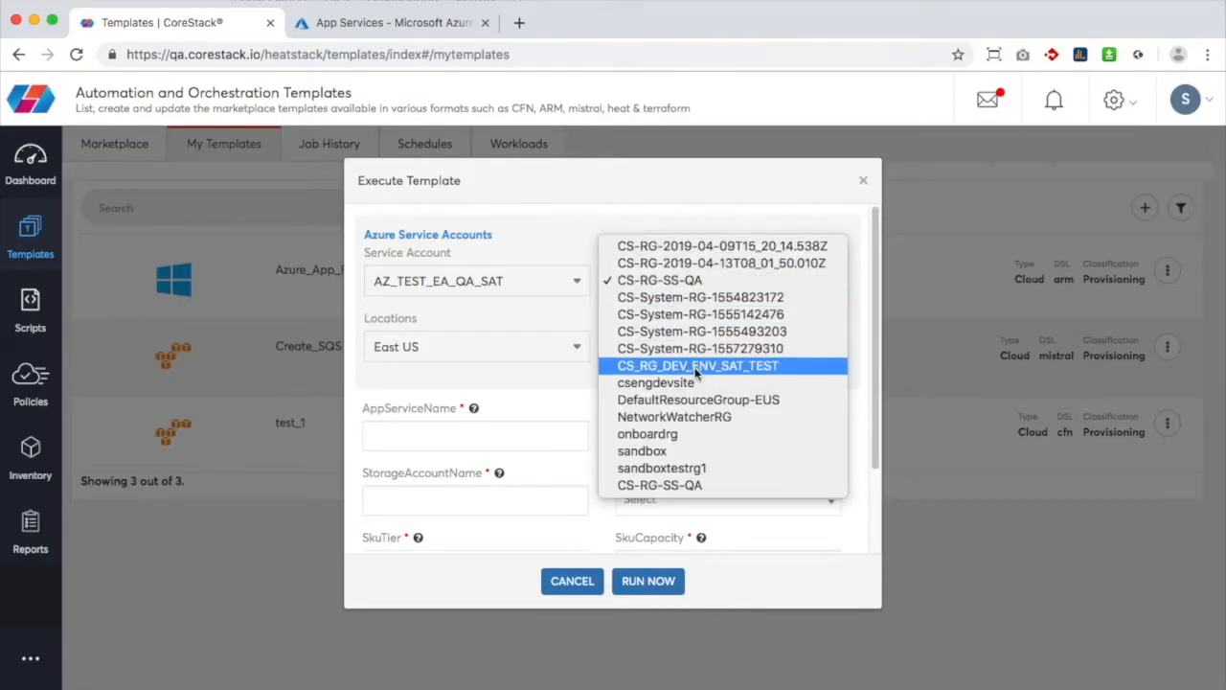
pyautogui.click(710, 400)
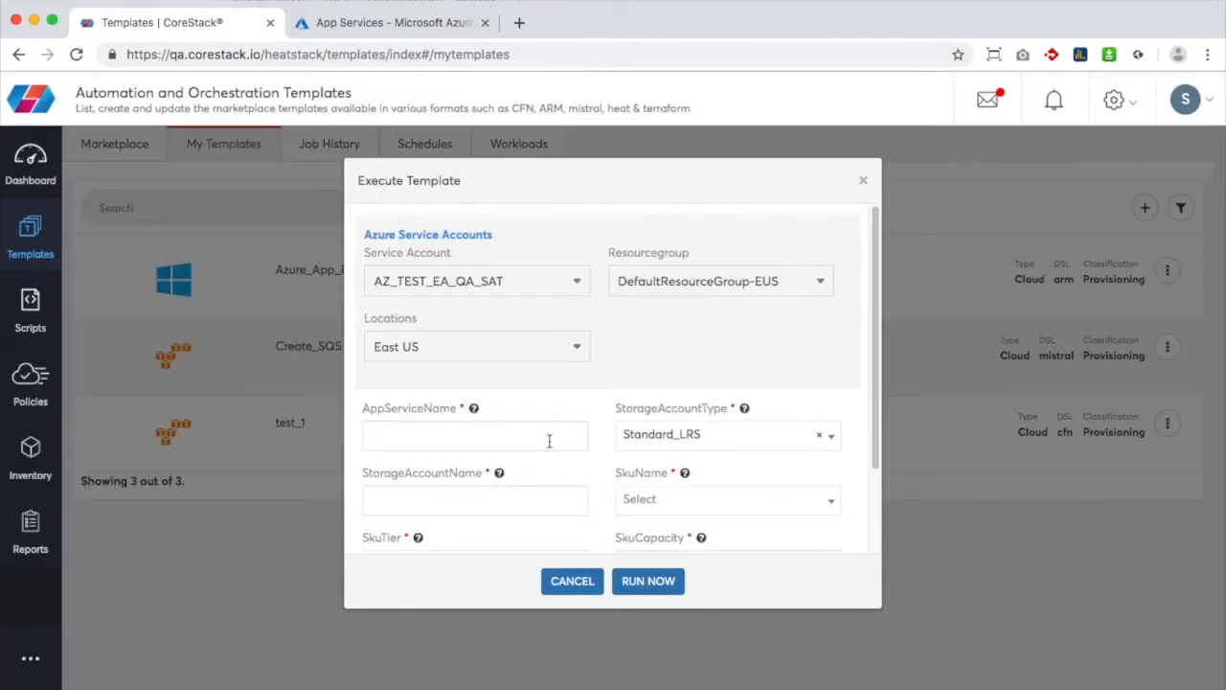
pyautogui.click(549, 441)
pyautogui.write('it')
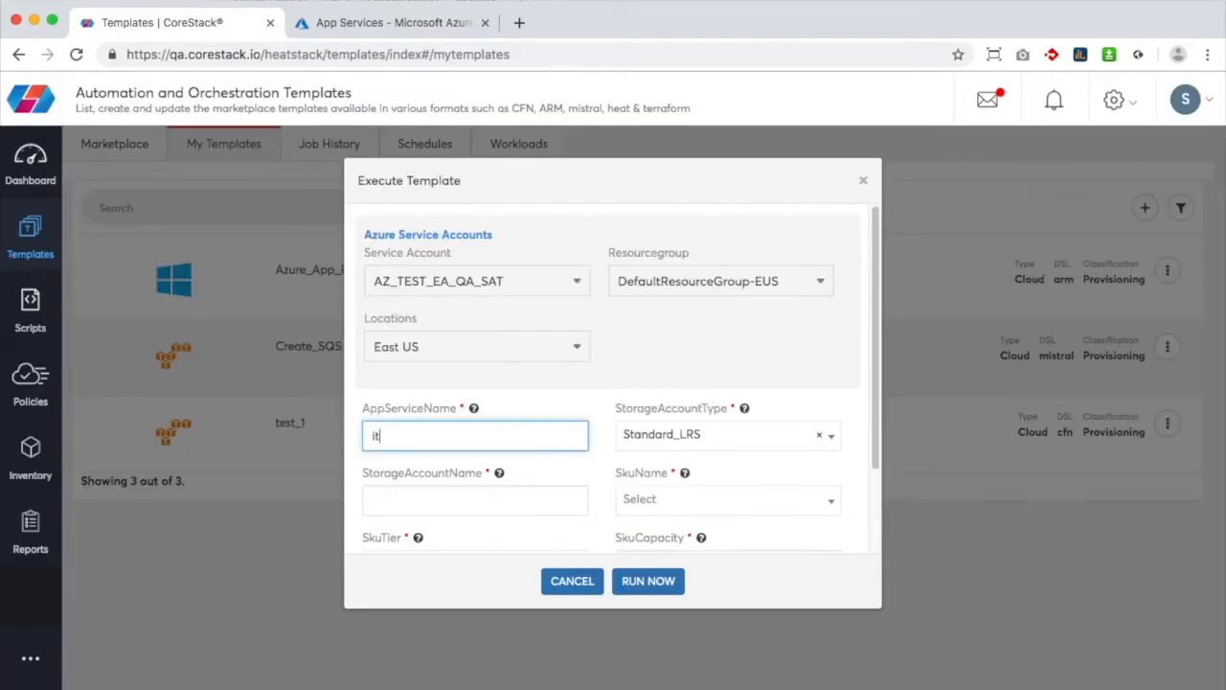
pyautogui.write('eration1')
pyautogui.click(549, 491)
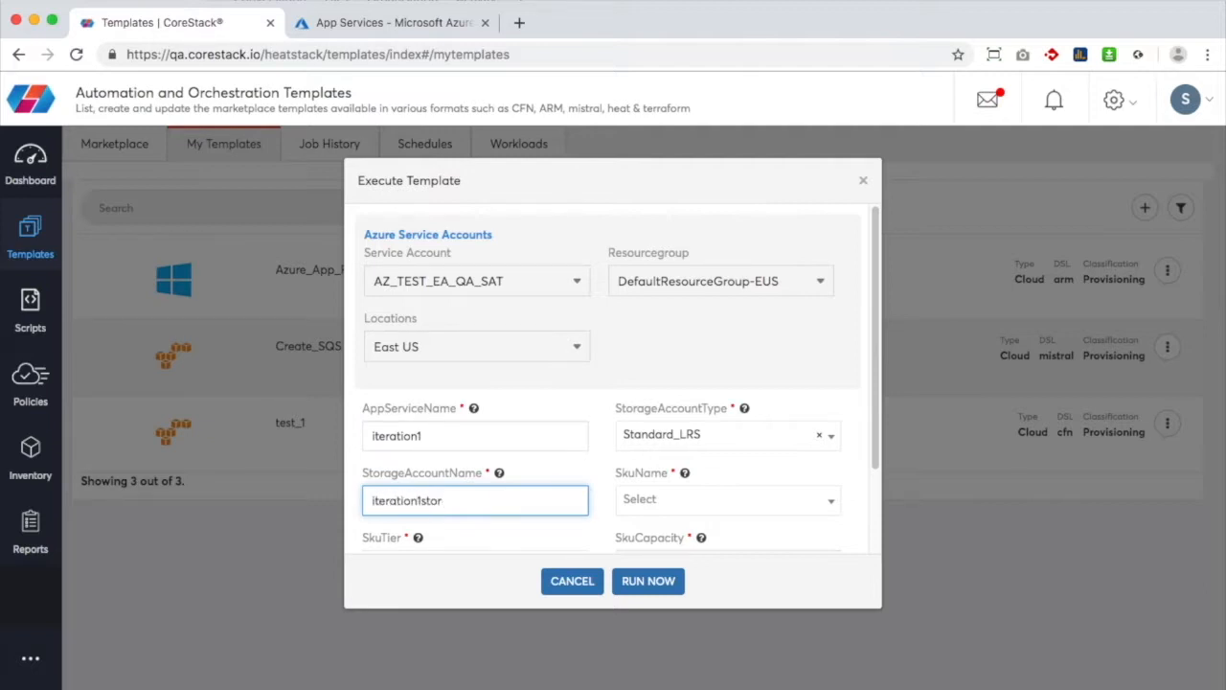
# Set SKU name S1, SKU tier Standard and SKU capacity 1
pyautogui.click(659, 500)
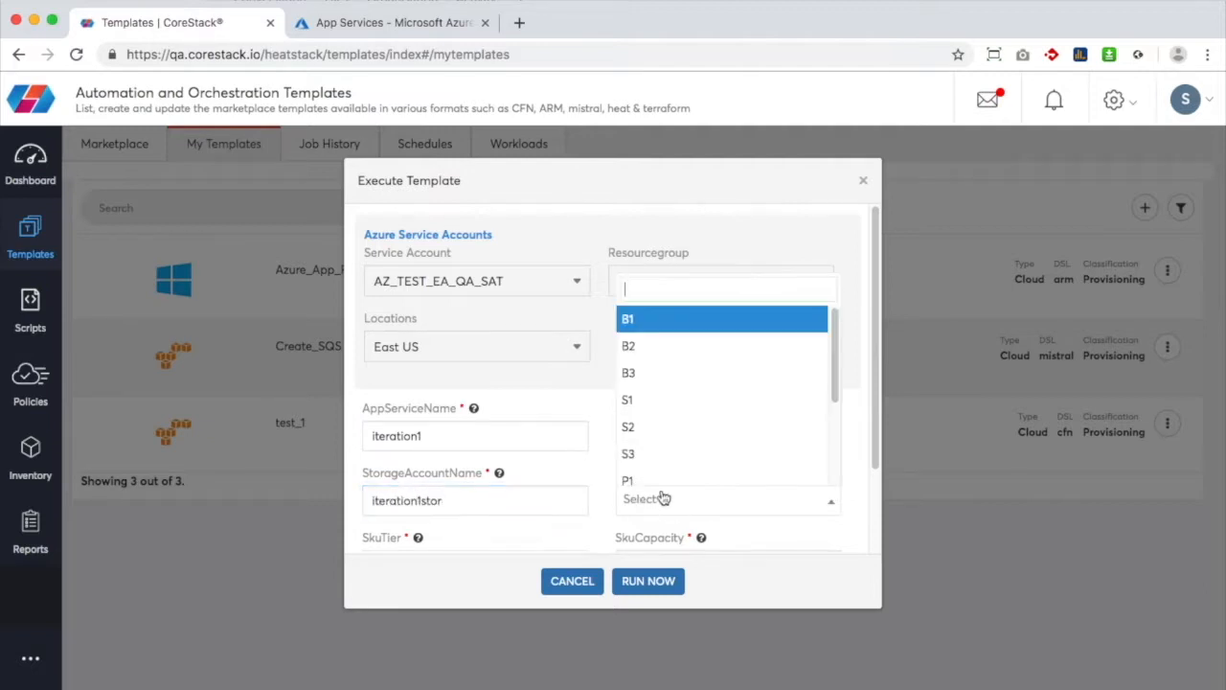
pyautogui.click(668, 410)
pyautogui.scroll(-1, 667, 438)
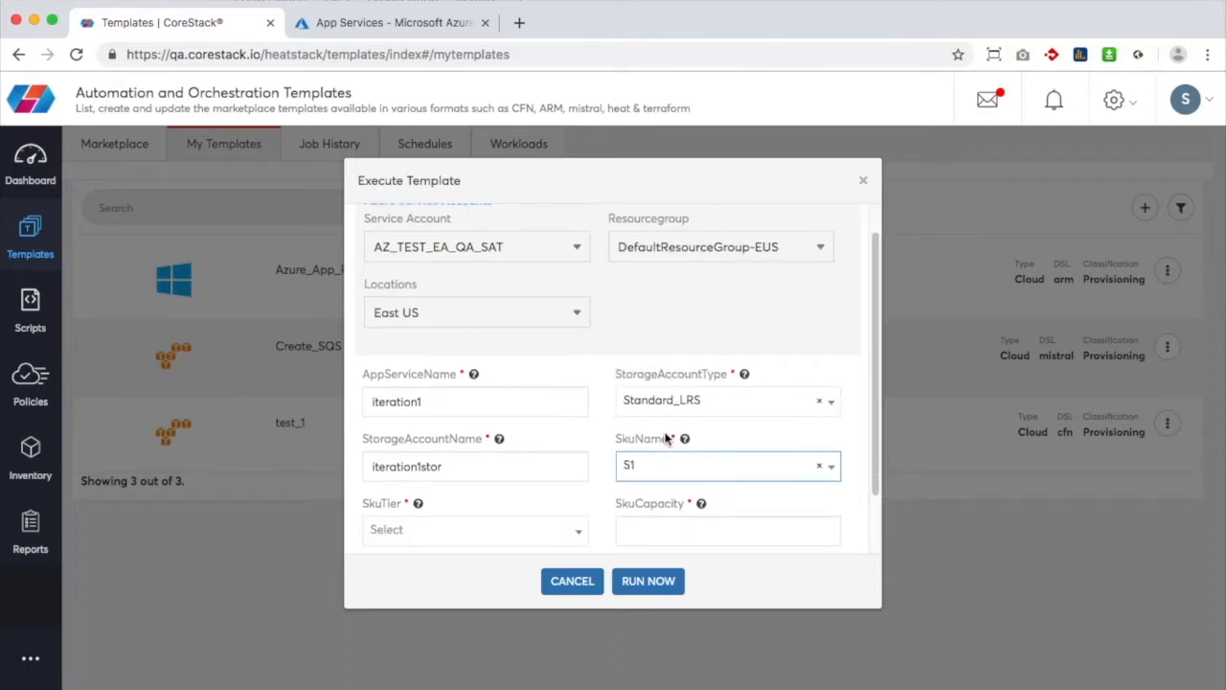
pyautogui.scroll(-2, 668, 438)
pyautogui.click(548, 460)
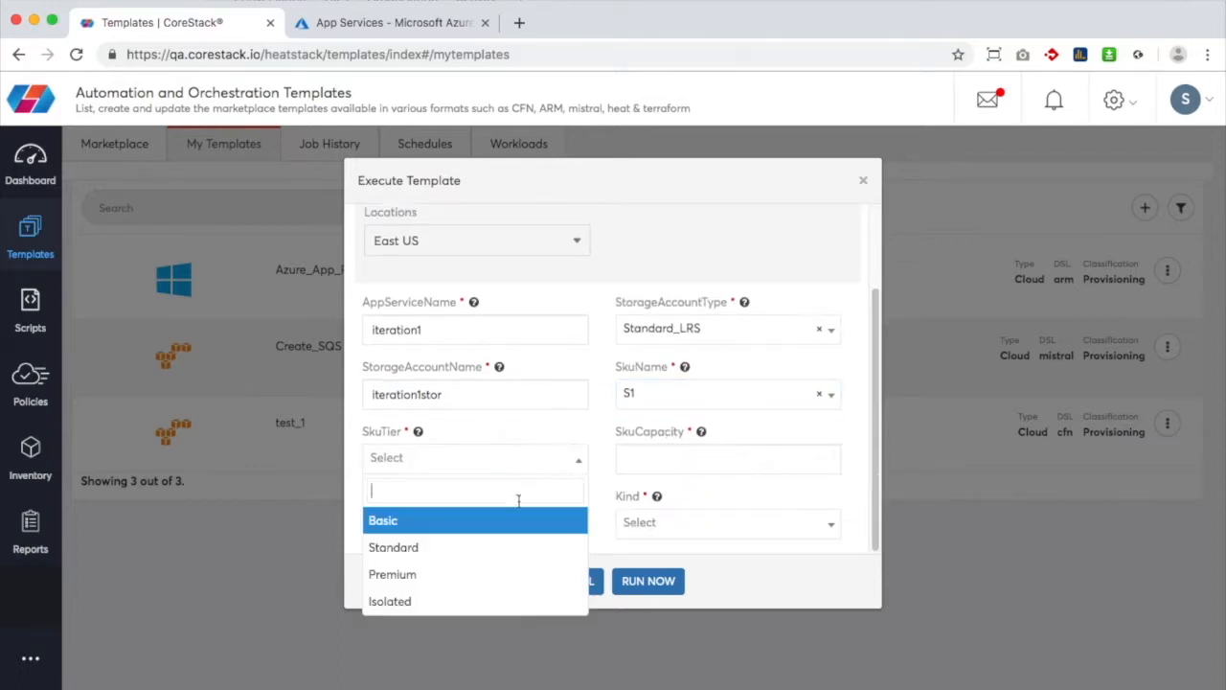
pyautogui.click(507, 549)
pyautogui.click(674, 466)
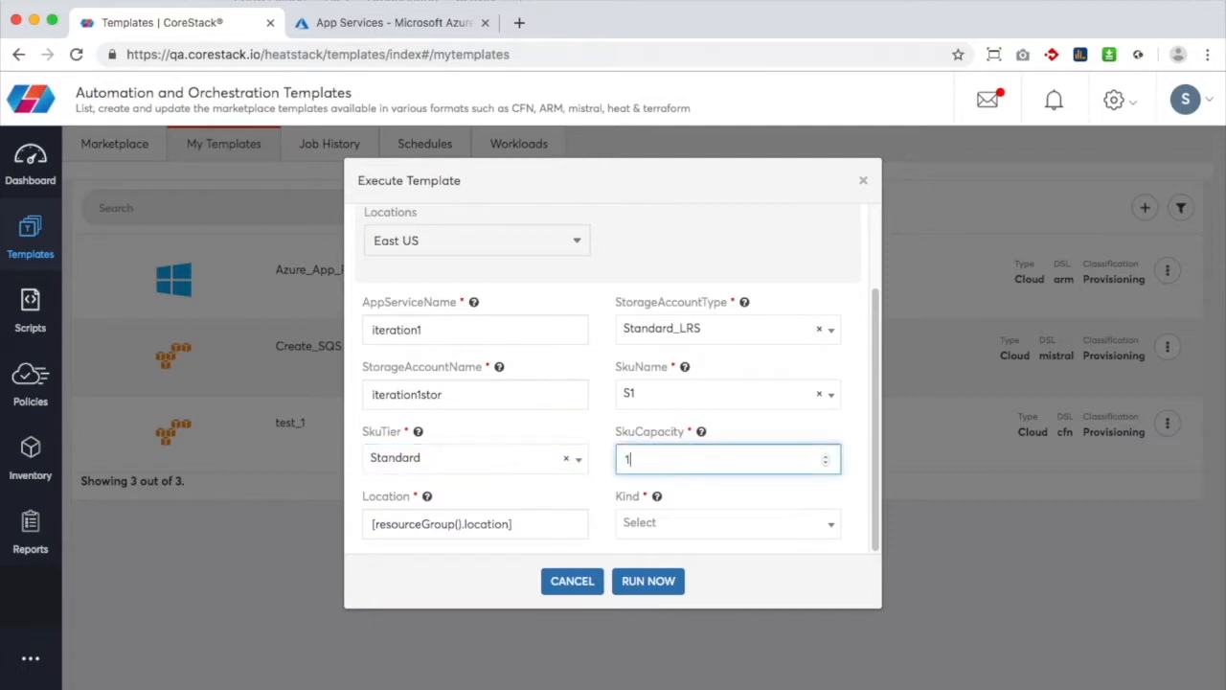
# Set the location to East US and the app kind to linux
pyautogui.click(526, 524)
pyautogui.press('super+a')
pyautogui.write('E')
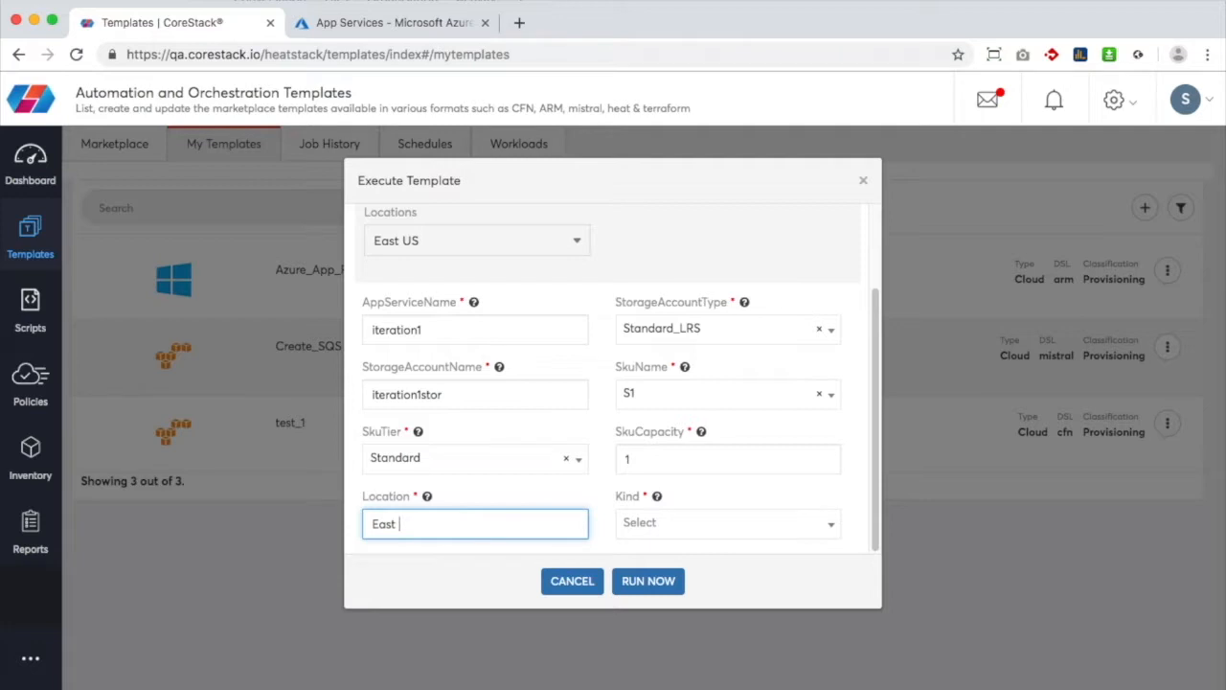
pyautogui.click(684, 528)
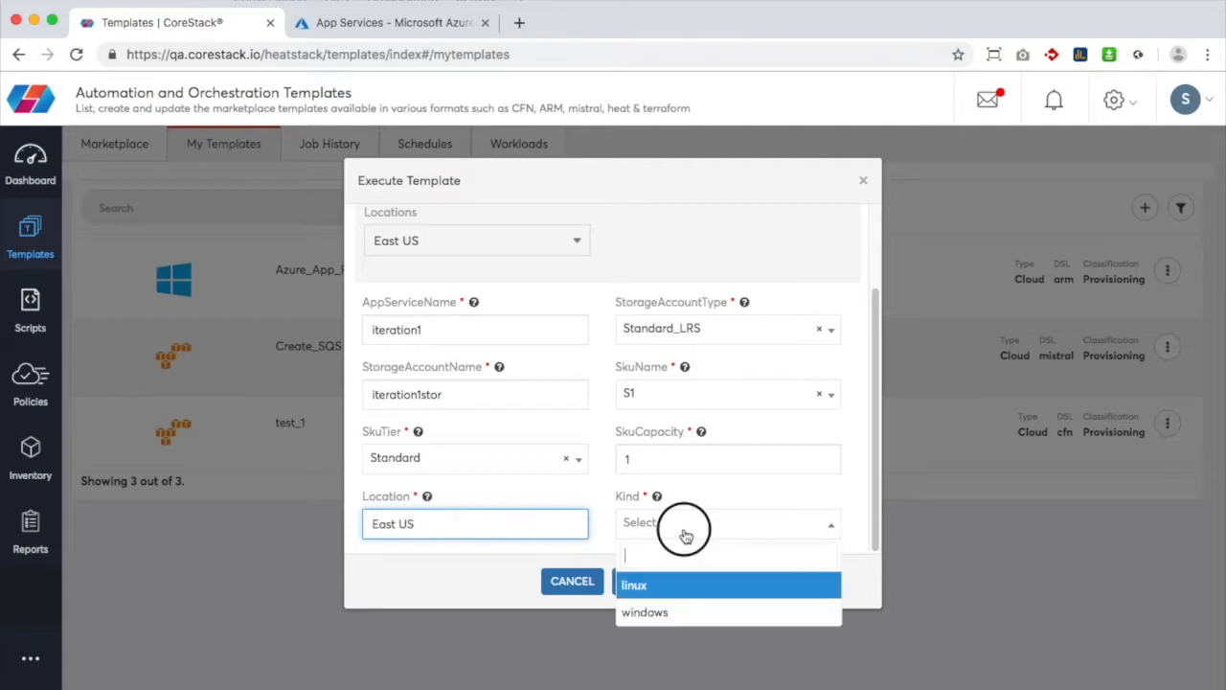
pyautogui.click(684, 584)
# Run the template, acknowledge the start message, and check the job's task progress
pyautogui.click(659, 583)
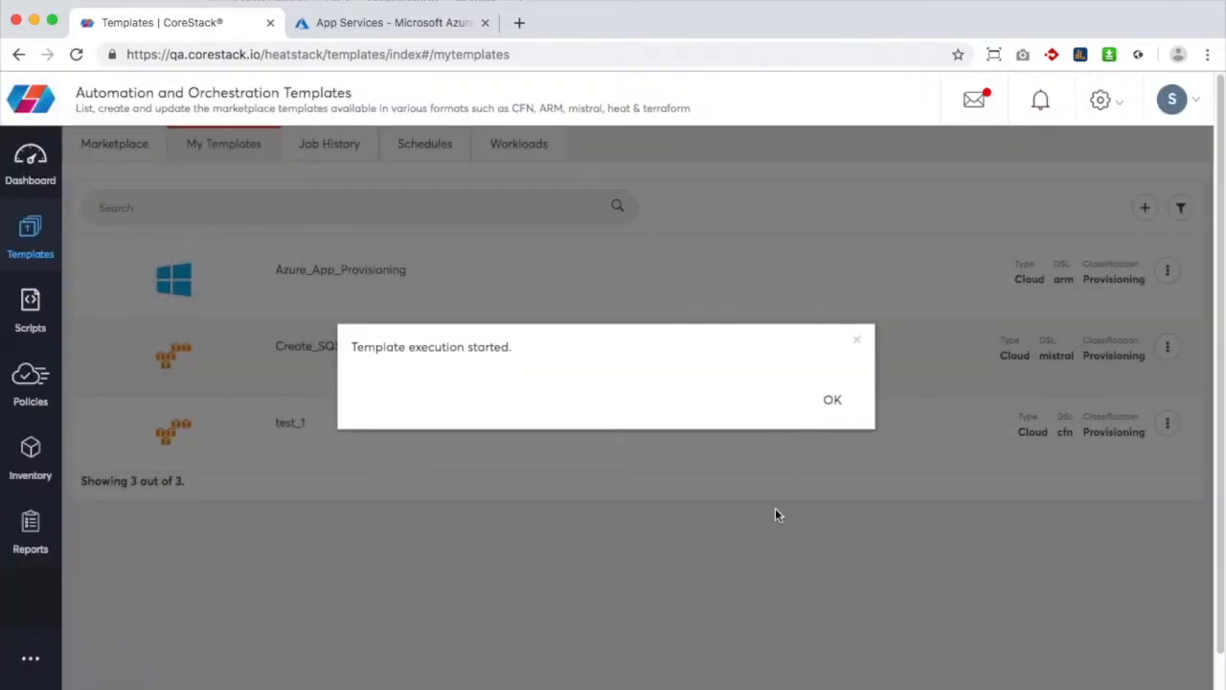
pyautogui.click(830, 403)
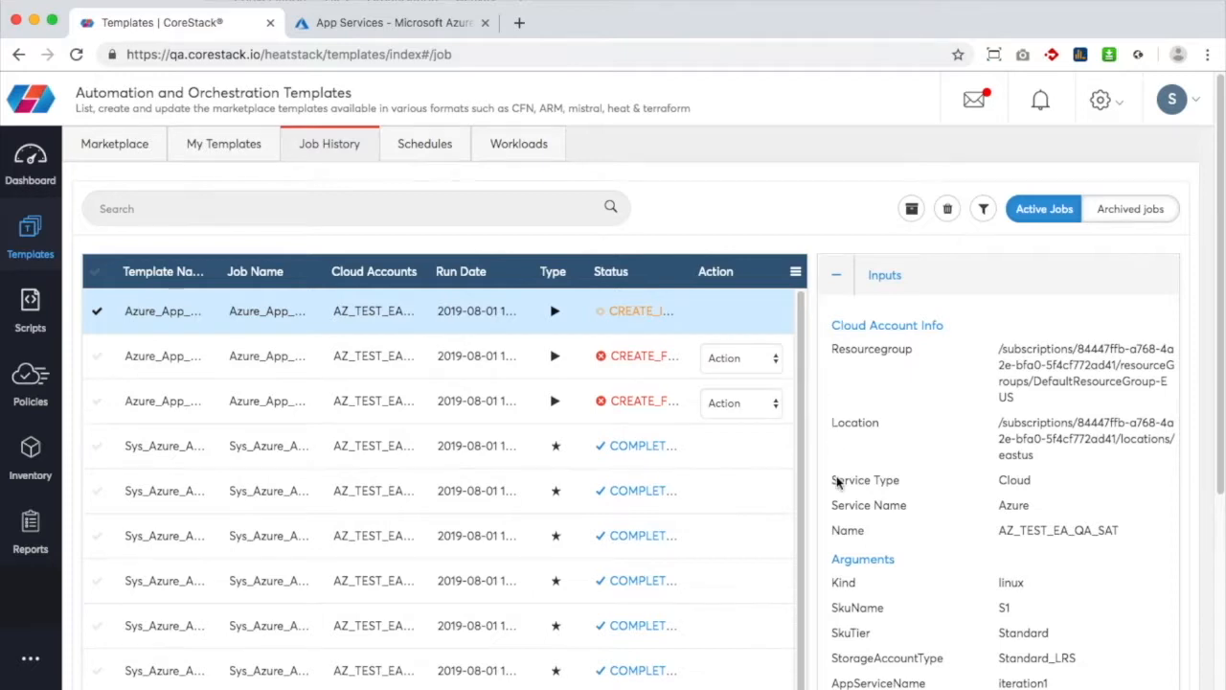
pyautogui.scroll(-3, 836, 479)
pyautogui.click(836, 535)
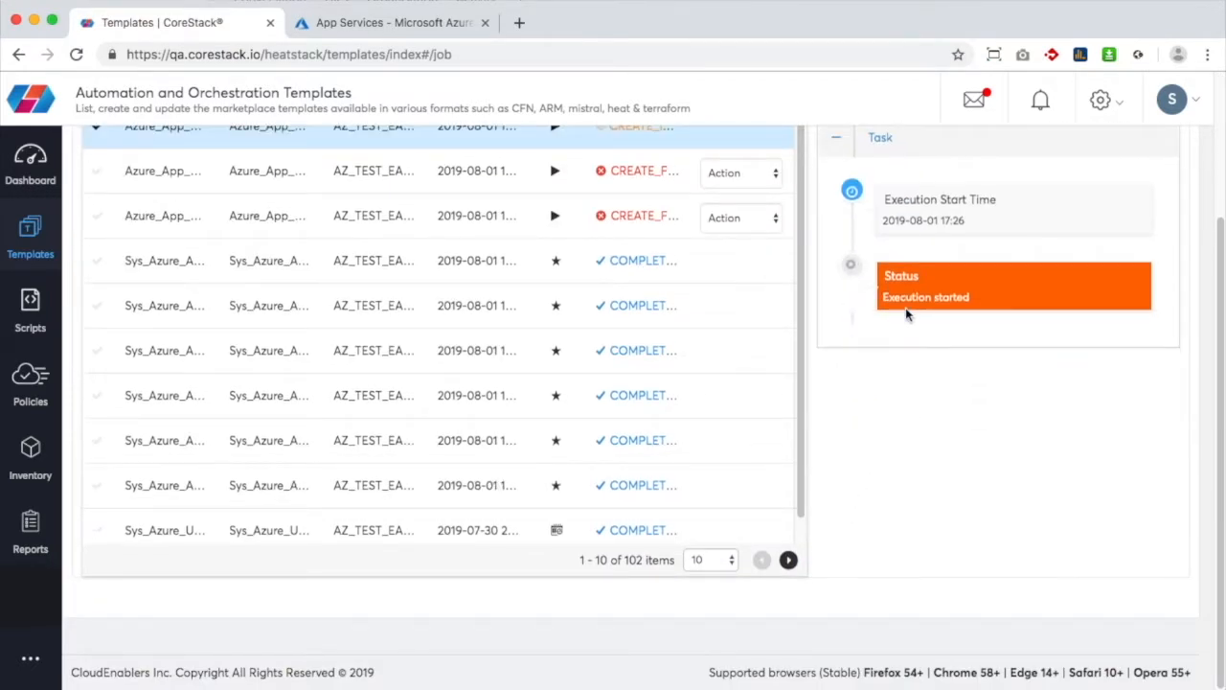
pyautogui.click(397, 21)
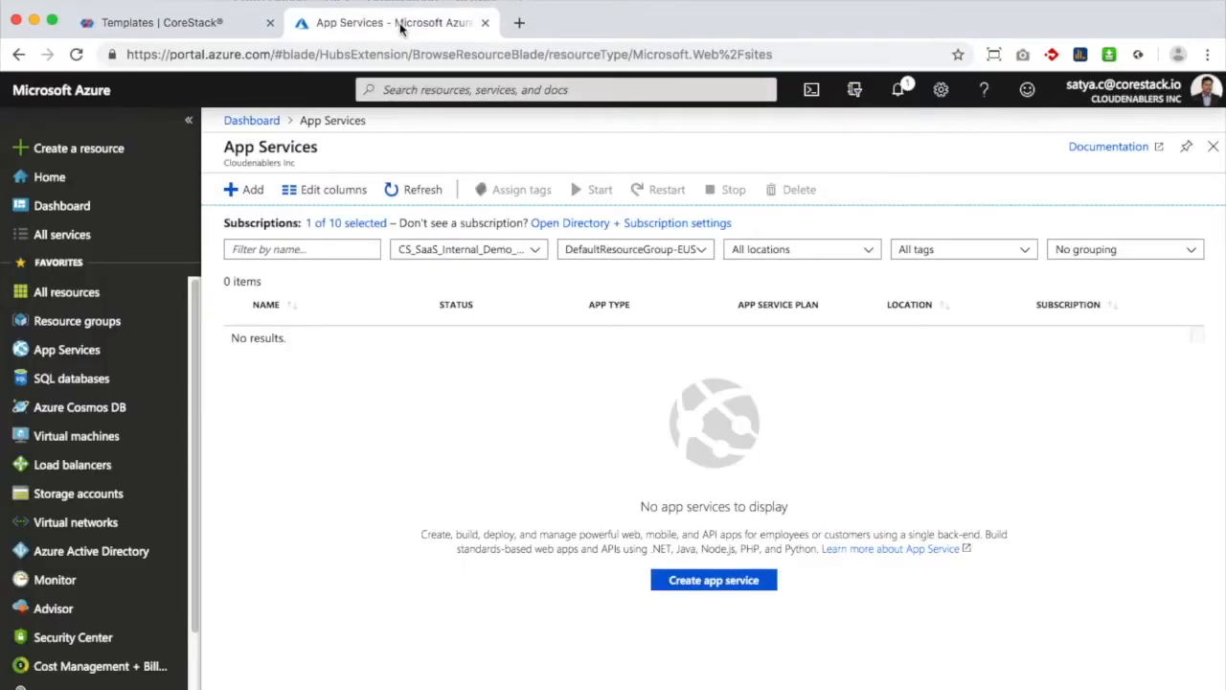
# Refresh App Services, open iteration1 on the S1 plan, and browse its website in a new tab
pyautogui.click(407, 191)
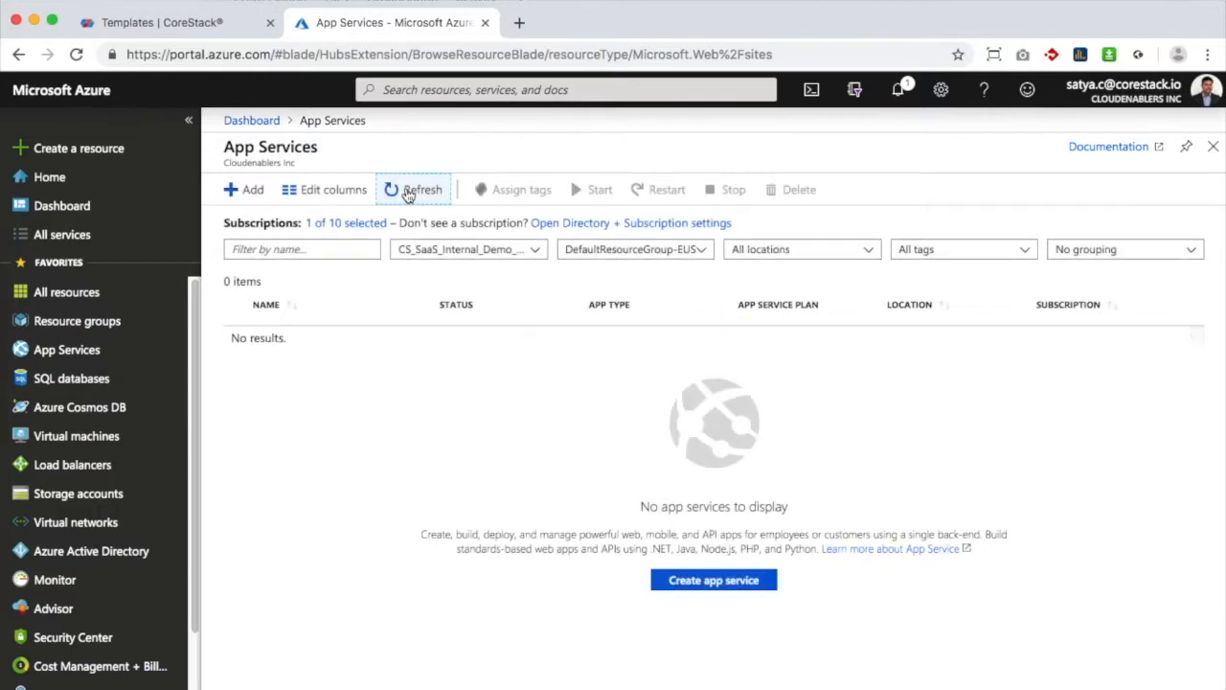
pyautogui.click(421, 189)
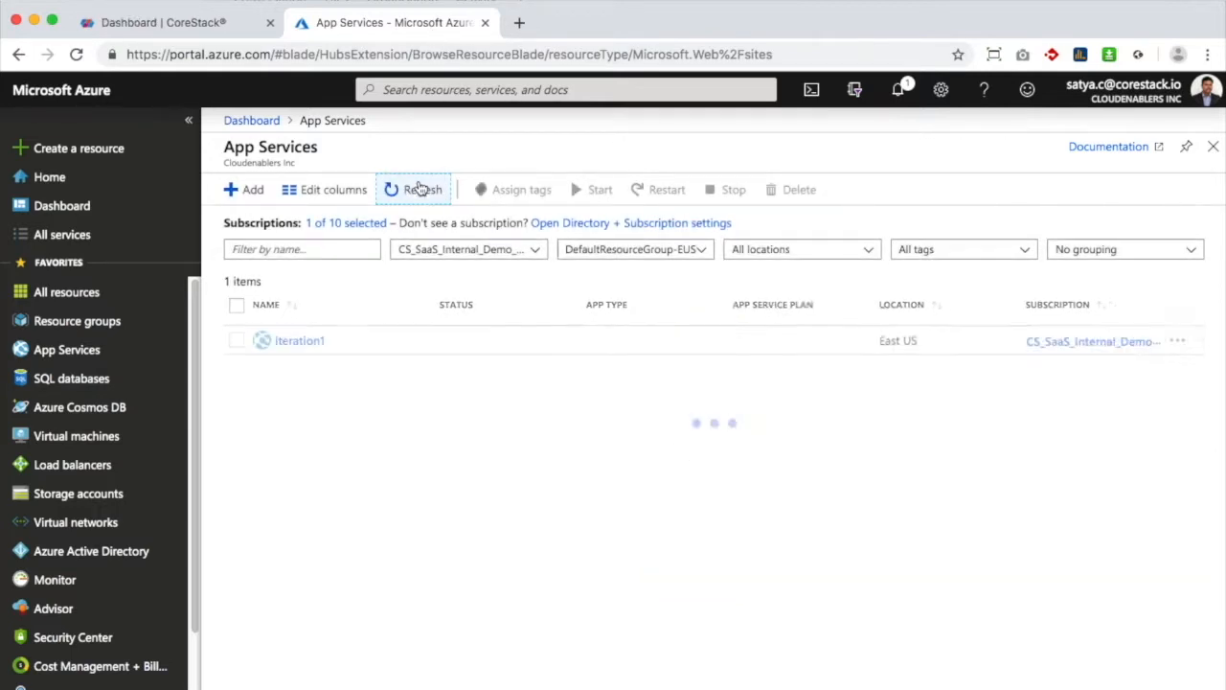
pyautogui.click(299, 341)
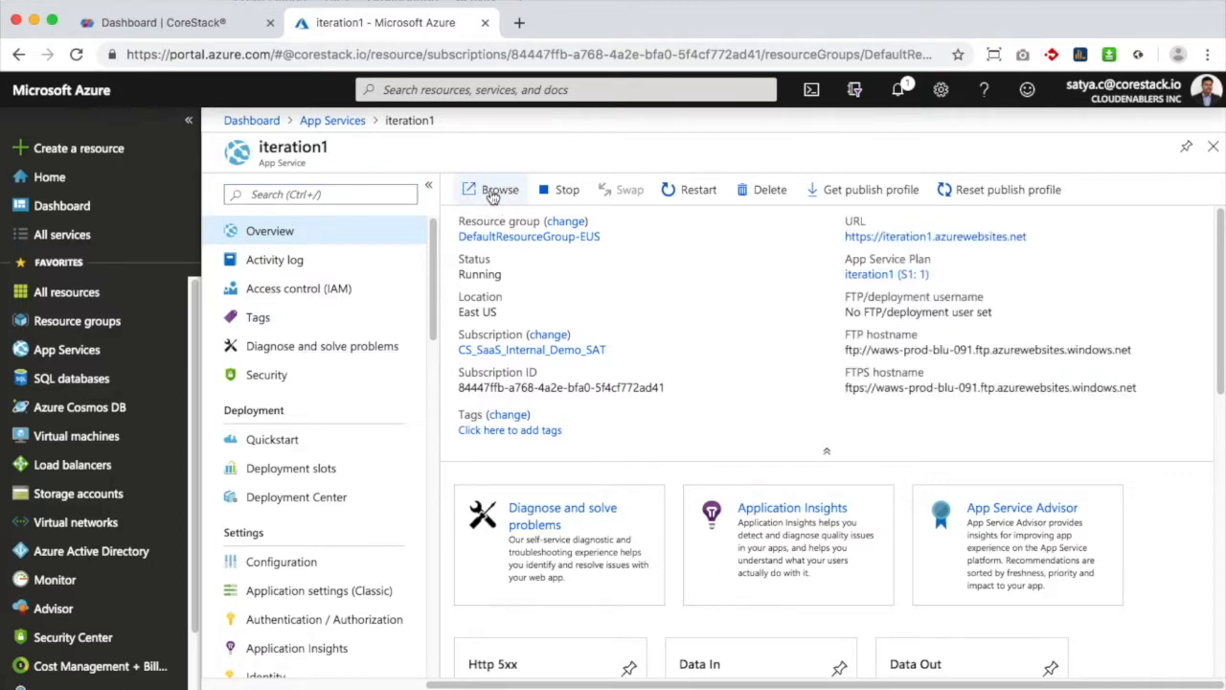
pyautogui.click(494, 195)
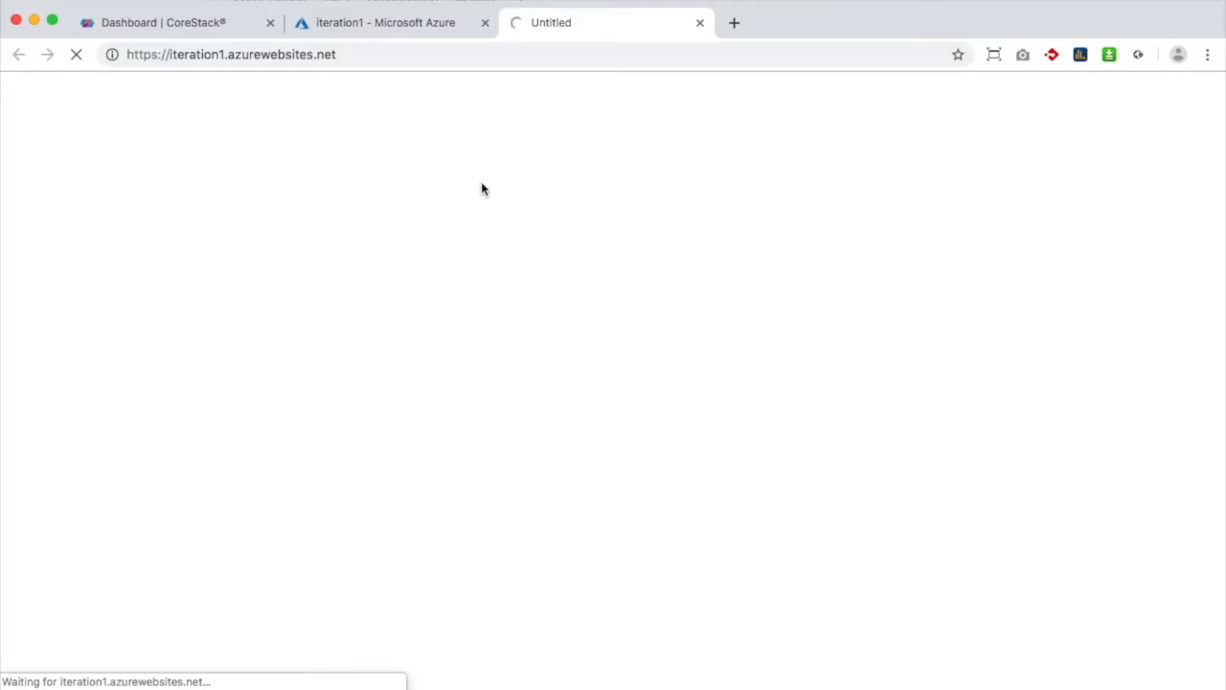
pyautogui.click(182, 28)
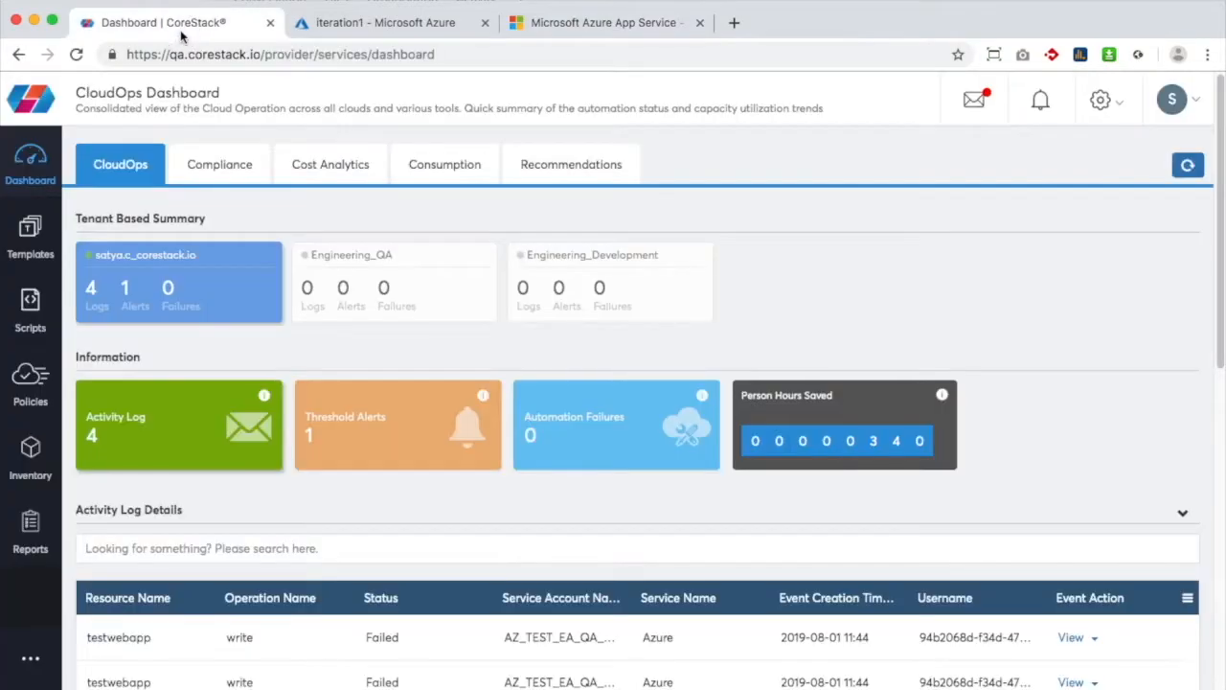
# Refresh the CloudOps dashboard to show 5 activity logs, including iteration1's Succeeded write
pyautogui.click(1186, 167)
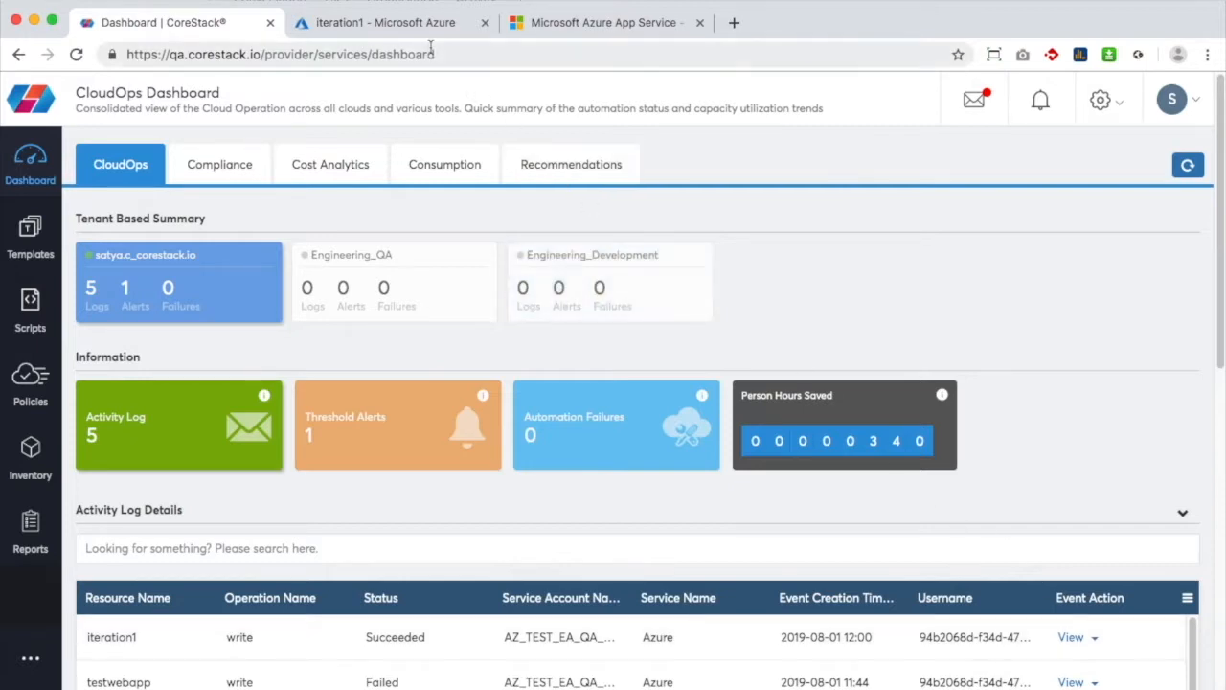
pyautogui.click(412, 22)
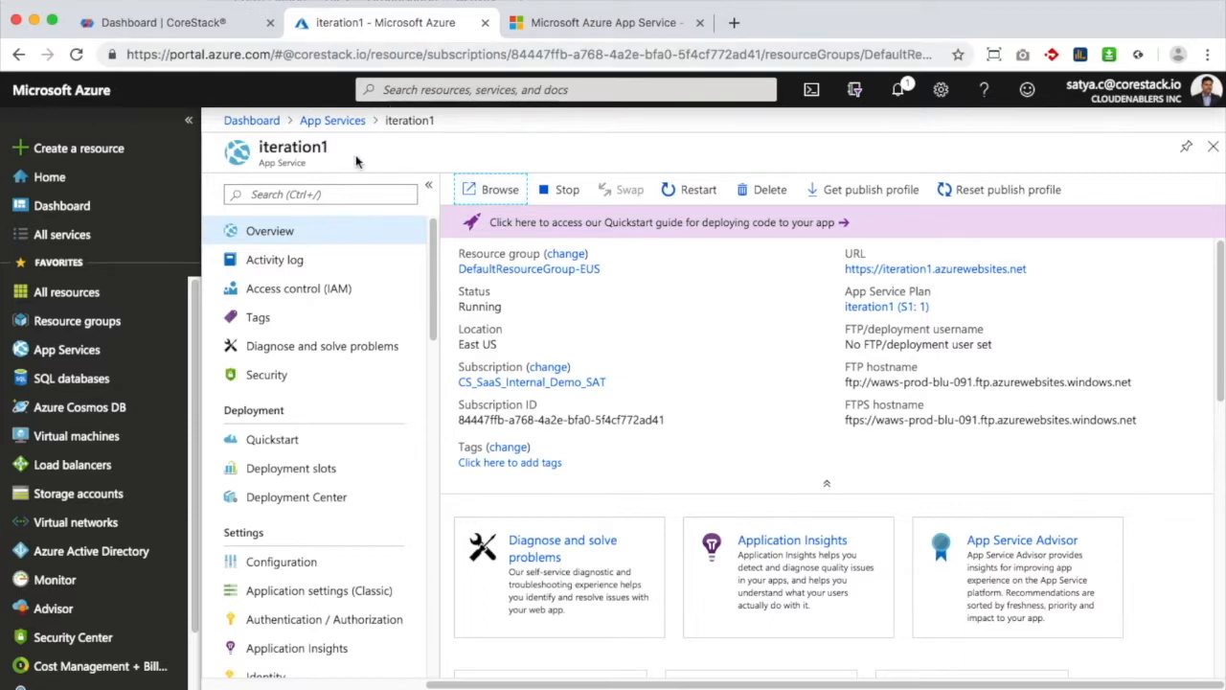
# Review iteration1's Http404 and Http5xx alert rules under Monitor > Alerts > Manage alert rules
pyautogui.click(92, 578)
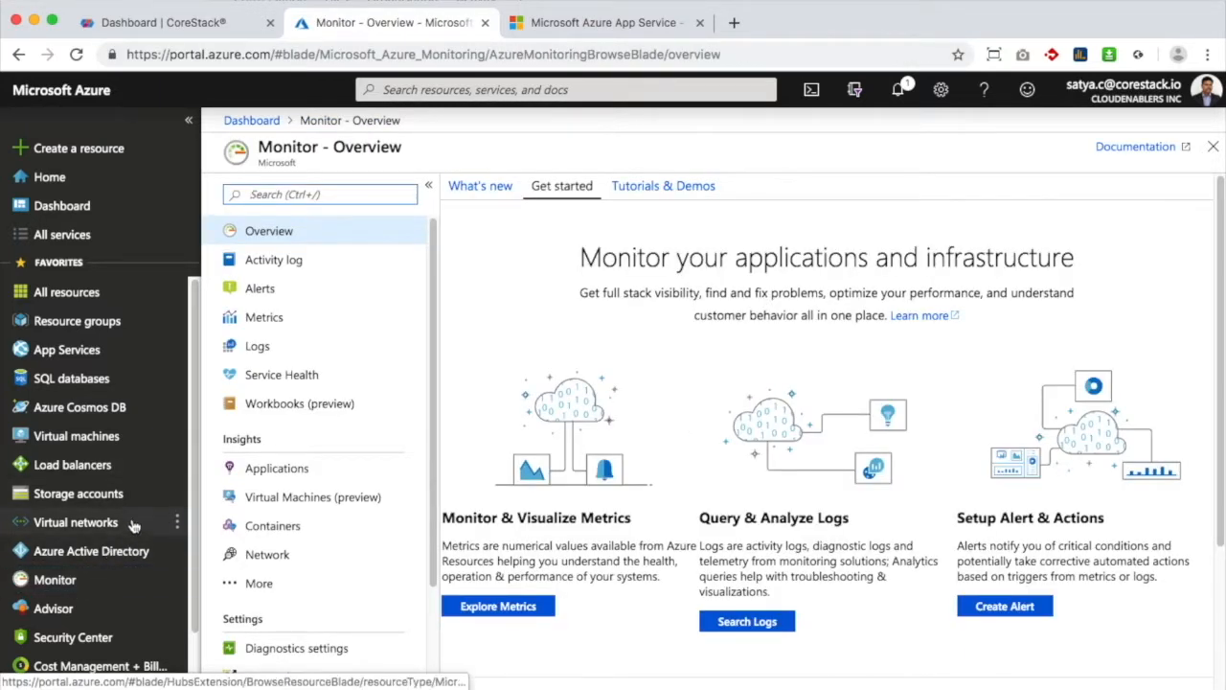
pyautogui.click(276, 299)
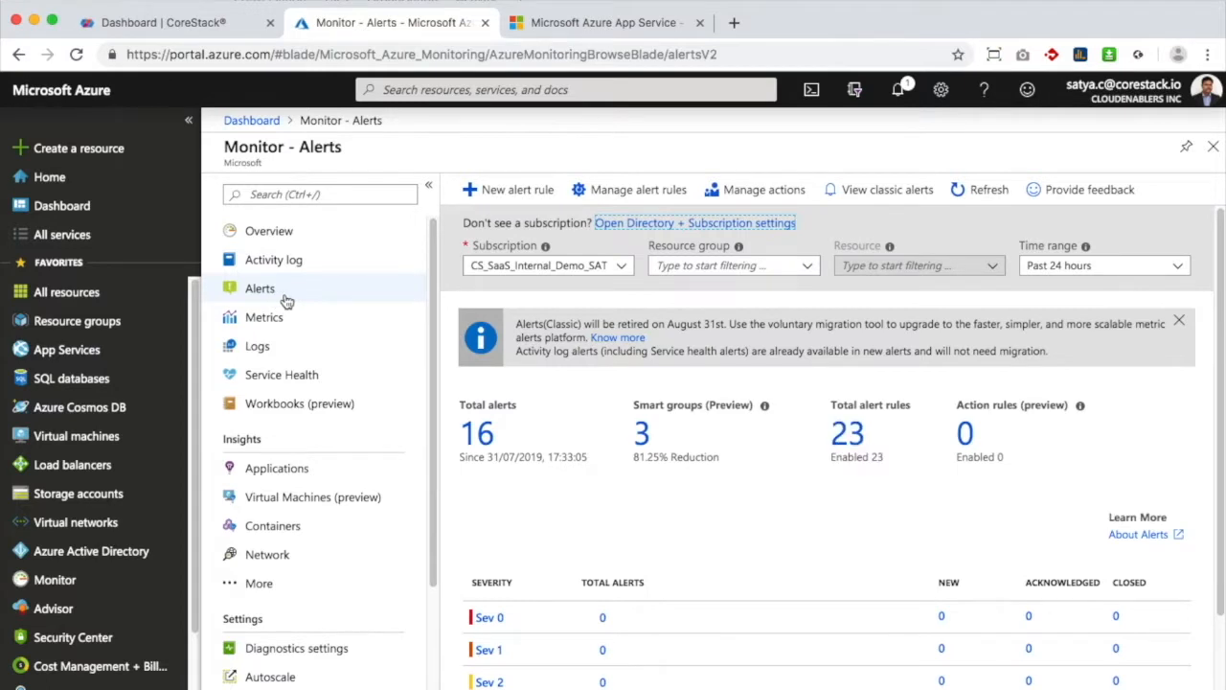
pyautogui.click(628, 189)
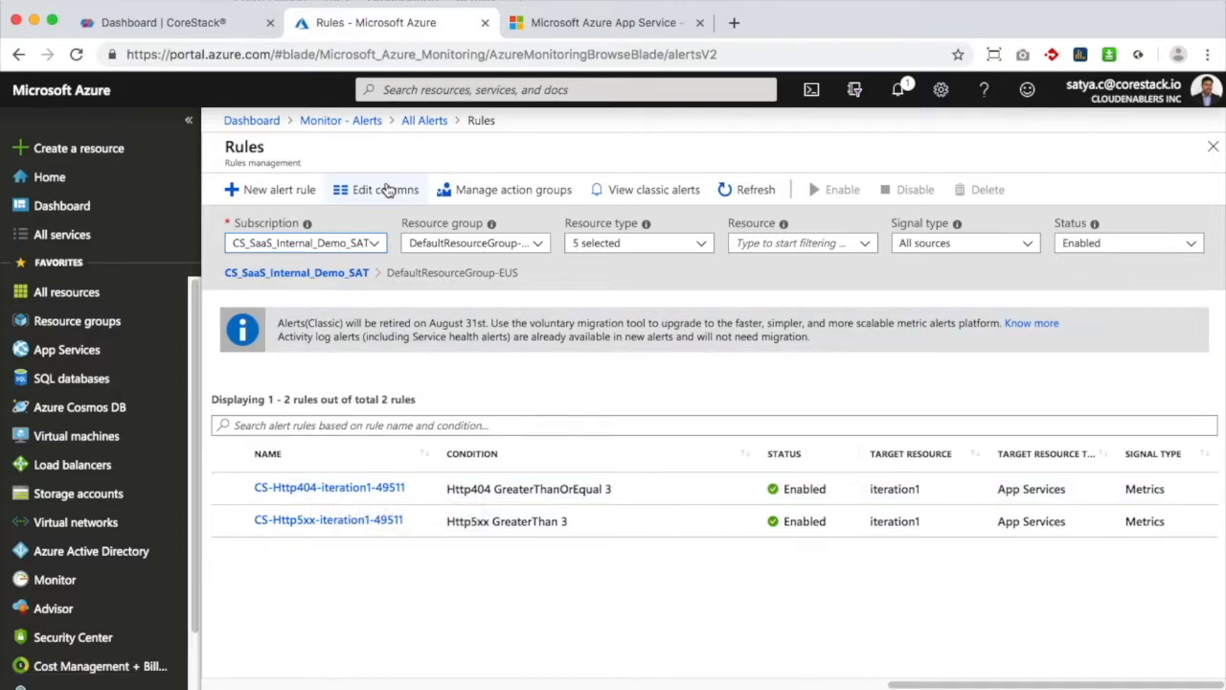
pyautogui.click(548, 27)
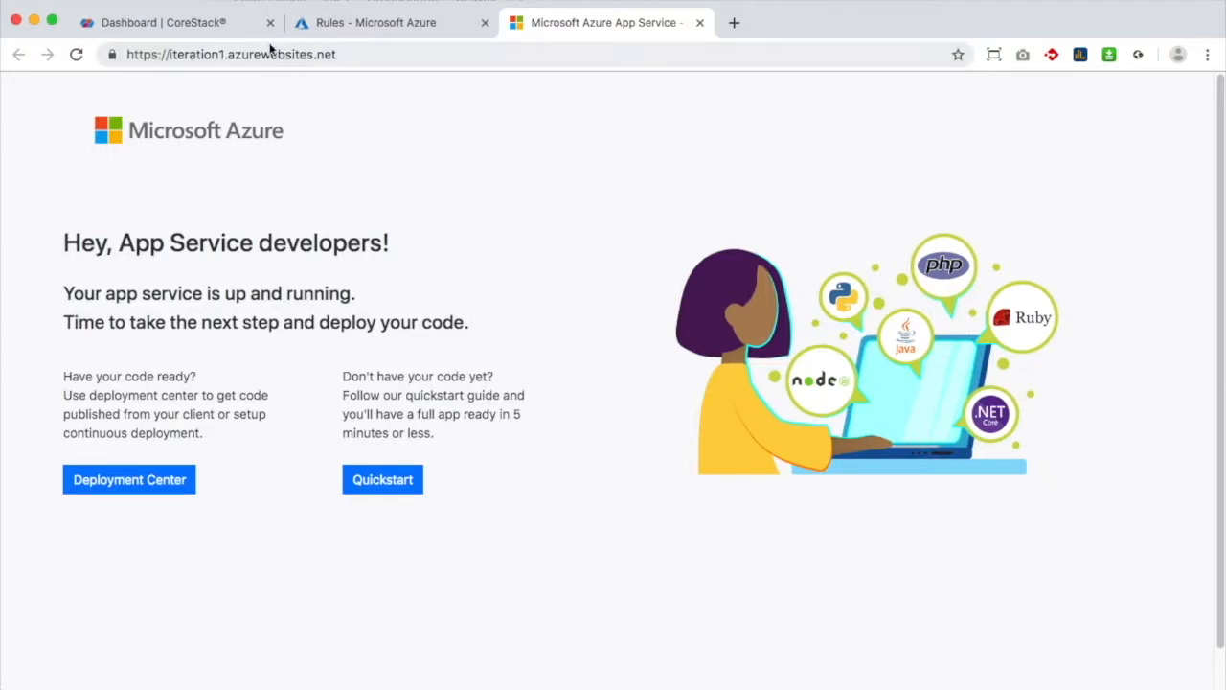
# Reload iteration1.azurewebsites.net about nine times to raise its request count
pyautogui.click(76, 55)
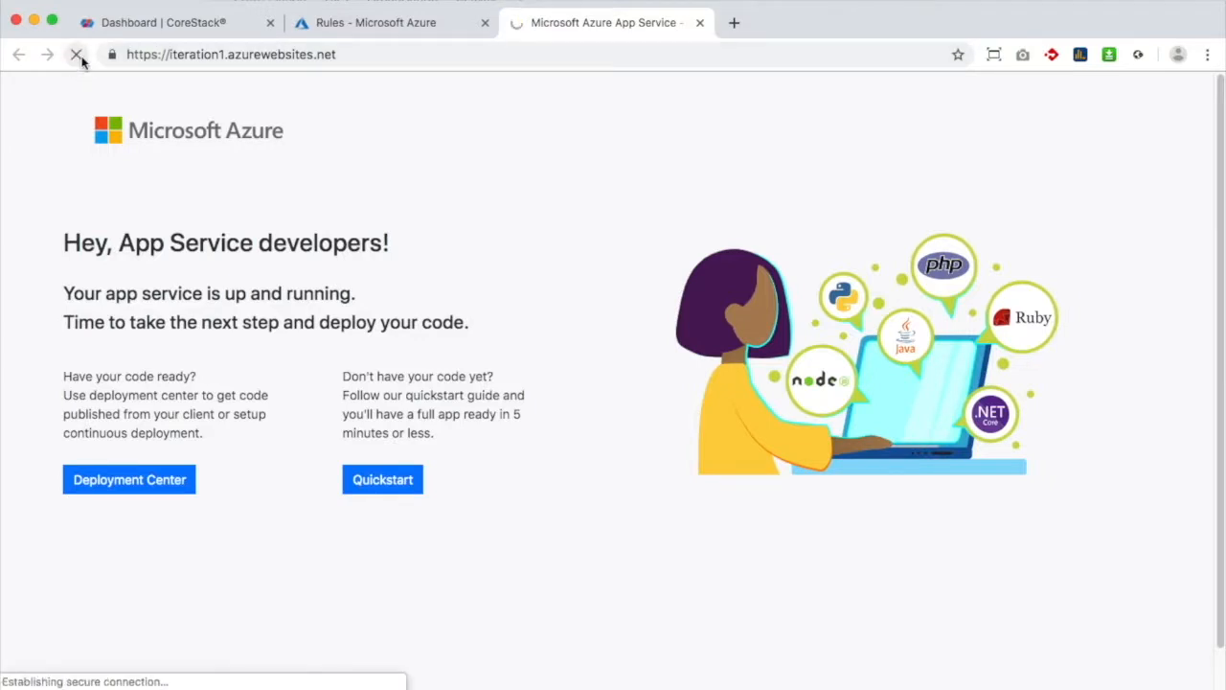
pyautogui.click(76, 54)
pyautogui.click(82, 59)
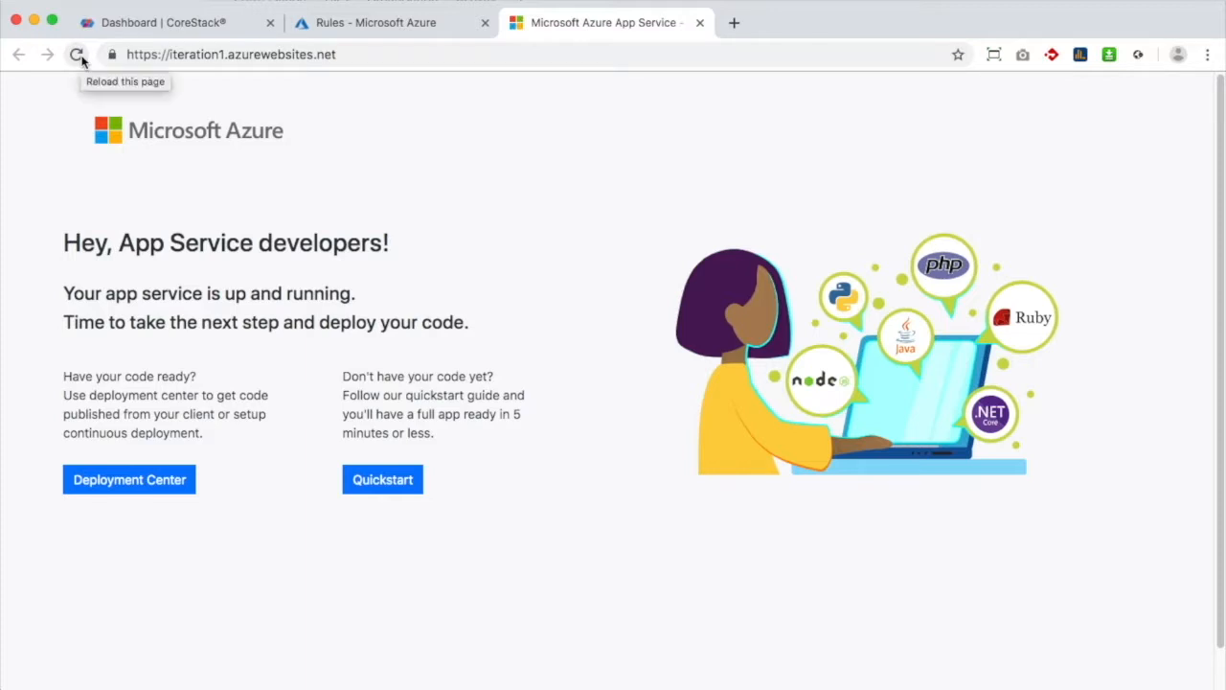
pyautogui.click(83, 60)
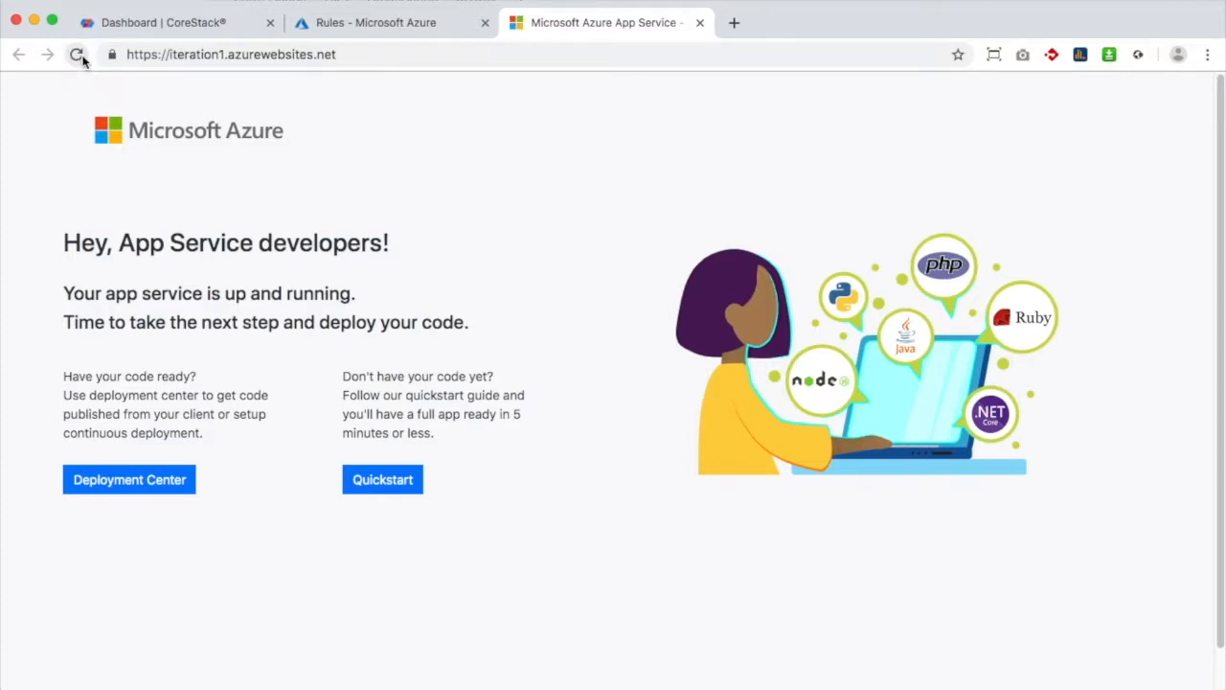
pyautogui.click(82, 60)
pyautogui.click(83, 61)
pyautogui.click(83, 60)
pyautogui.press('super+r')
pyautogui.click(78, 56)
pyautogui.click(163, 32)
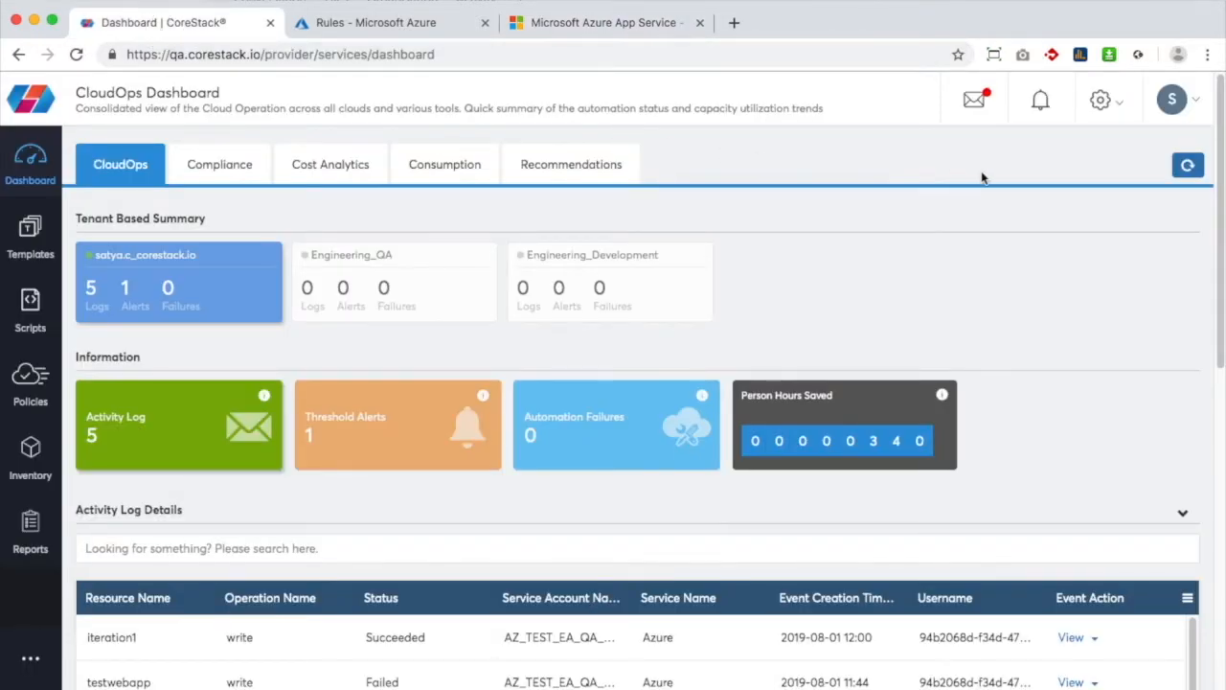
# Refresh the dashboard and inspect the iteration1 Requests alert's event status (14 over threshold 5)
pyautogui.click(1181, 168)
pyautogui.click(328, 437)
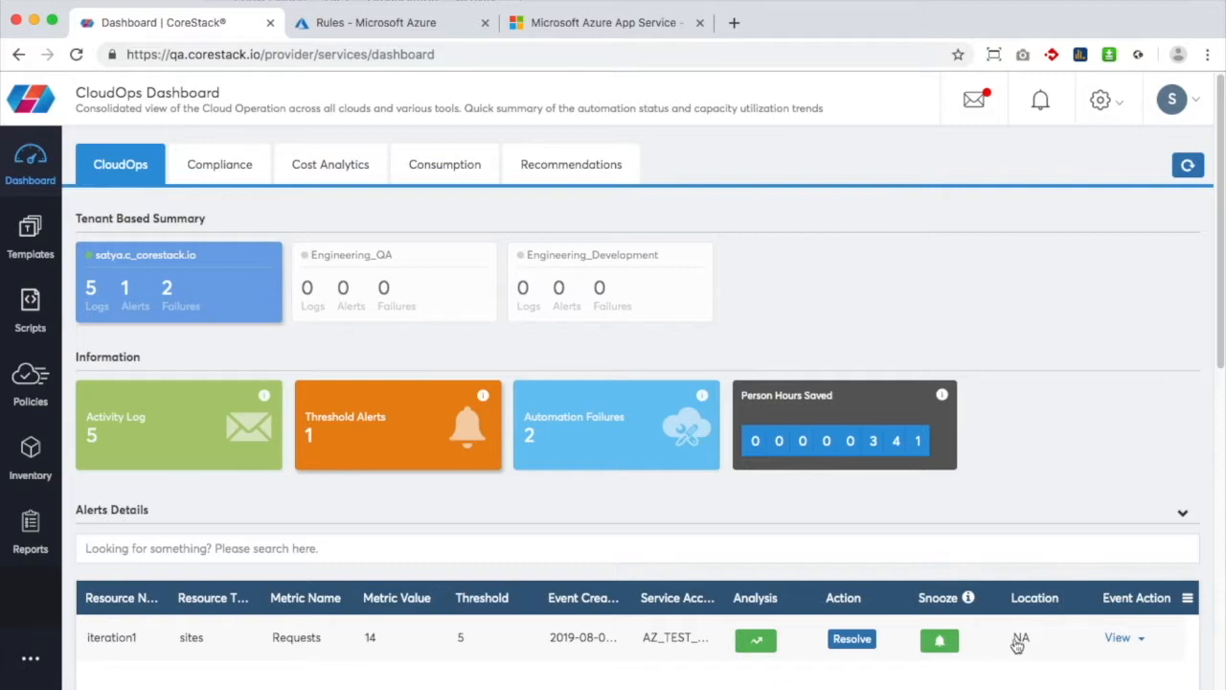
pyautogui.click(1118, 639)
pyautogui.scroll(-3, 1118, 644)
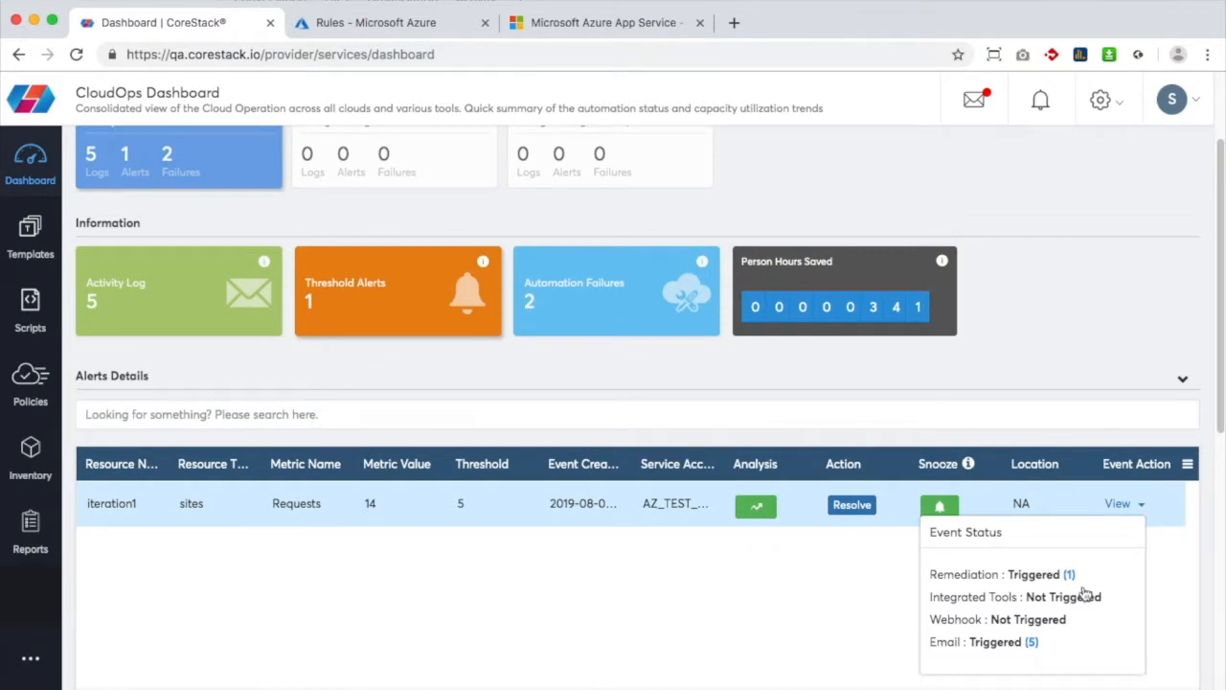
pyautogui.moveTo(1073, 581)
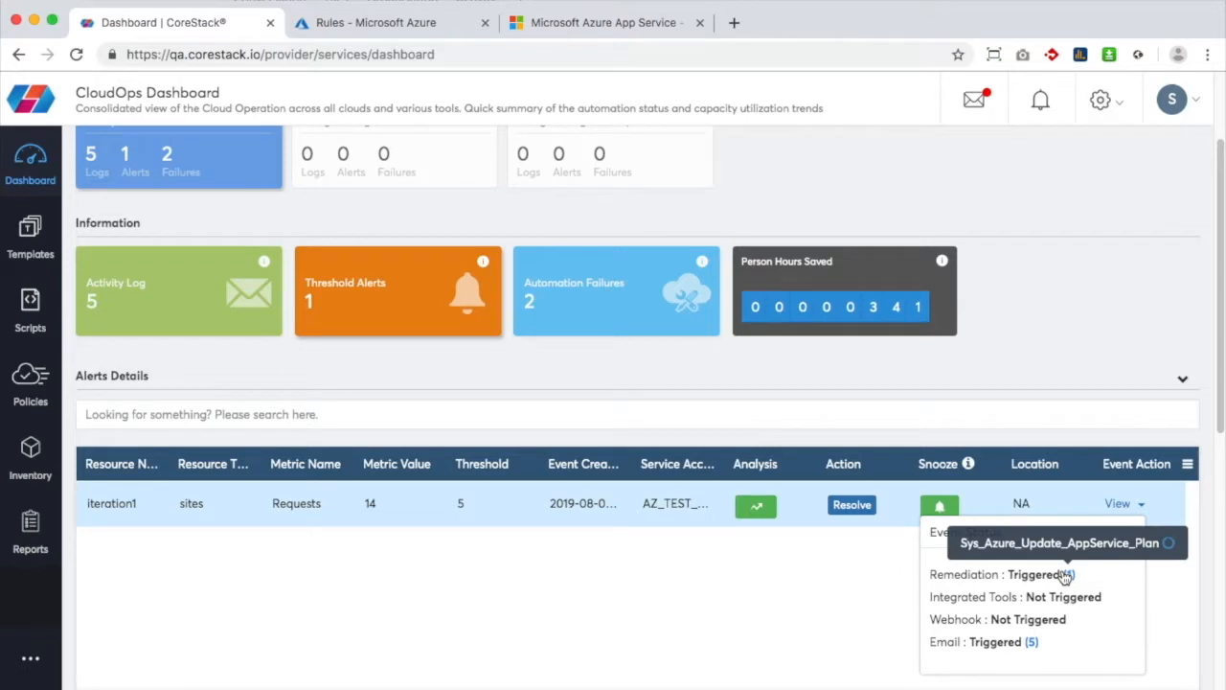
pyautogui.moveTo(1035, 644)
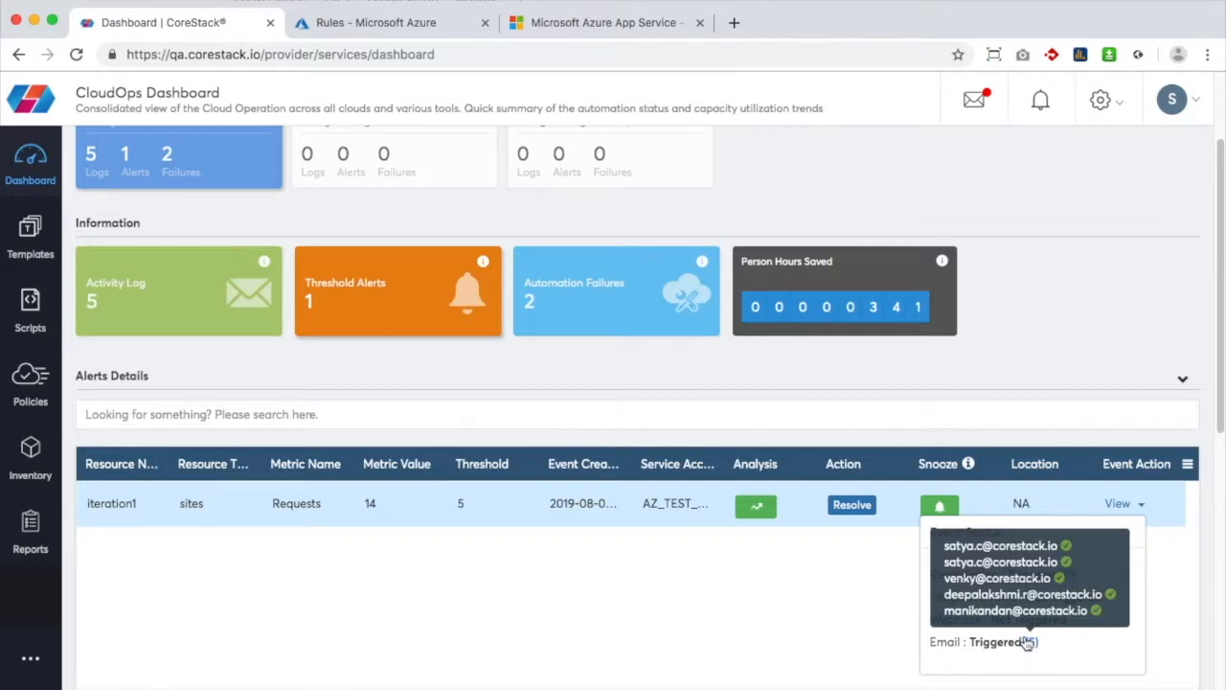
pyautogui.click(39, 252)
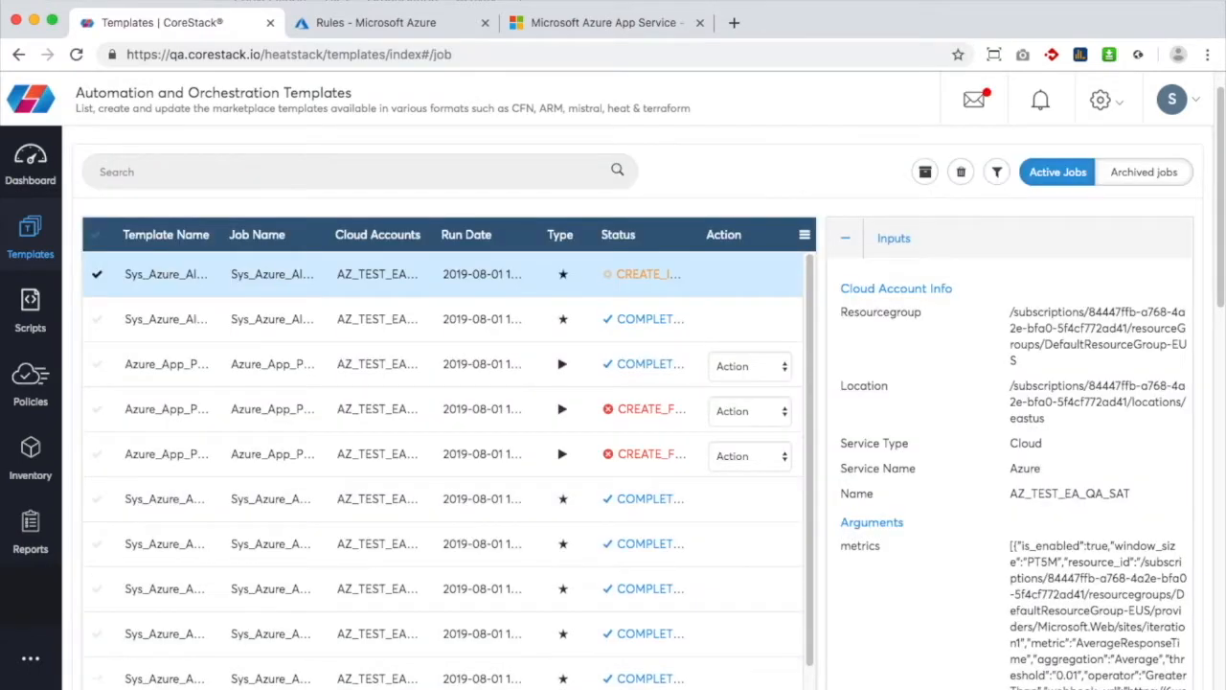
pyautogui.click(213, 684)
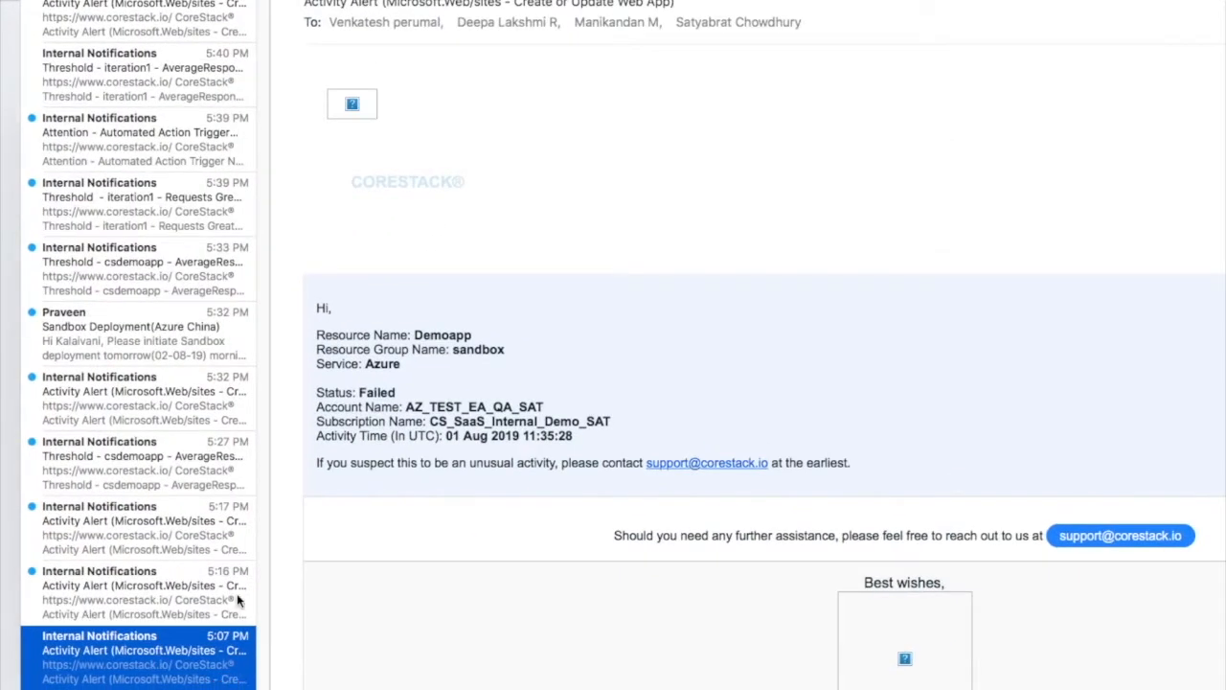
pyautogui.click(177, 151)
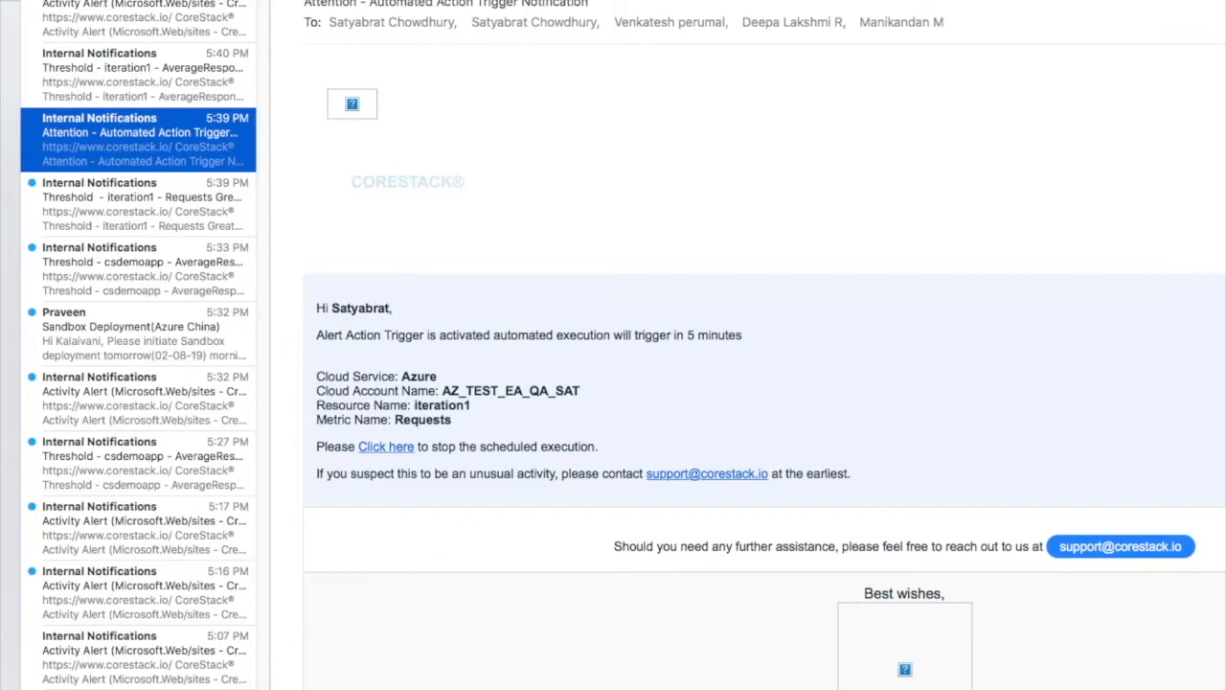
pyautogui.click(102, 689)
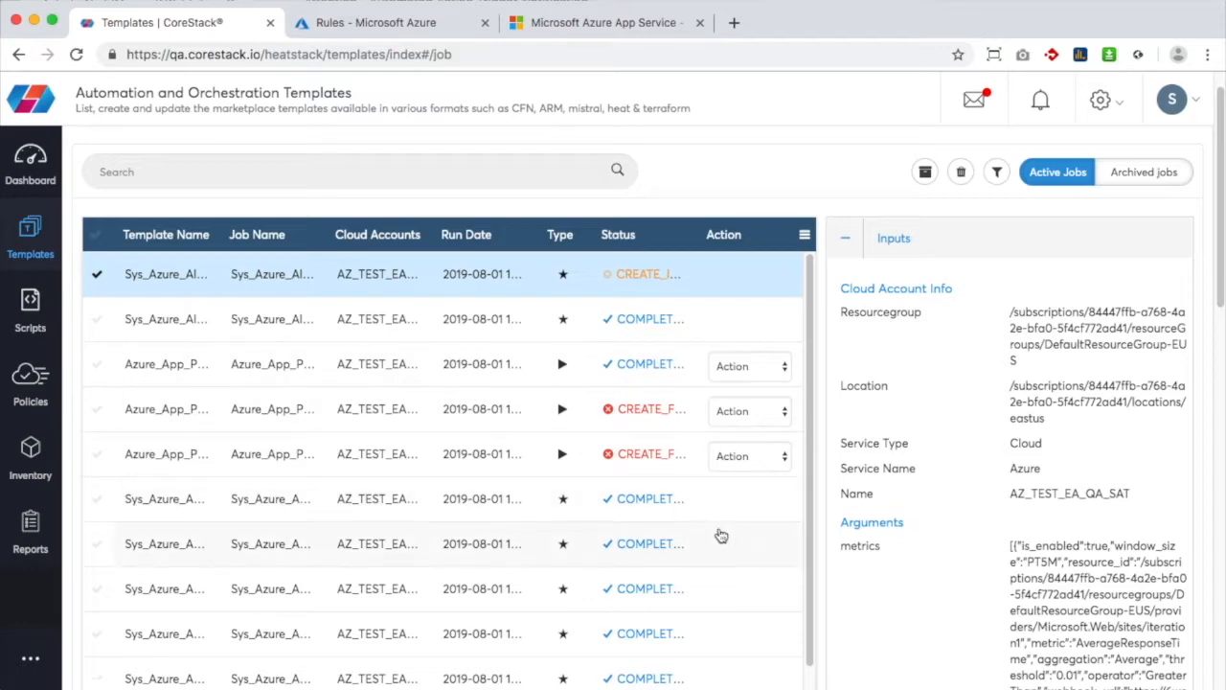
# Check the top job's Task timeline, then reload Job History so the iteration1 plan-update job appears
pyautogui.scroll(-10, 865, 522)
pyautogui.scroll(-10, 865, 522)
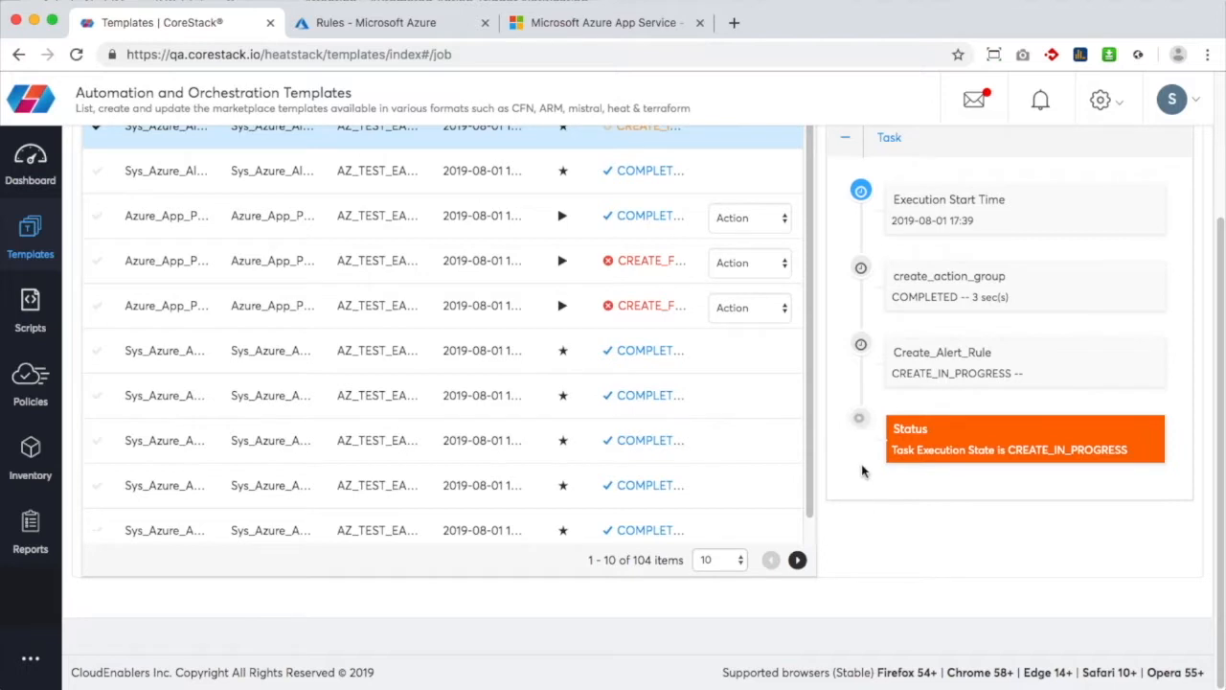
pyautogui.scroll(1, 772, 418)
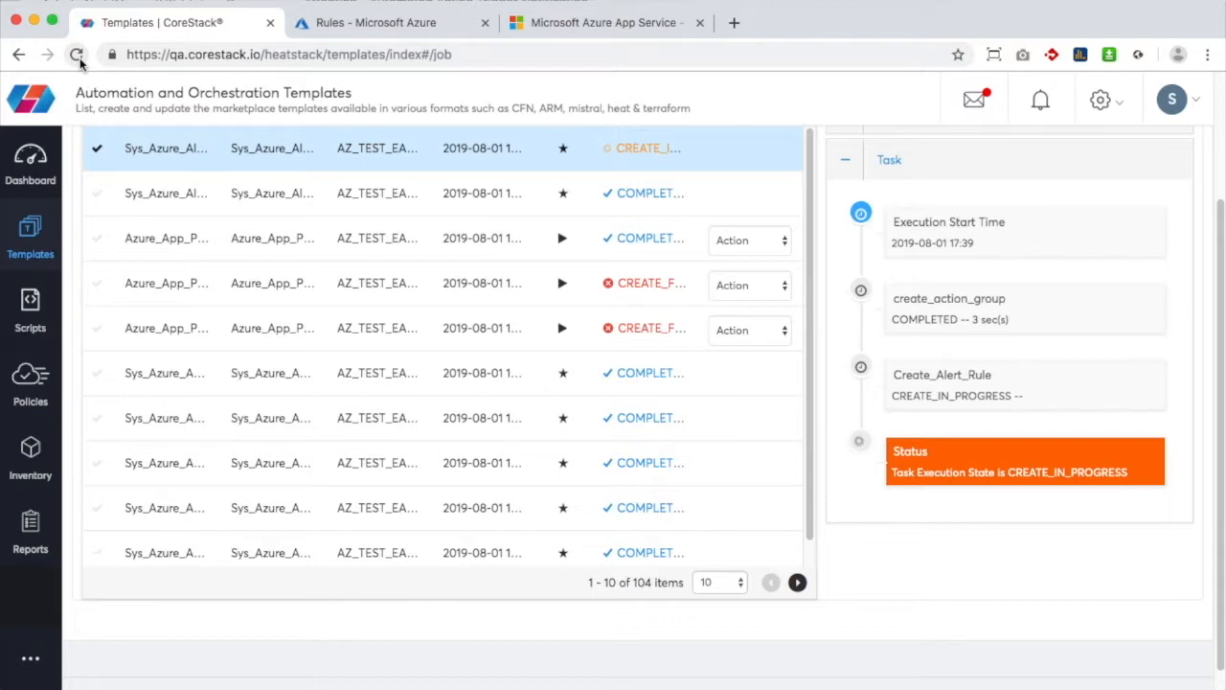
pyautogui.click(80, 58)
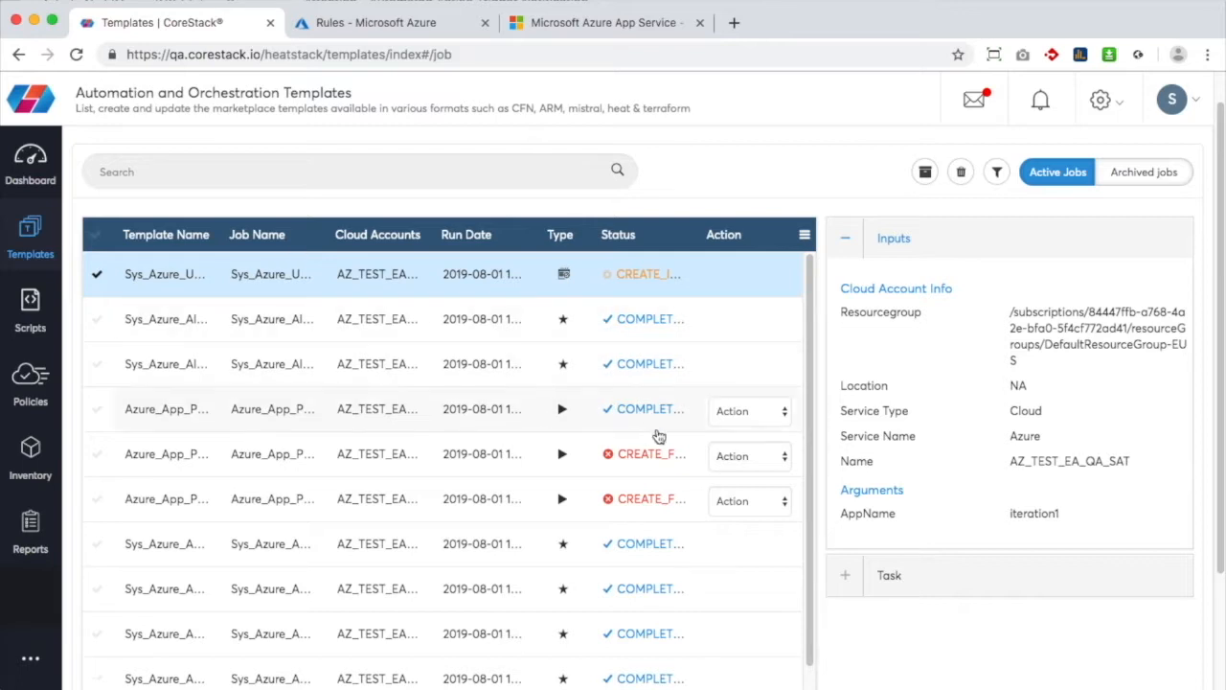
# Expand the running job's task steps and reload the page to refresh its status
pyautogui.click(831, 575)
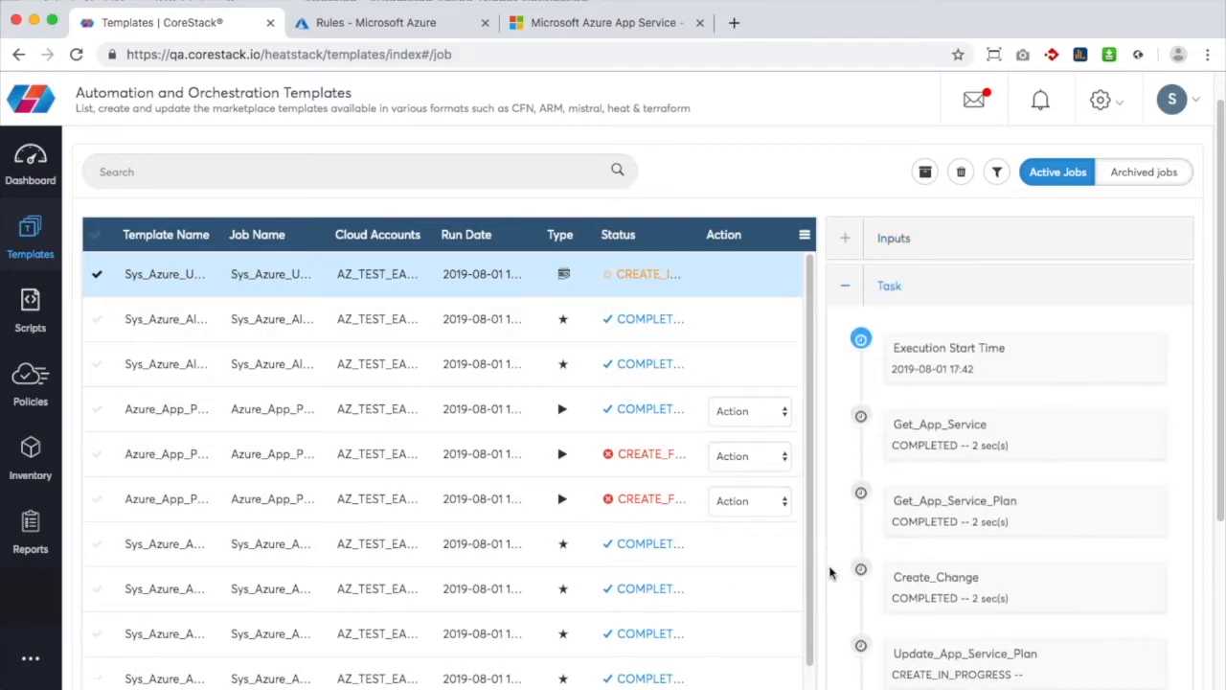
pyautogui.scroll(1, 909, 565)
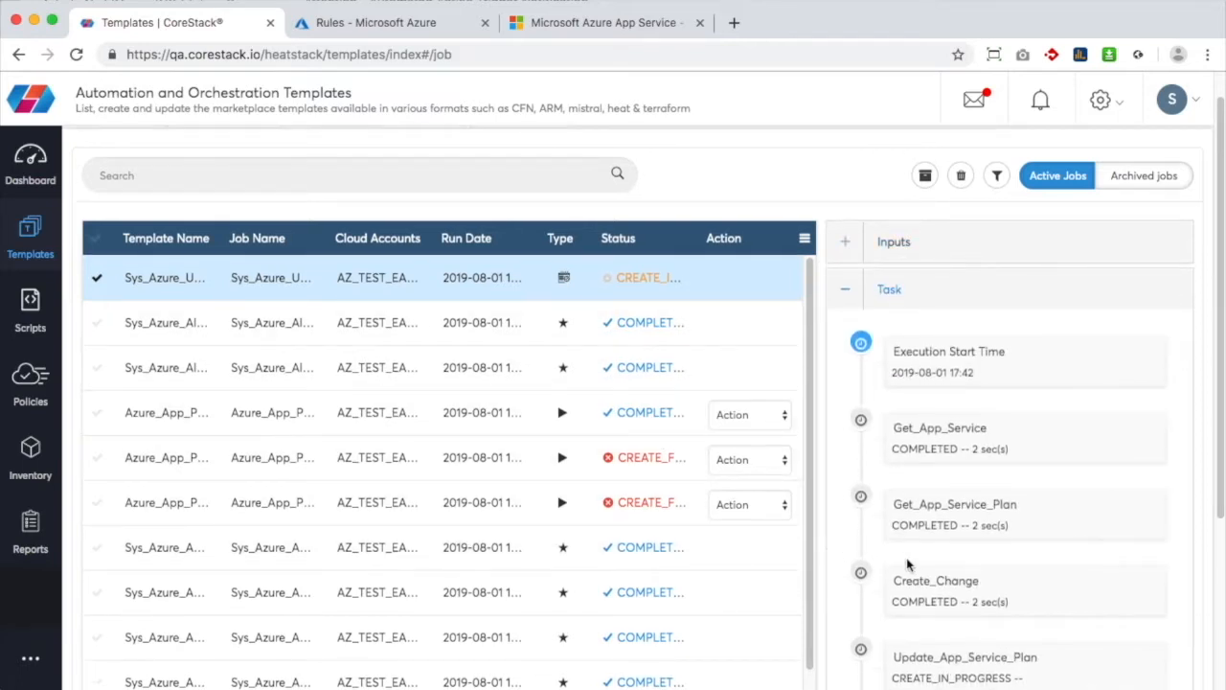
pyautogui.scroll(-1, 908, 565)
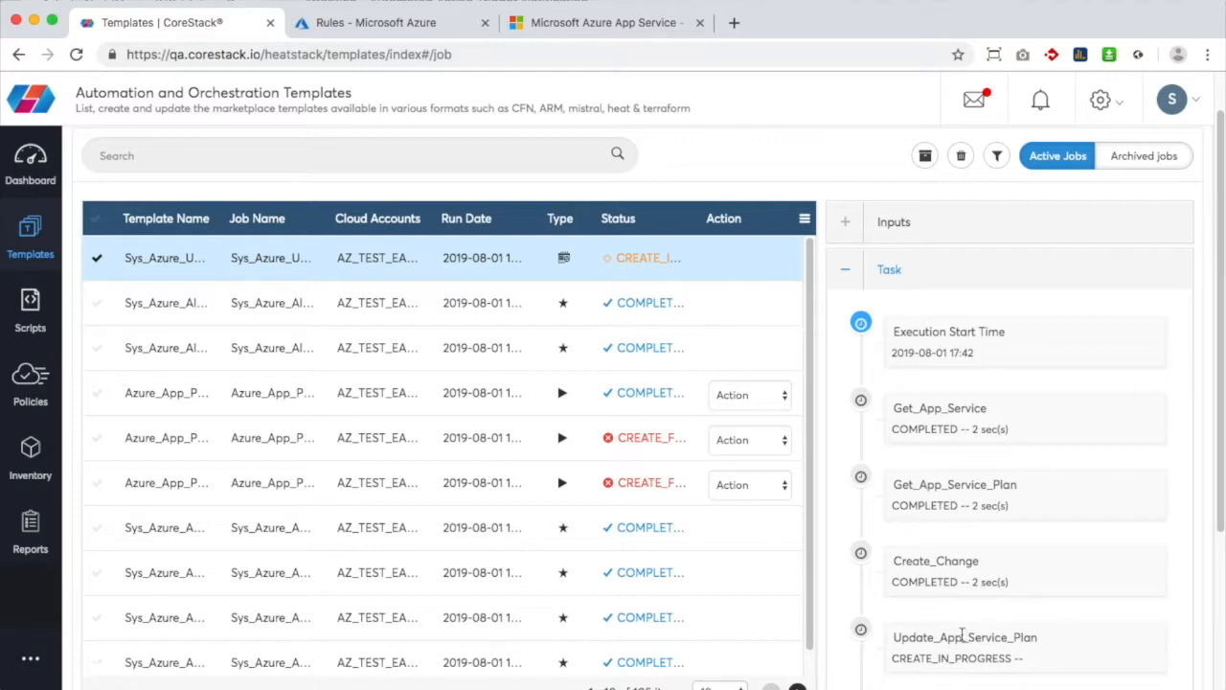
pyautogui.click(77, 56)
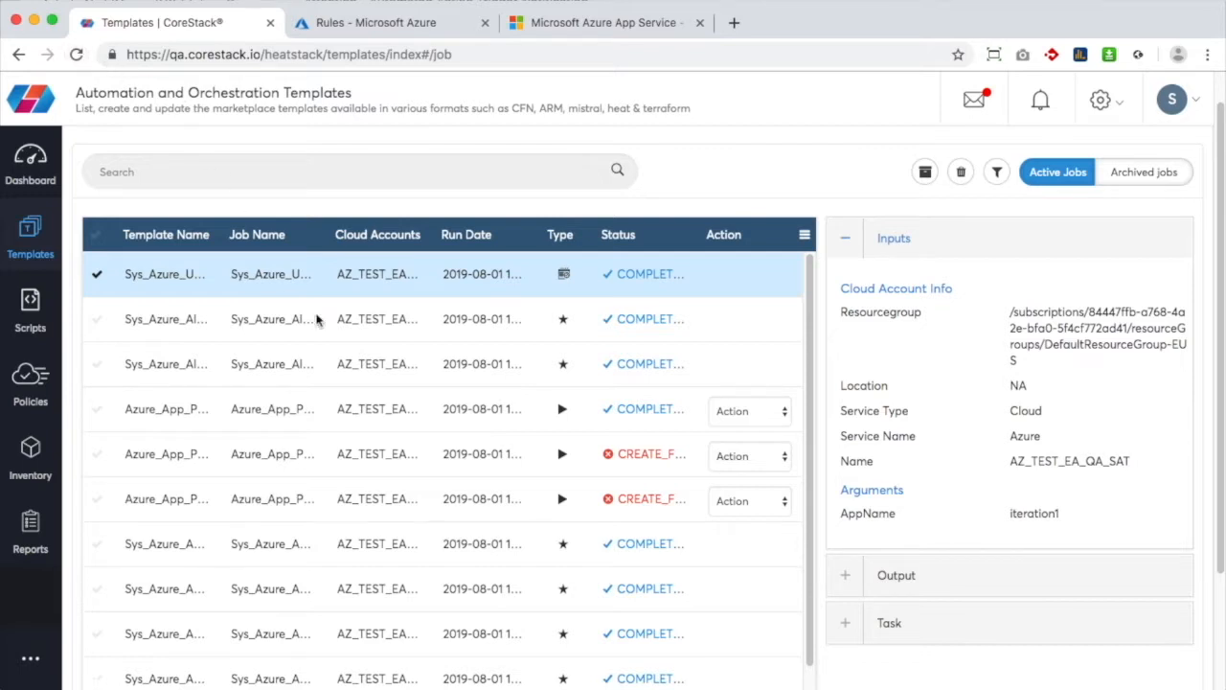
# Confirm the job's tasks show COMPLETED and expand its Output details
pyautogui.click(850, 636)
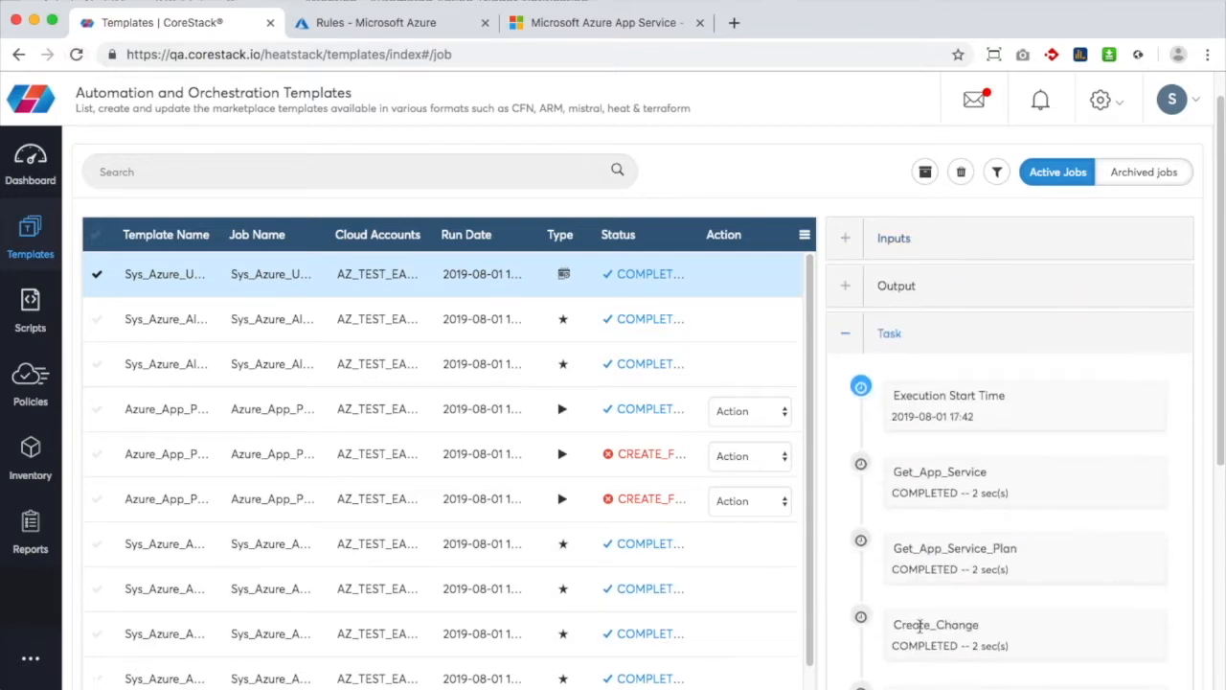
pyautogui.scroll(-5, 910, 627)
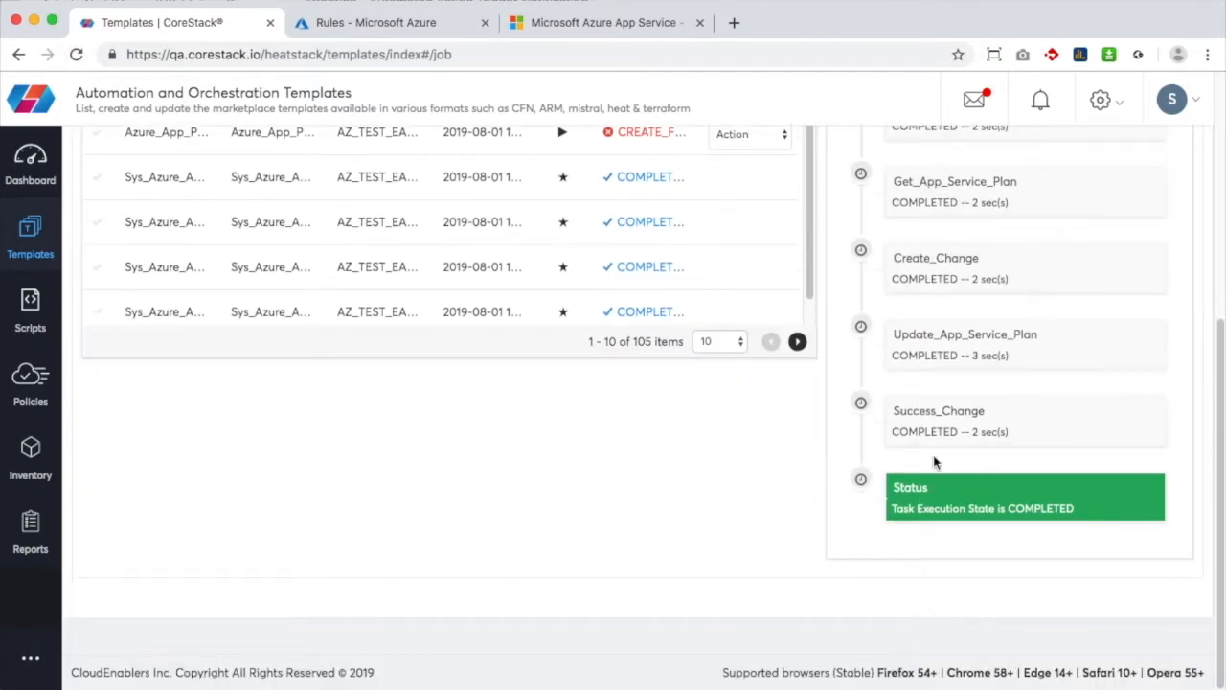
pyautogui.scroll(5, 948, 452)
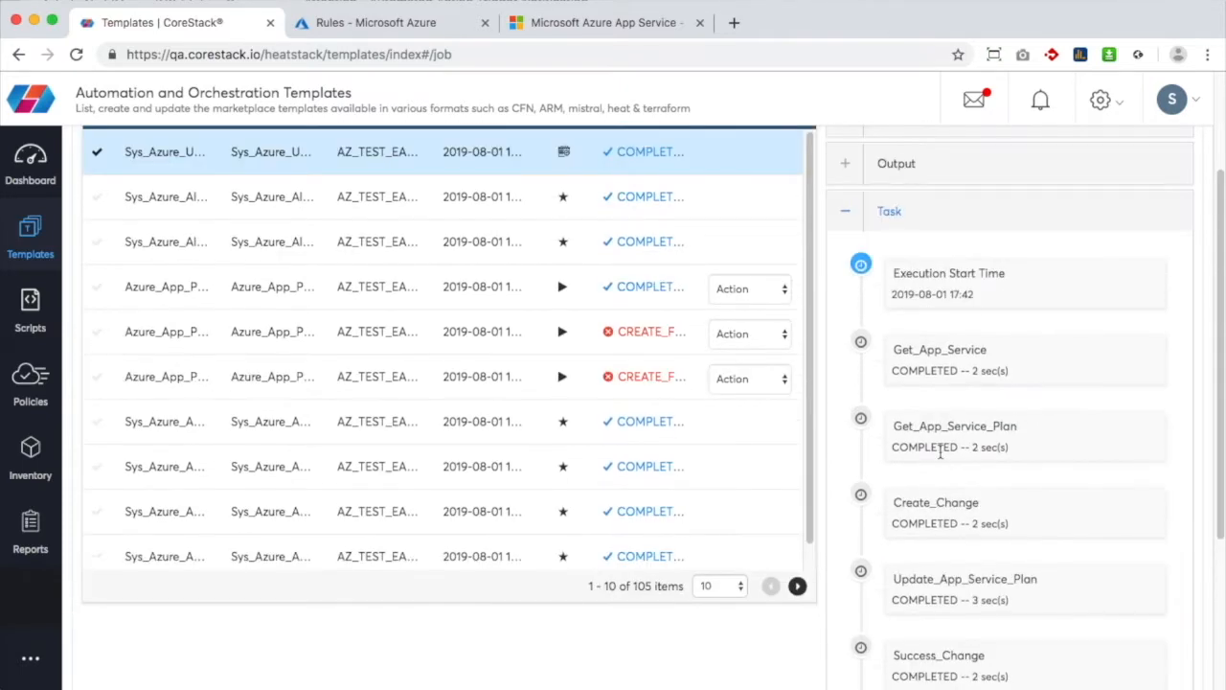
pyautogui.click(850, 176)
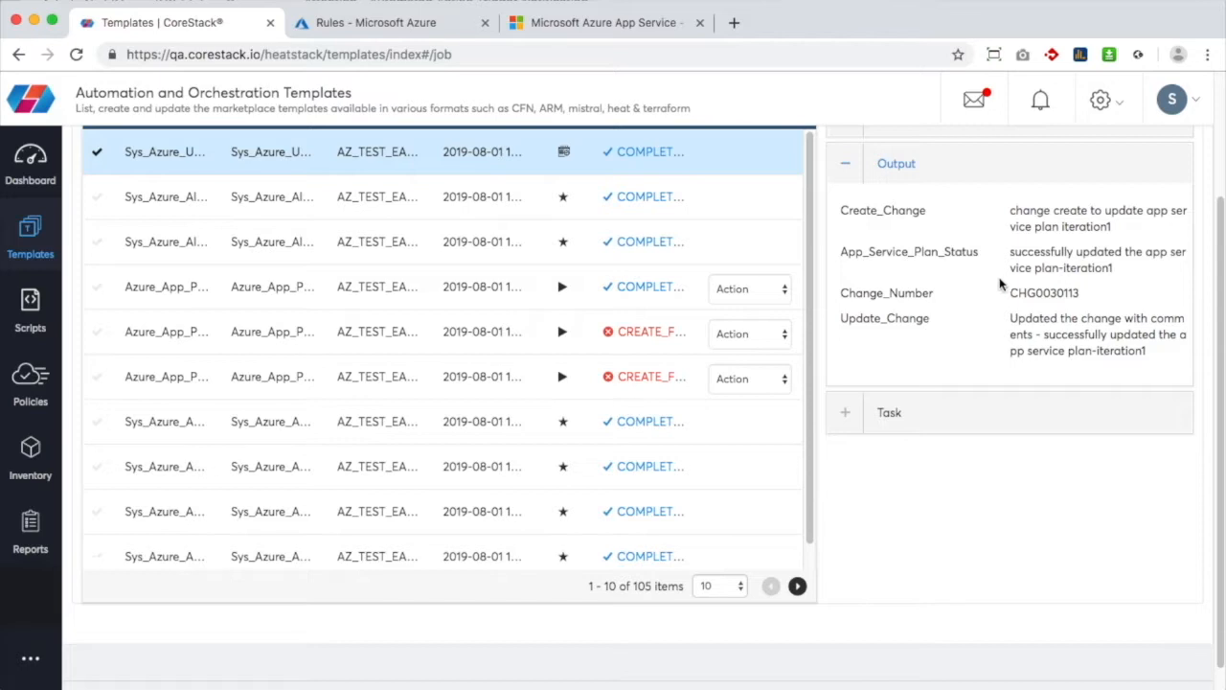
# Load dev65654.service-now.com/side_door.do in a new tab and log in with the account credentials
pyautogui.click(734, 29)
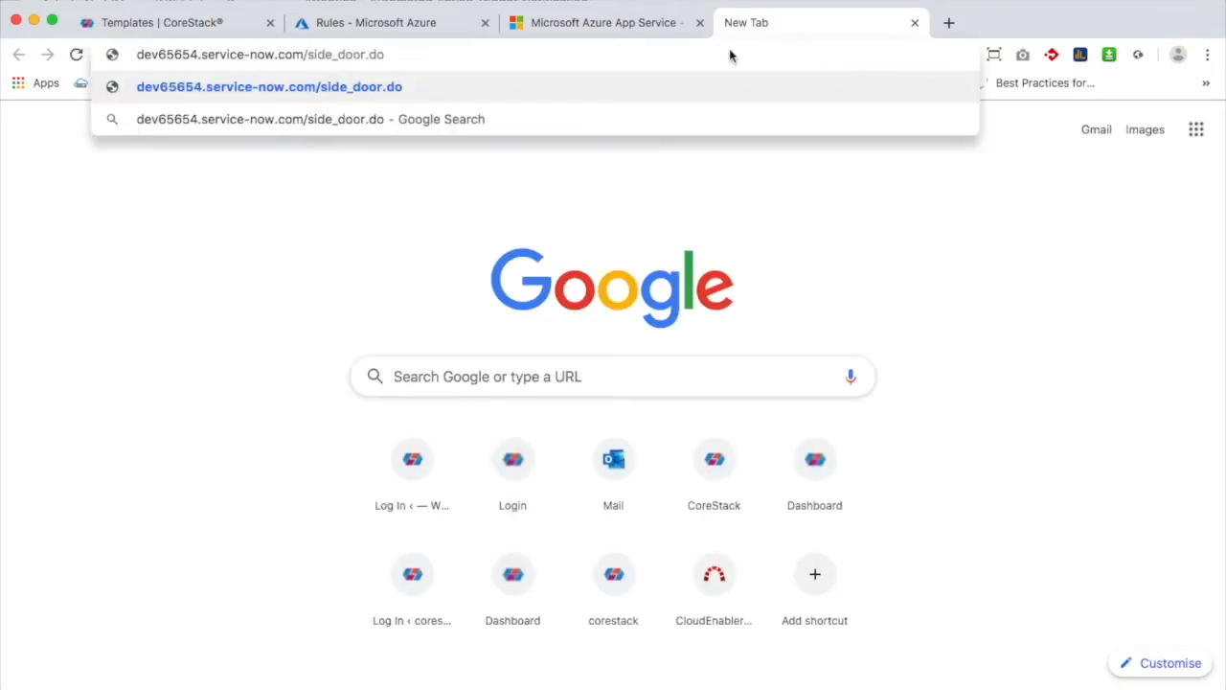
pyautogui.press('Return')
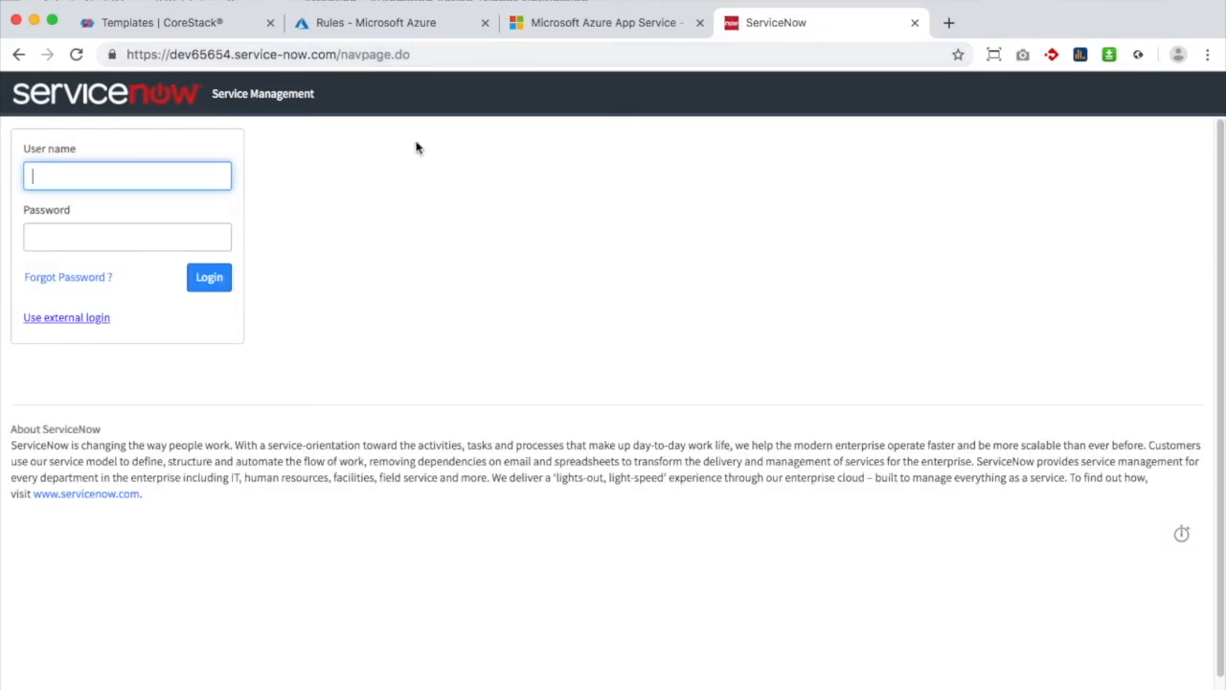
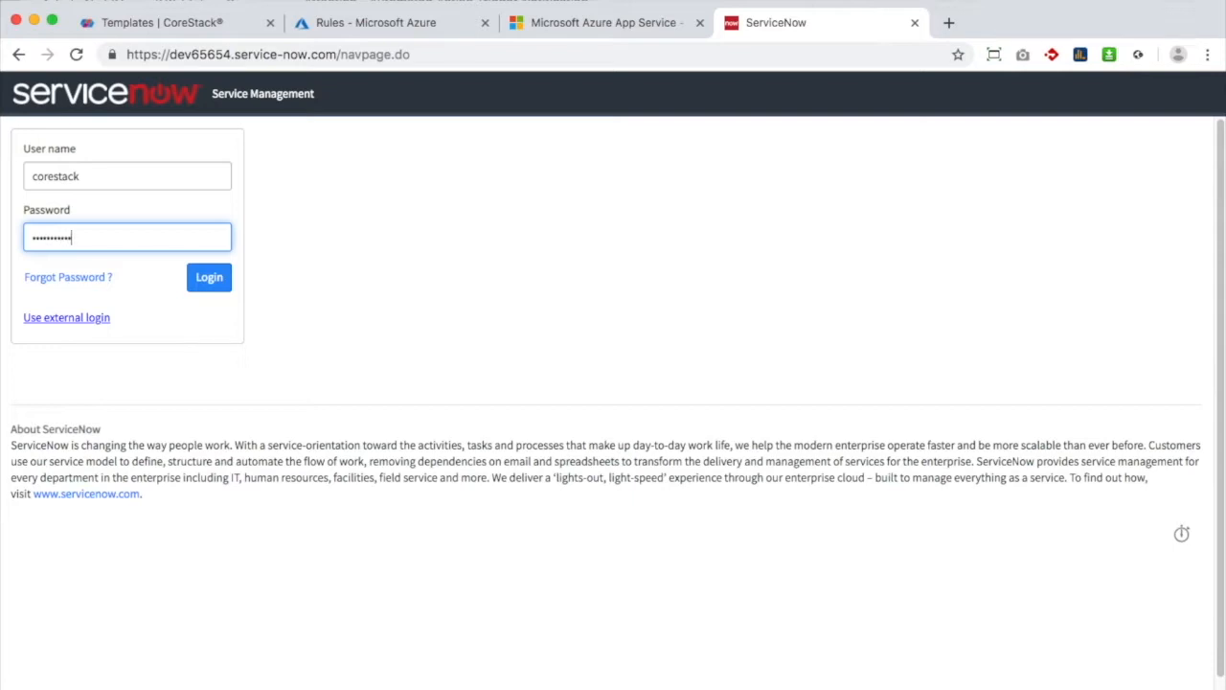
pyautogui.click(209, 283)
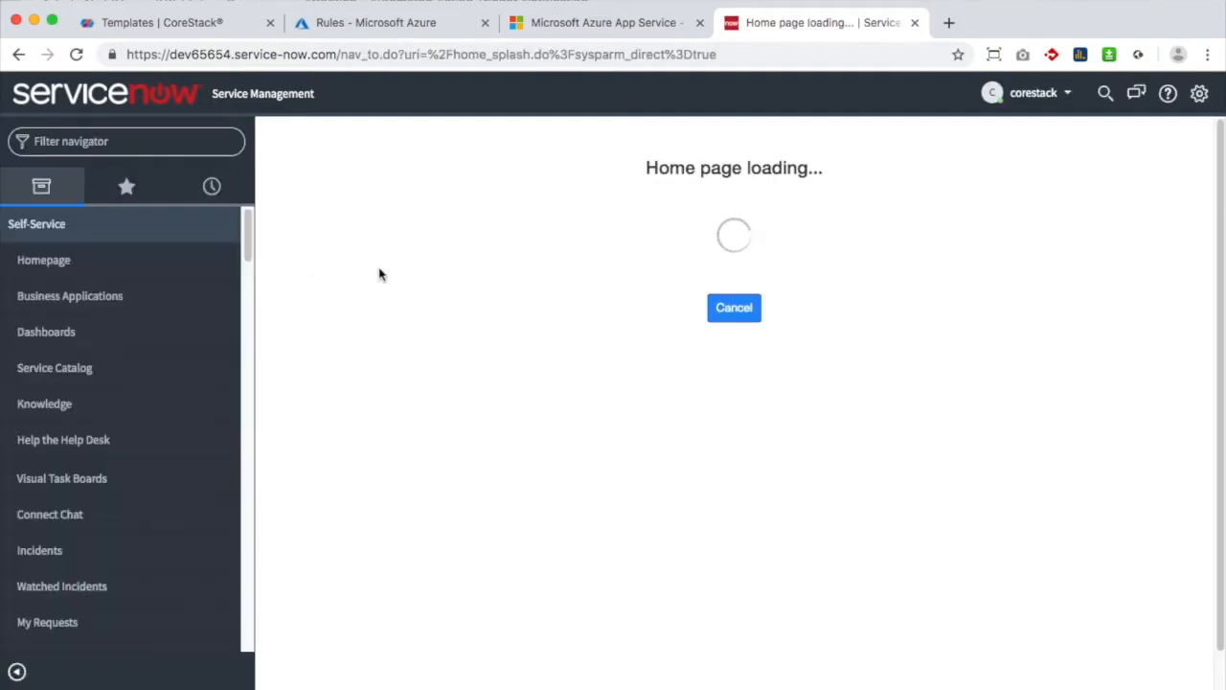
# Impersonate the System Administrator user, found by searching 'admin' in Impersonate User
pyautogui.click(1048, 96)
pyautogui.click(1028, 147)
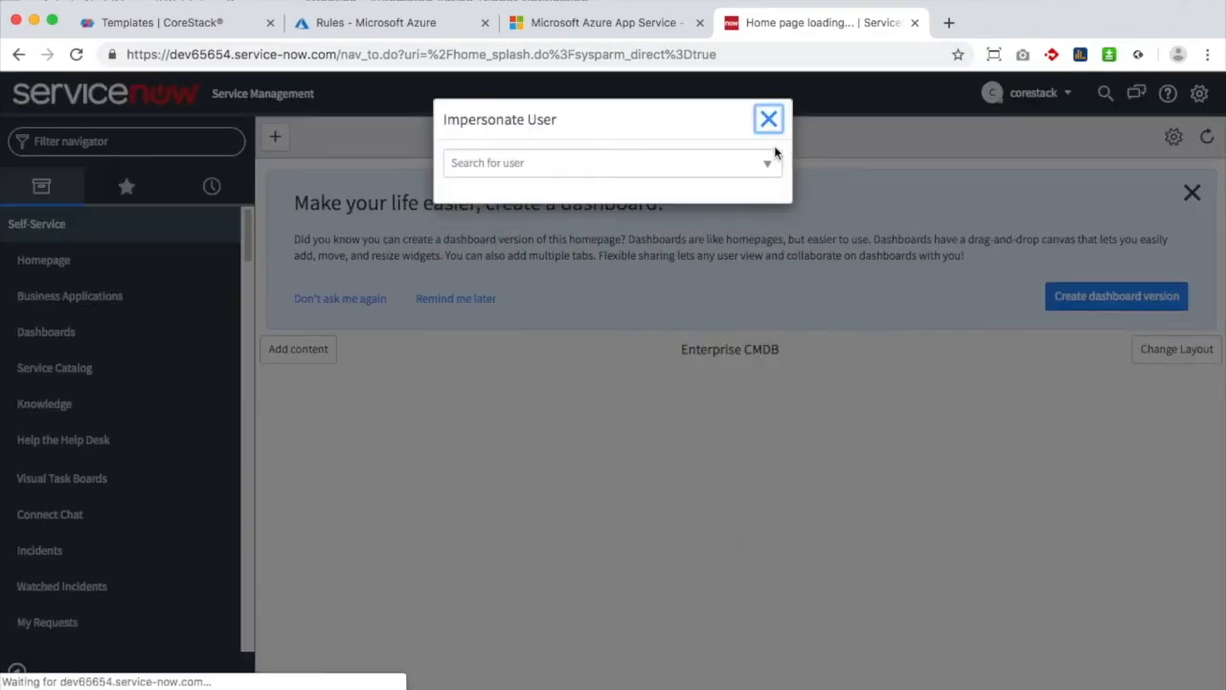
pyautogui.click(647, 163)
pyautogui.write('admin')
pyautogui.click(541, 246)
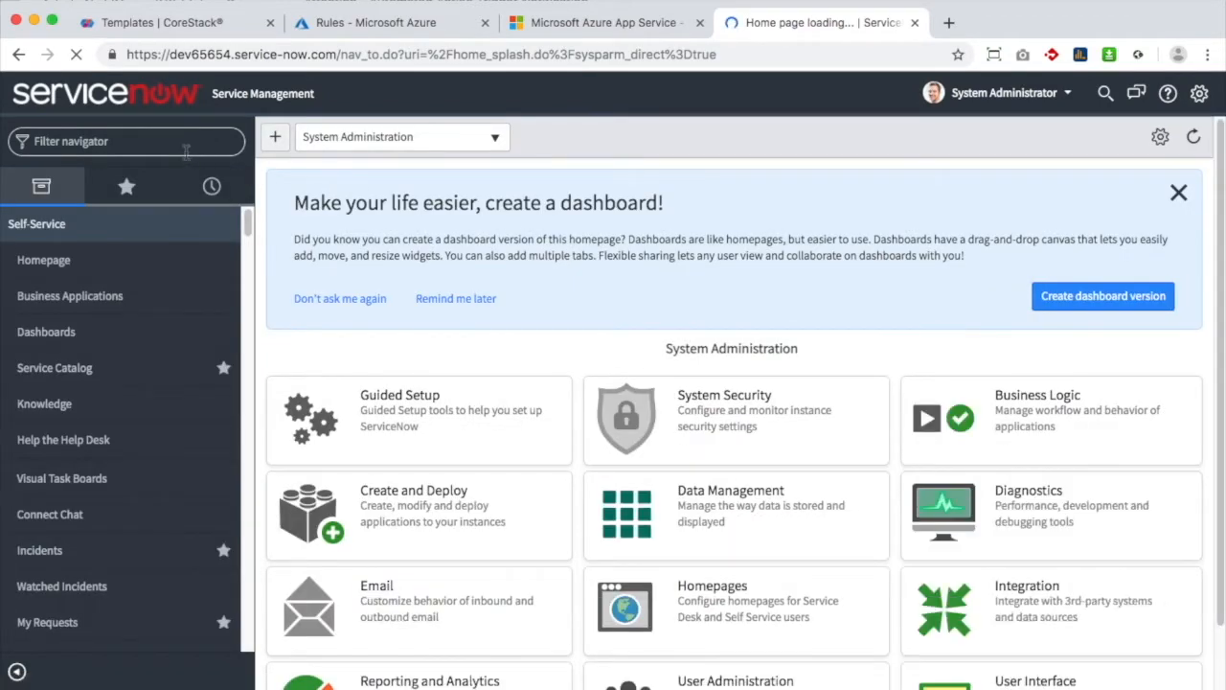
# Open the Self-Service Incidents list with its filters removed to show all incidents
pyautogui.write('incid')
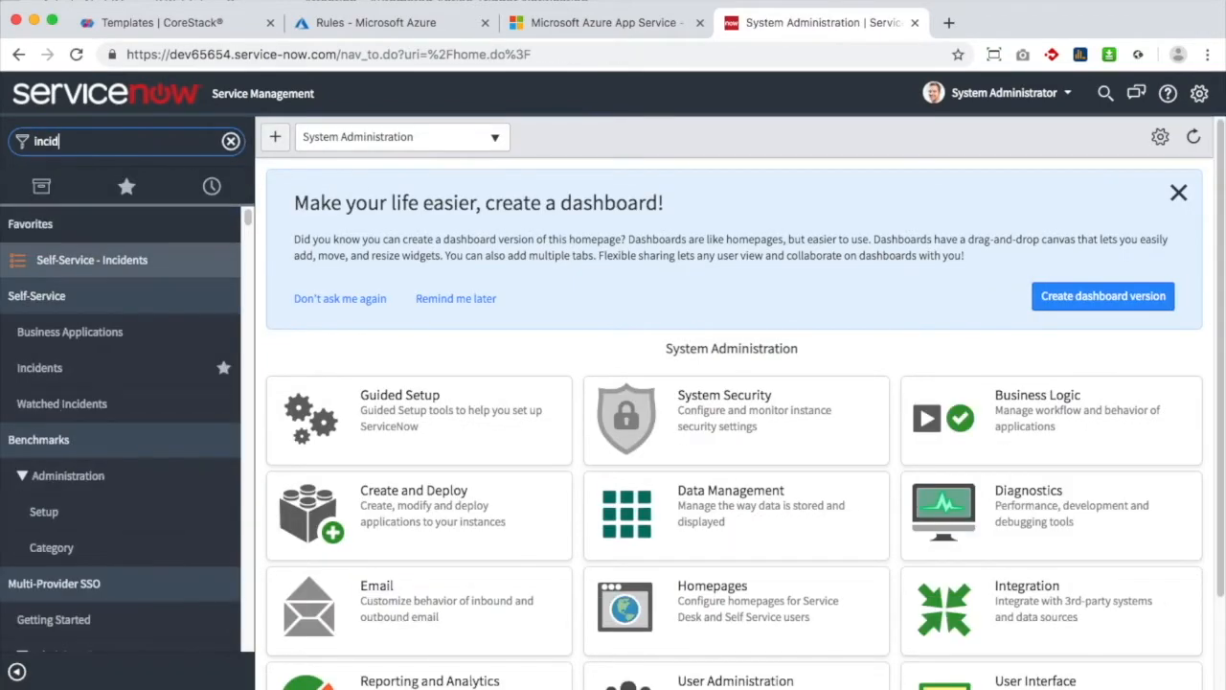
pyautogui.write('ent')
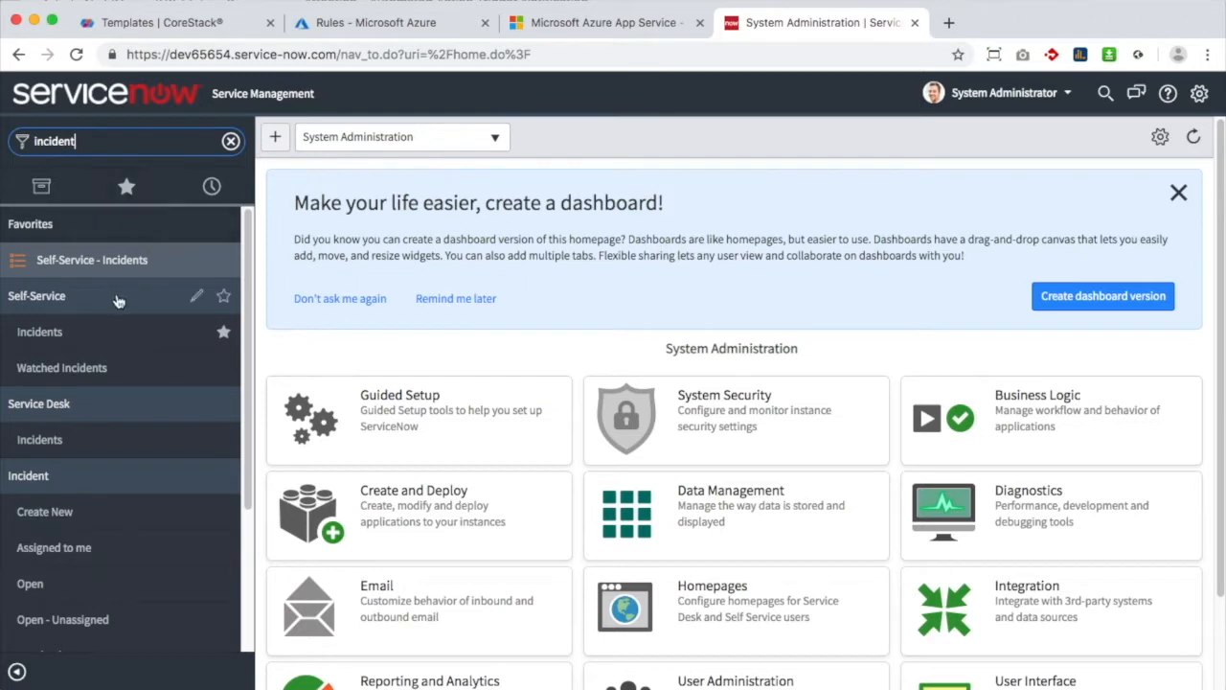
pyautogui.click(87, 331)
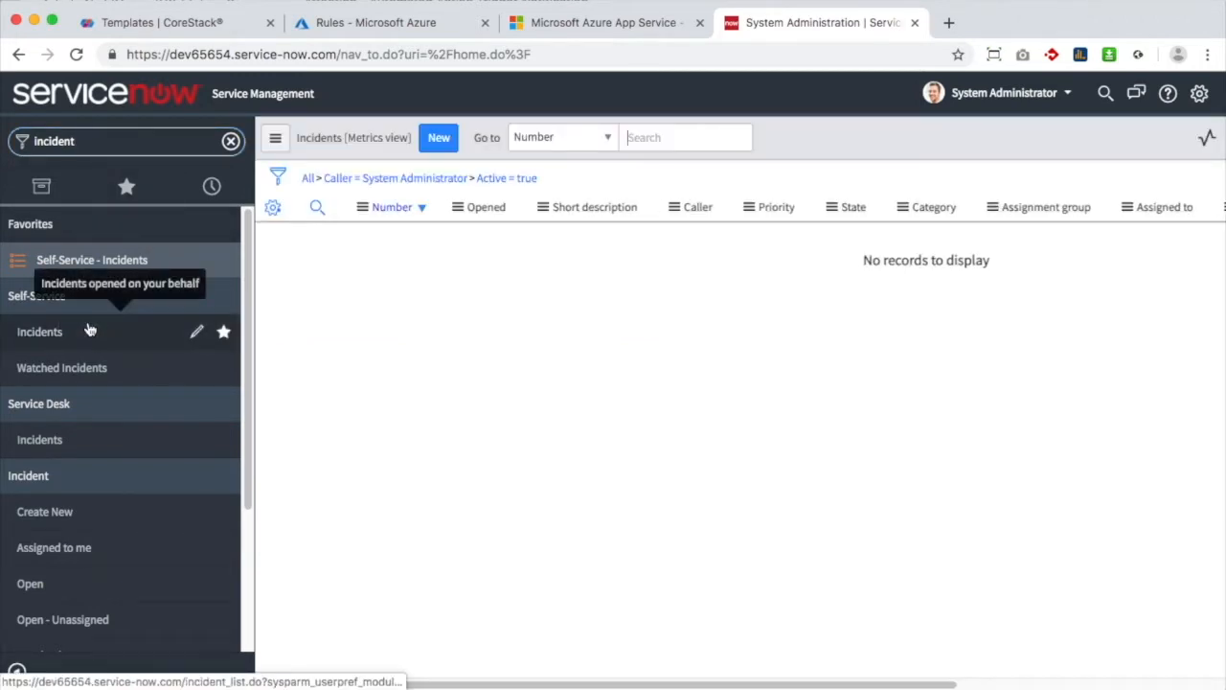
pyautogui.click(308, 182)
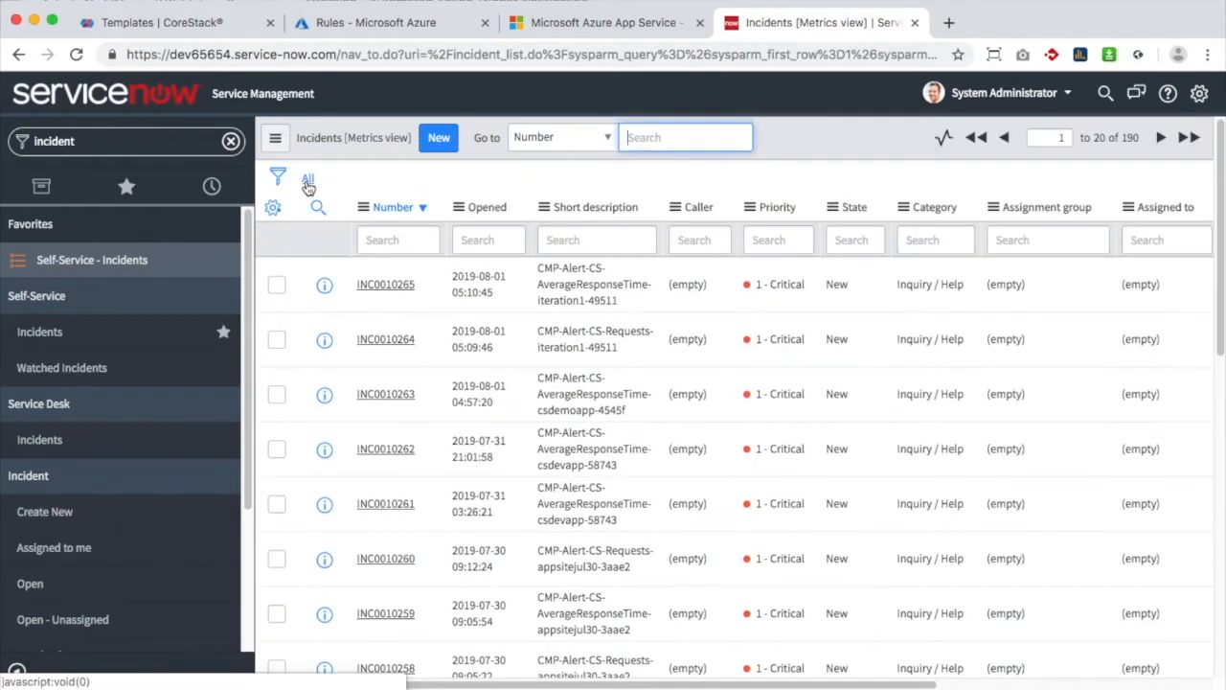
# Sort incidents by Number newest first and open incident INC0010264
pyautogui.click(421, 213)
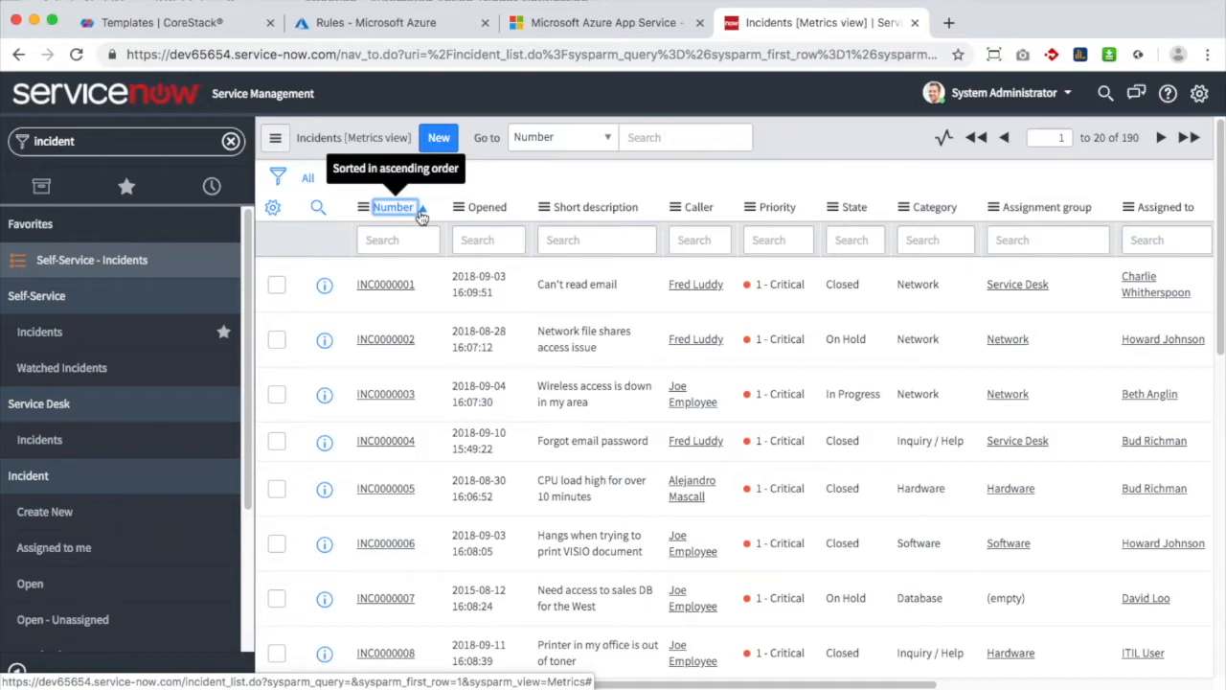
pyautogui.click(422, 209)
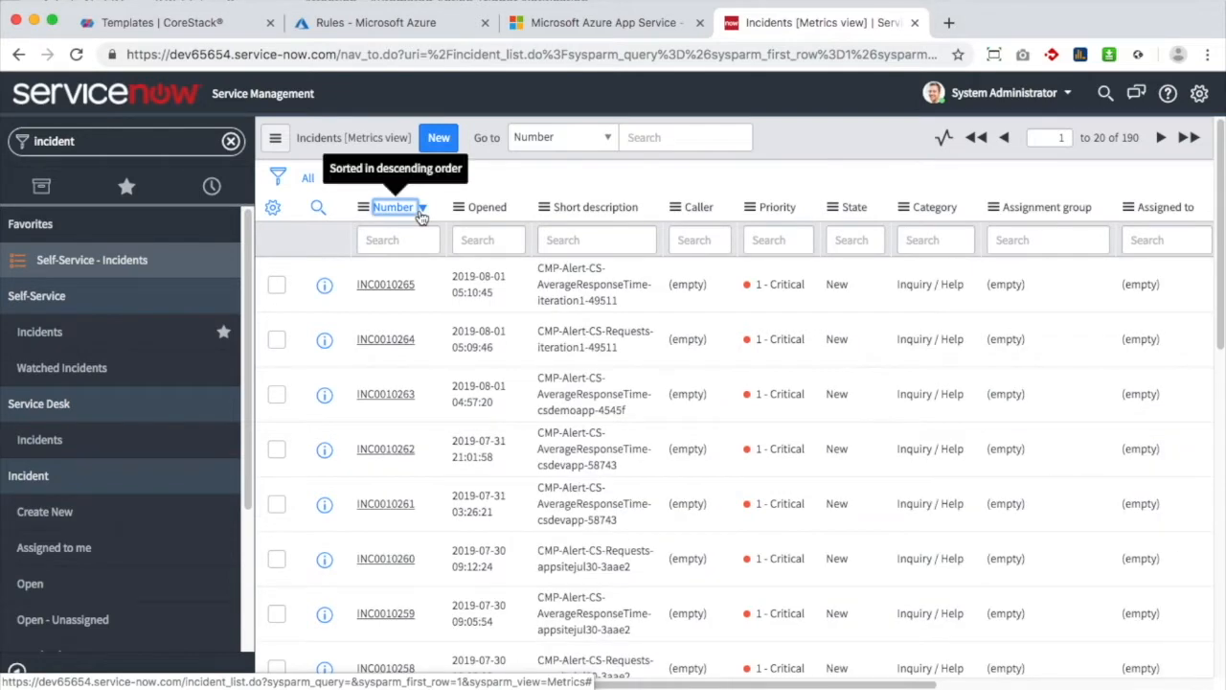
pyautogui.click(420, 211)
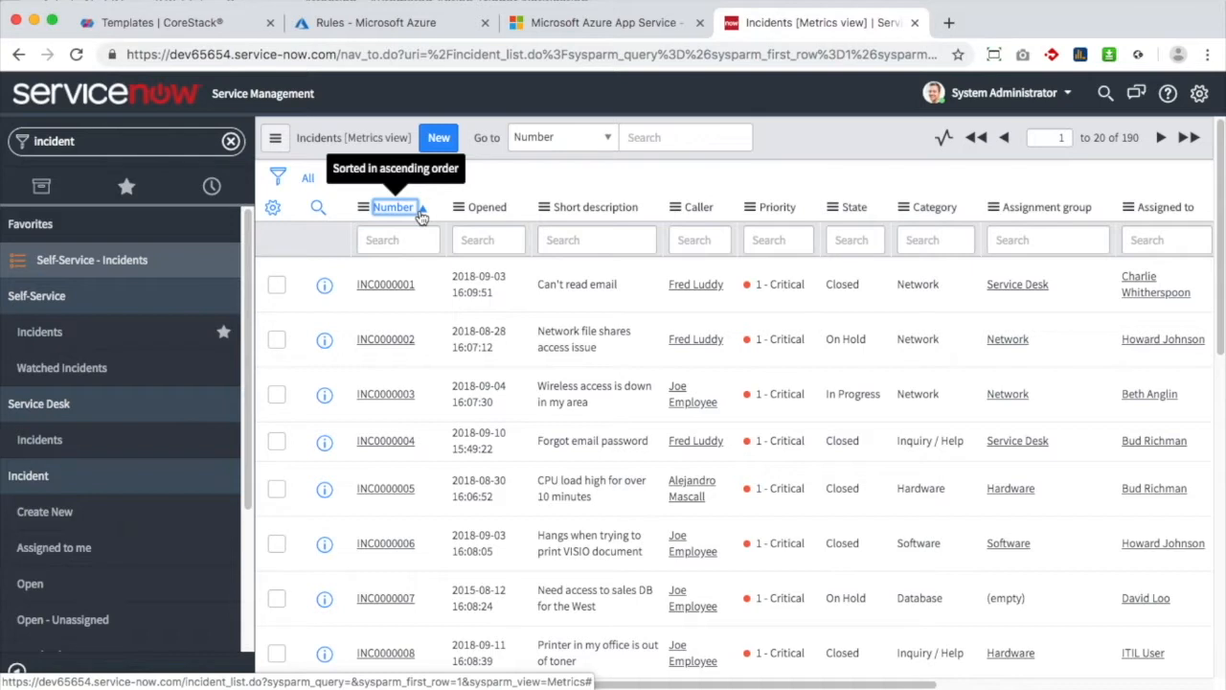
pyautogui.click(422, 215)
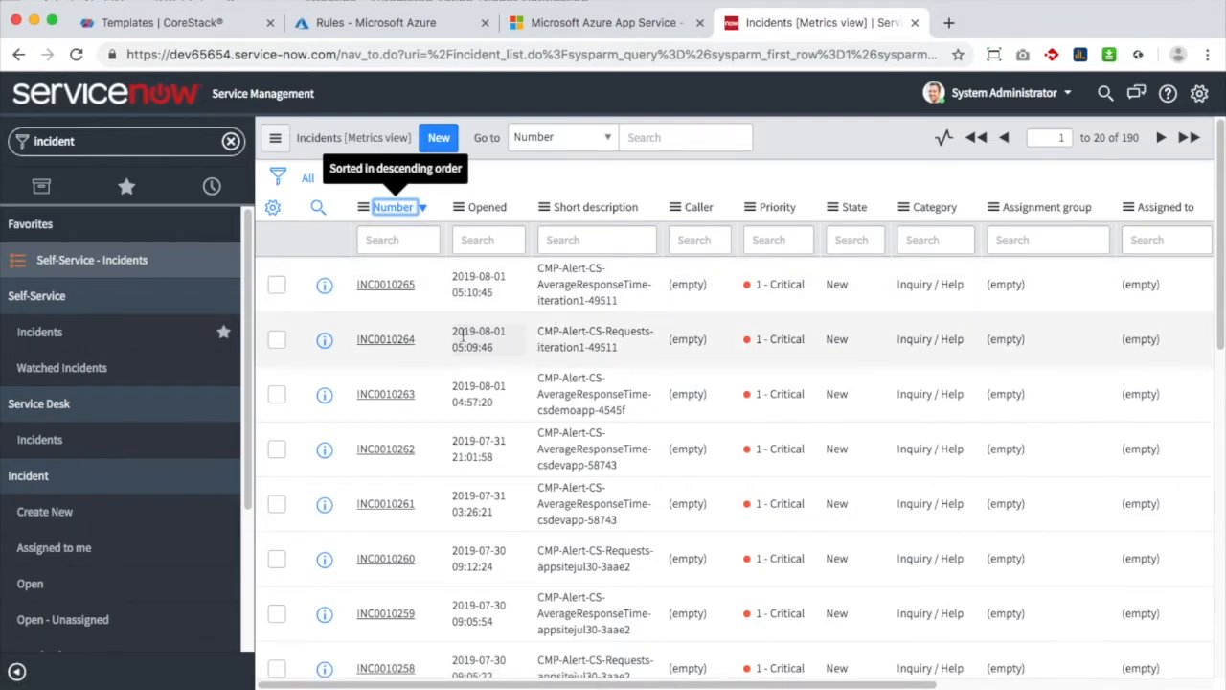
pyautogui.click(398, 343)
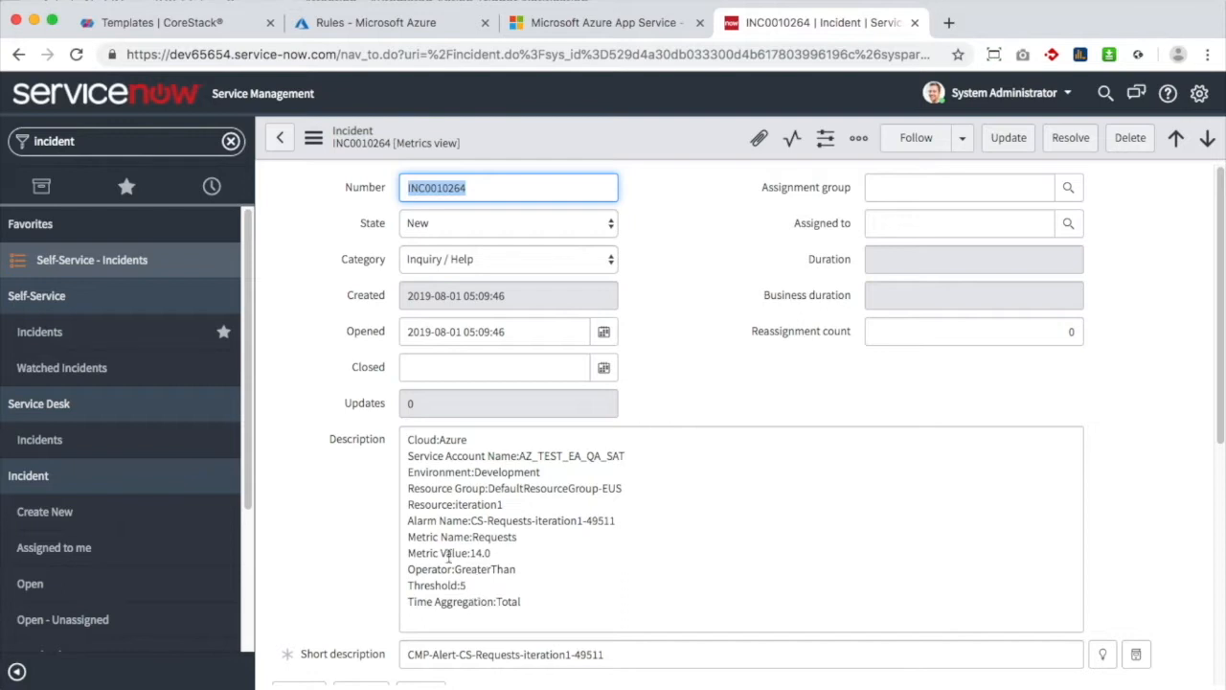
# After reading INC0010264, return to the CoreStack job output tab
pyautogui.click(223, 26)
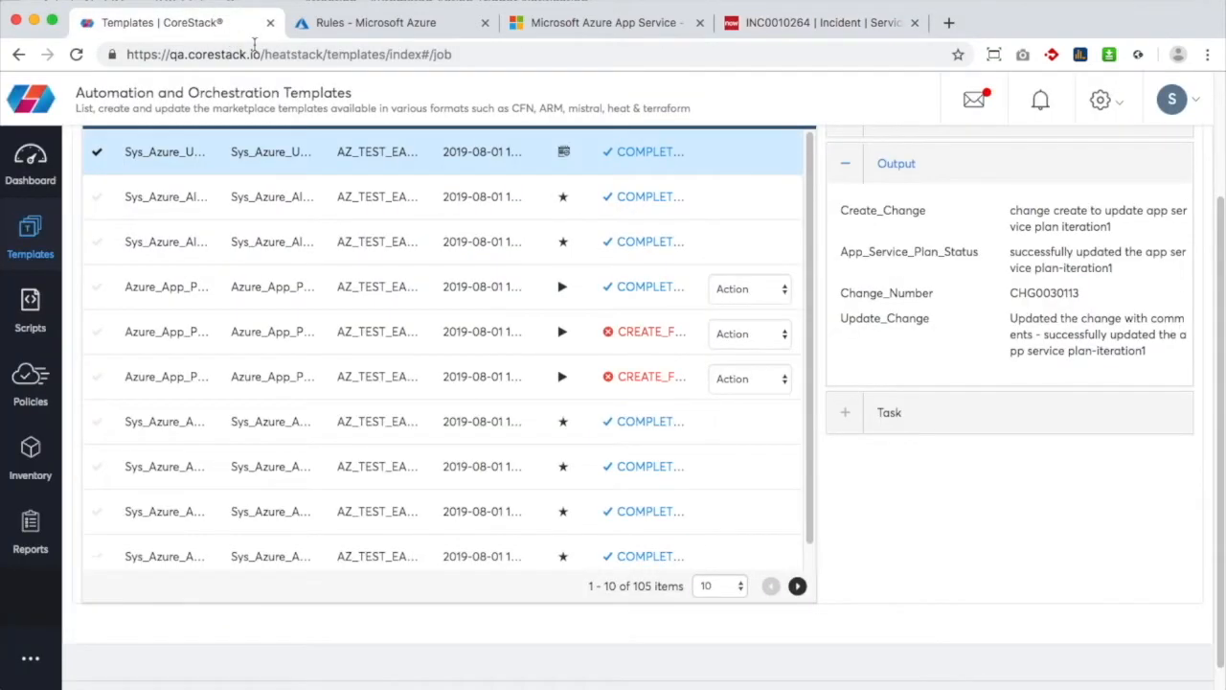
# Select change number CHG0030113 in the job output and return to ServiceNow's navigator filter
pyautogui.moveTo(1011, 296); pyautogui.dragTo(1081, 288)
pyautogui.press('super+c')
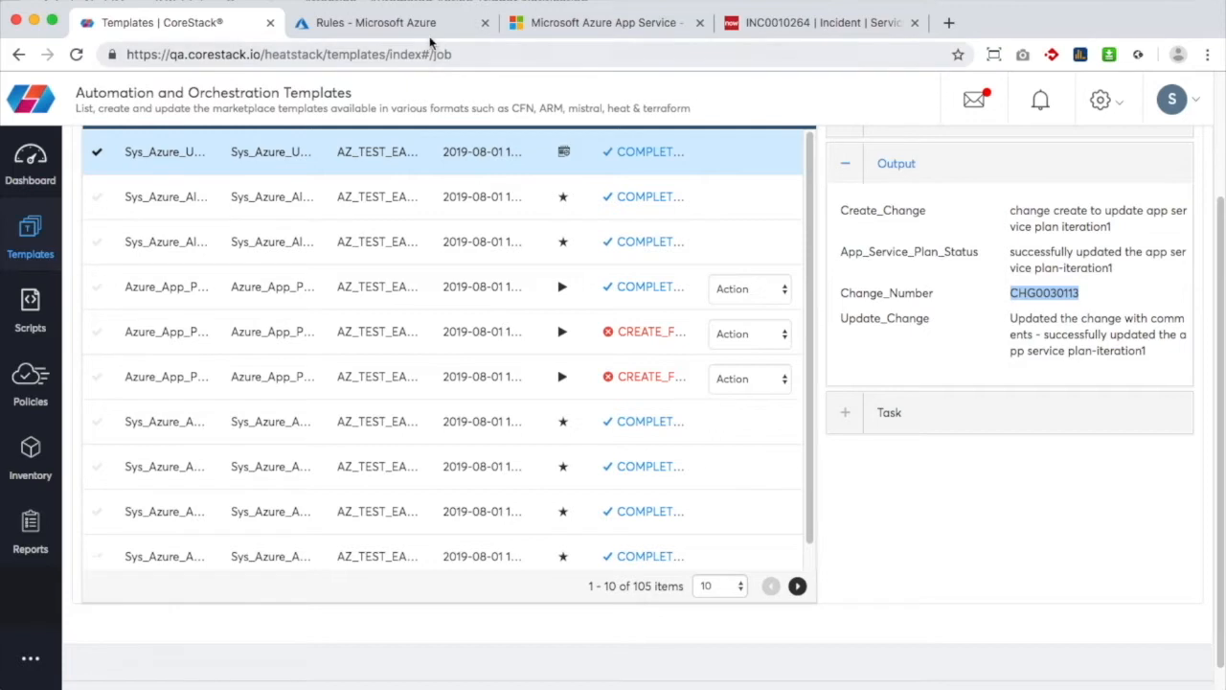
pyautogui.click(800, 21)
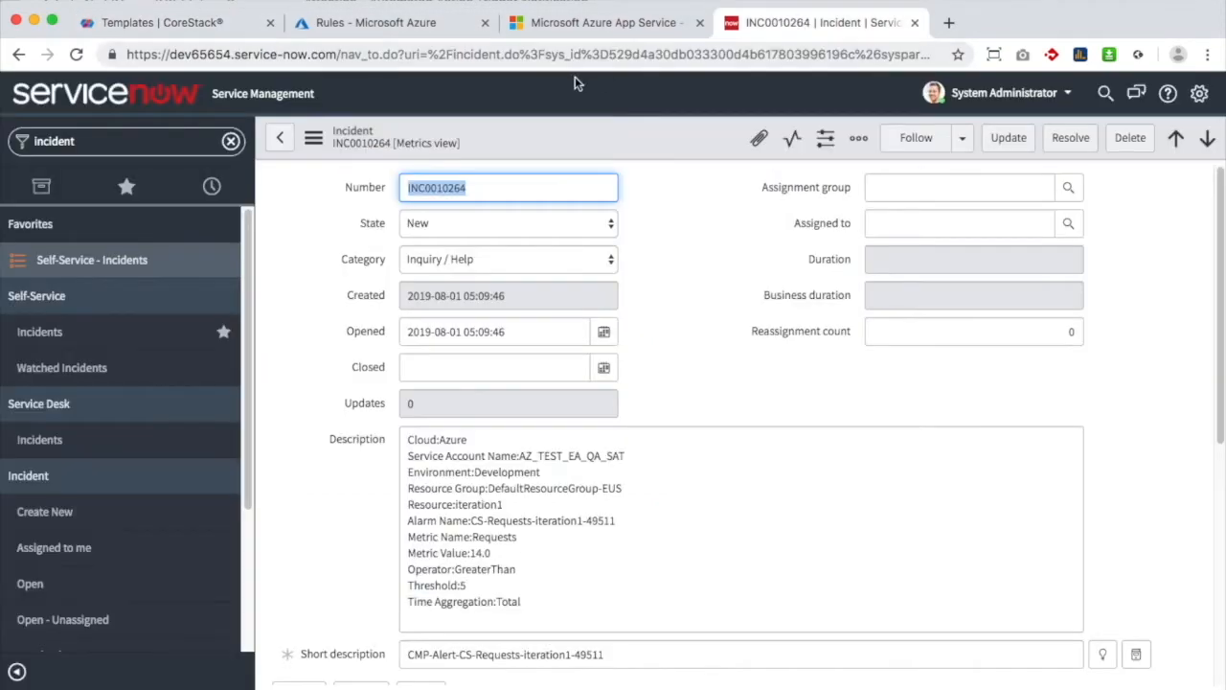
pyautogui.click(210, 139)
# Search the open change requests for CHG0030113 and open it, confirming its Review state
pyautogui.write('change')
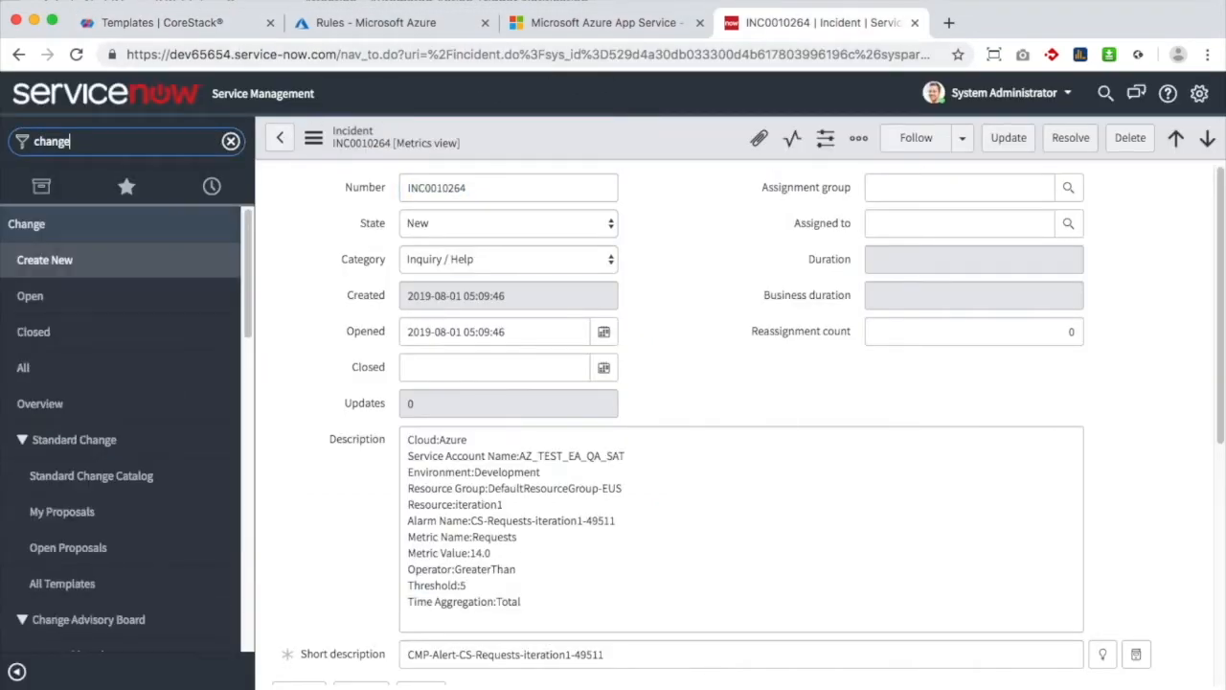
pyautogui.click(107, 295)
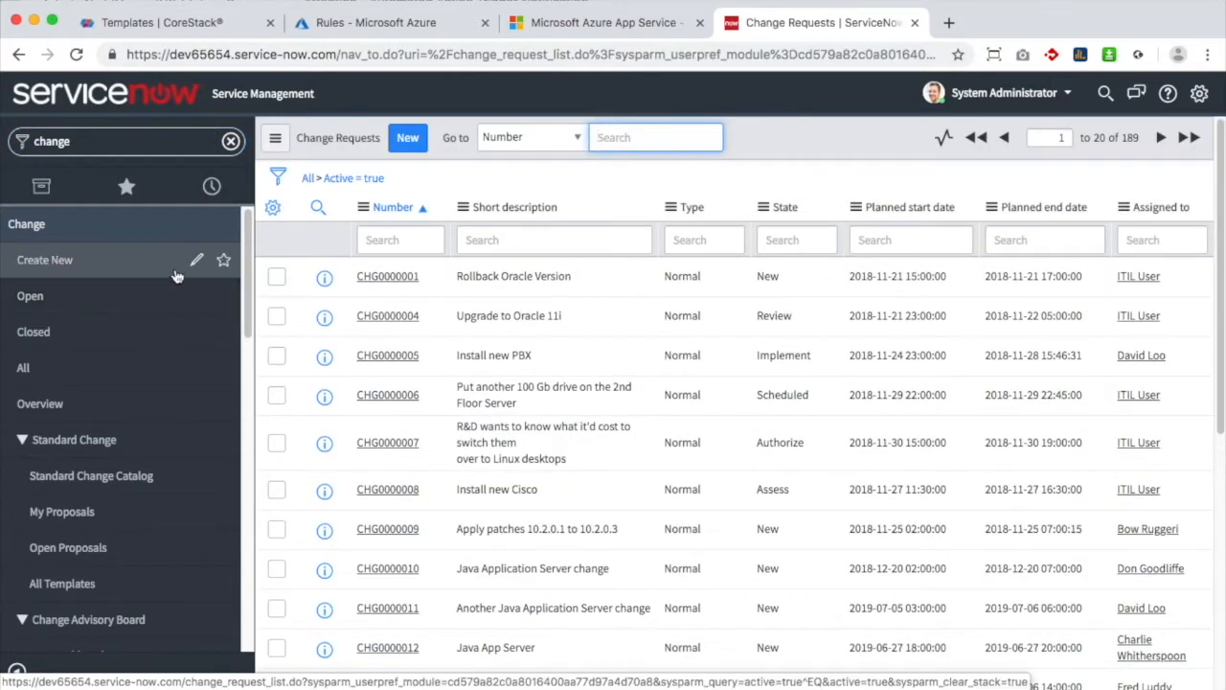
pyautogui.press('super+v')
pyautogui.press('Return')
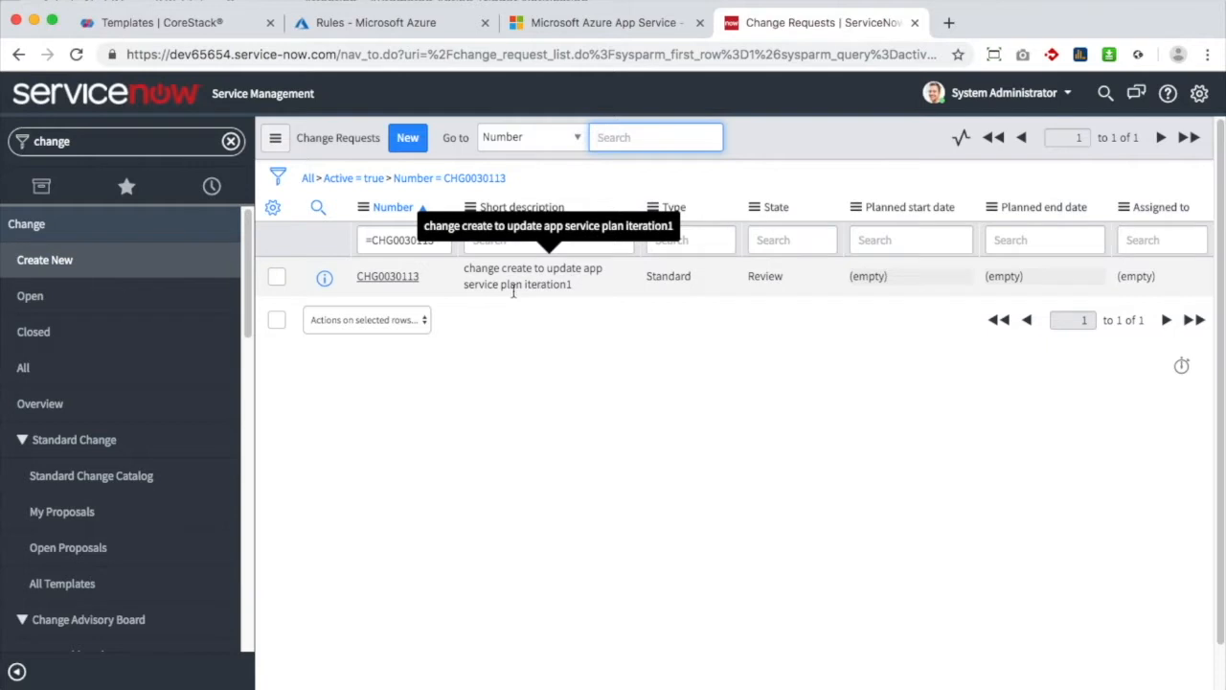
pyautogui.click(411, 277)
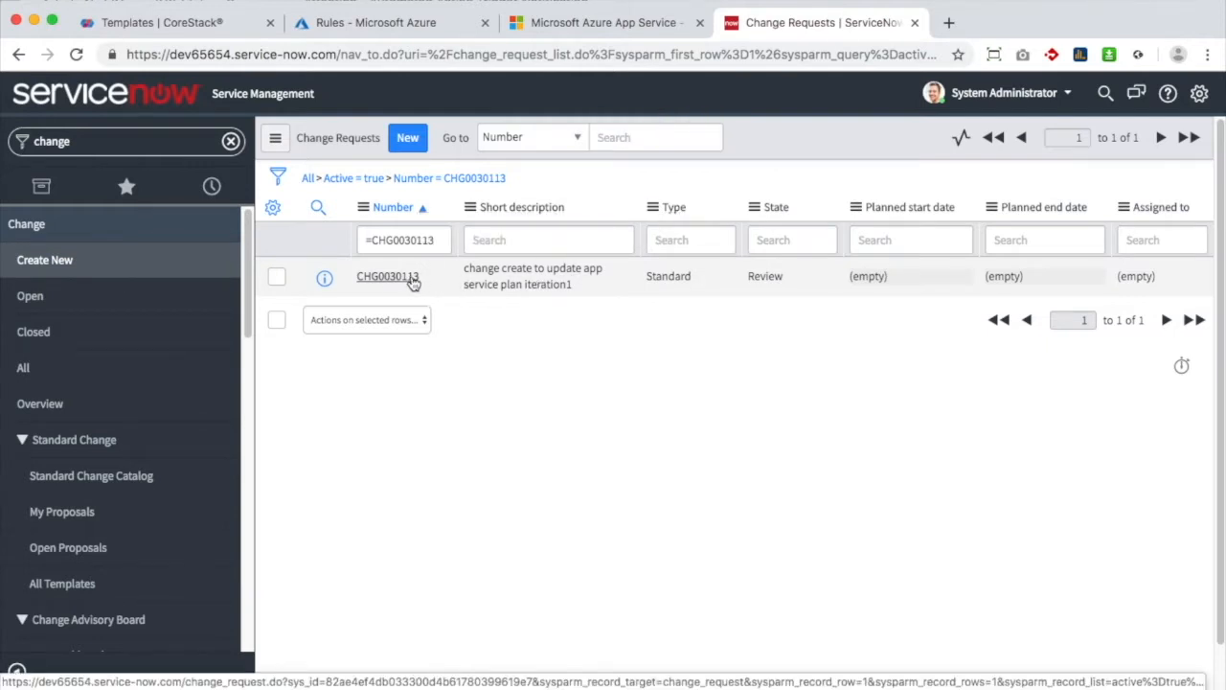
pyautogui.click(412, 279)
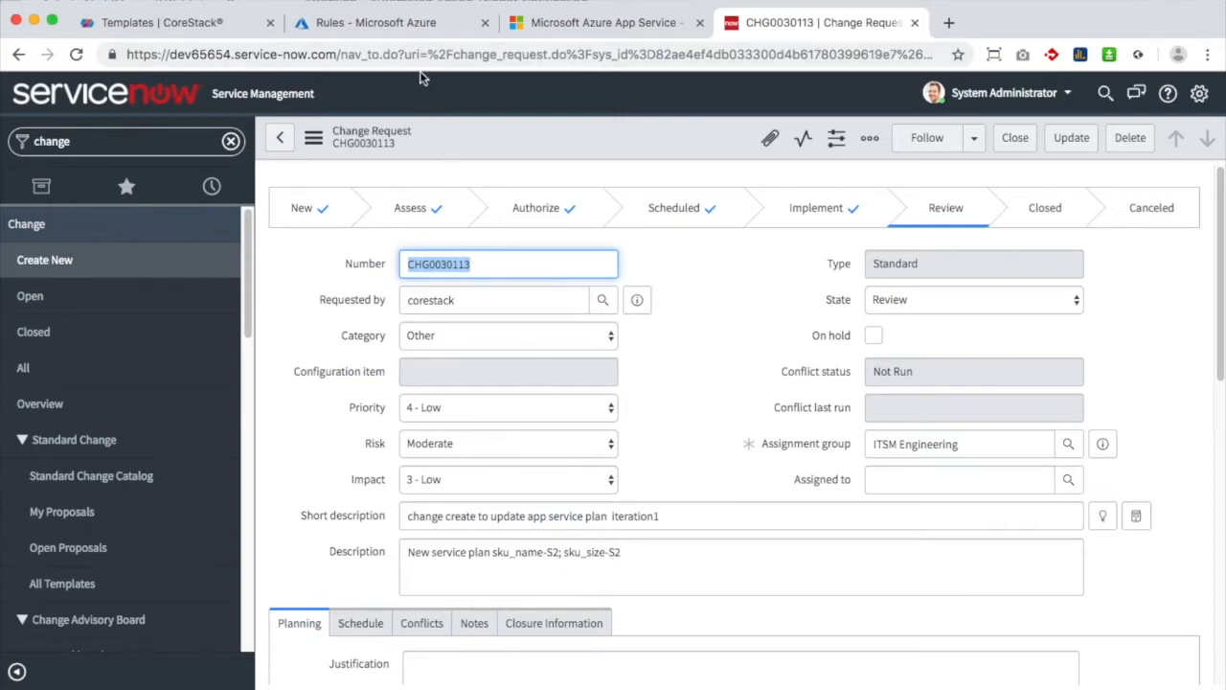
pyautogui.click(405, 22)
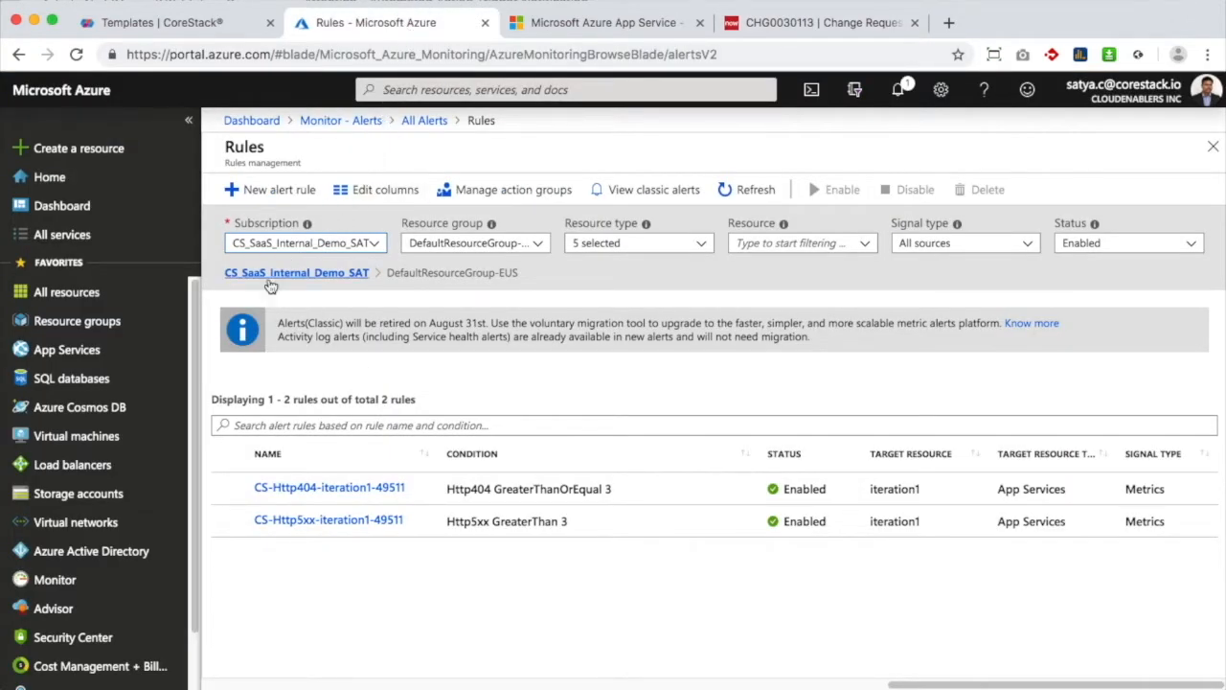
# Open the iteration1 app service in Azure and confirm its App Service Plan reads S2: 1
pyautogui.click(85, 350)
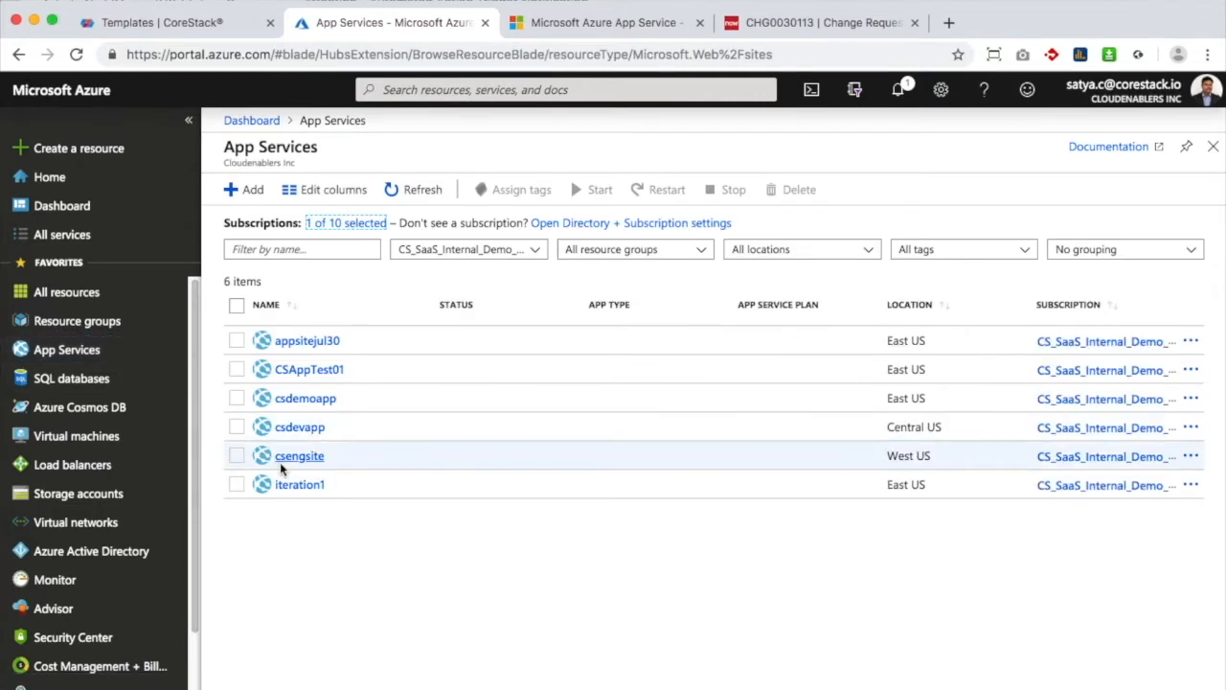
pyautogui.click(292, 484)
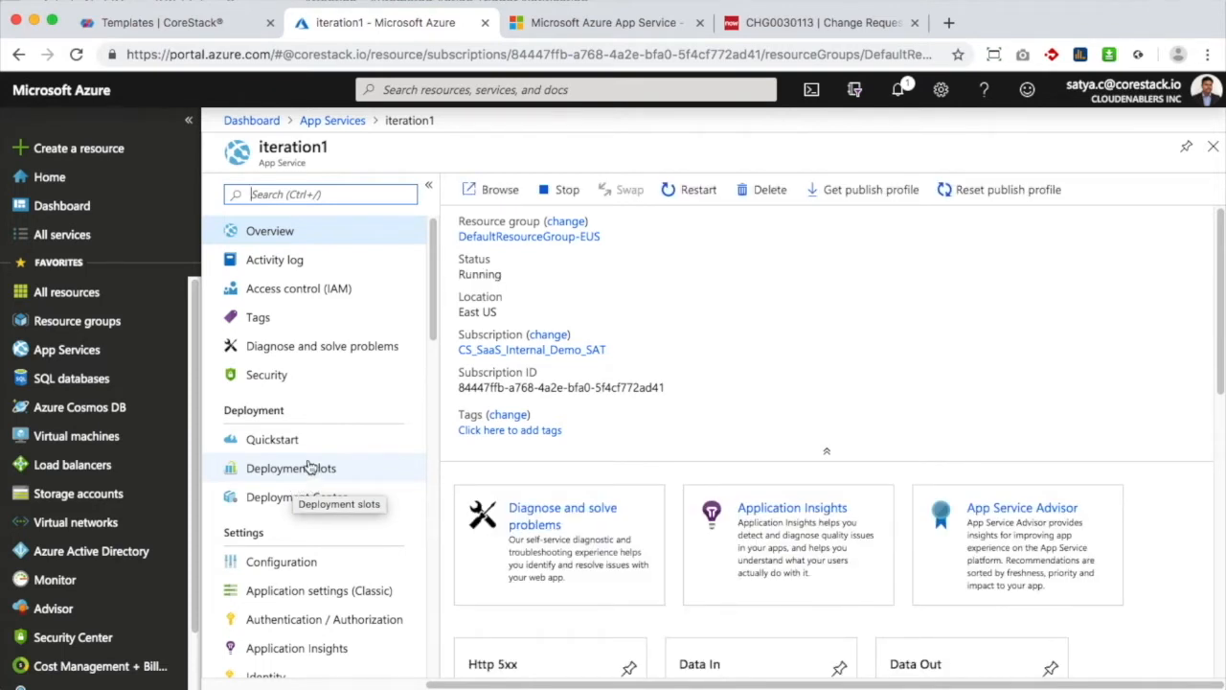
pyautogui.click(1211, 147)
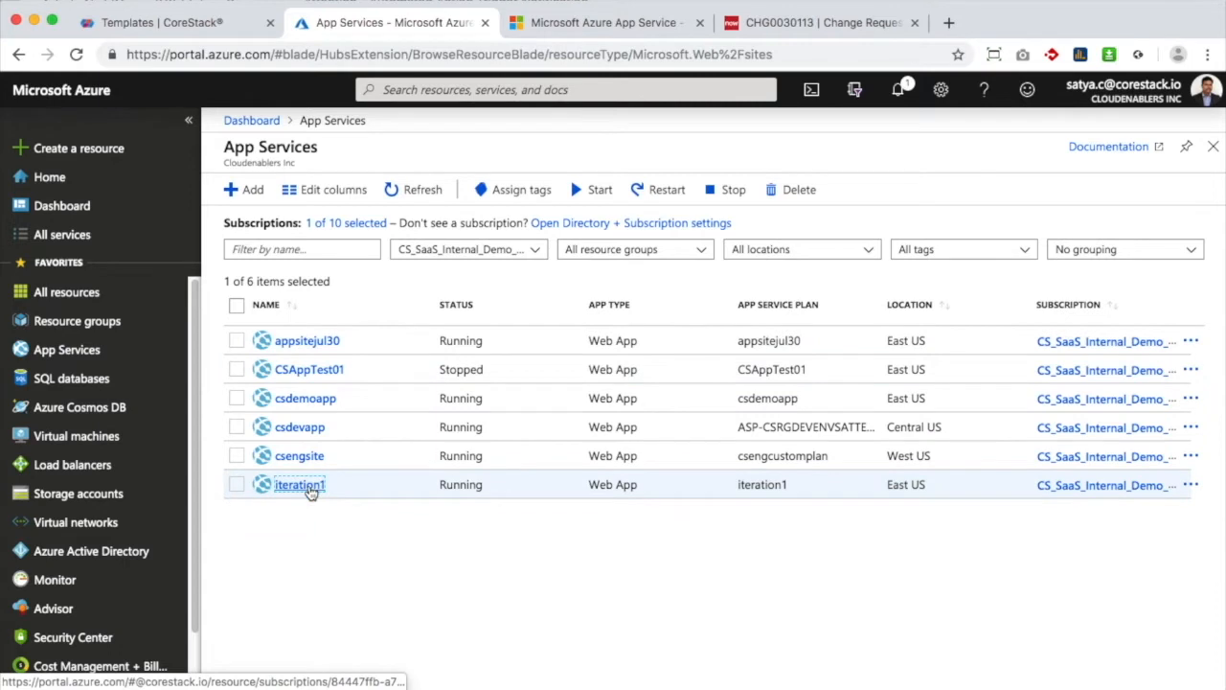
pyautogui.click(300, 484)
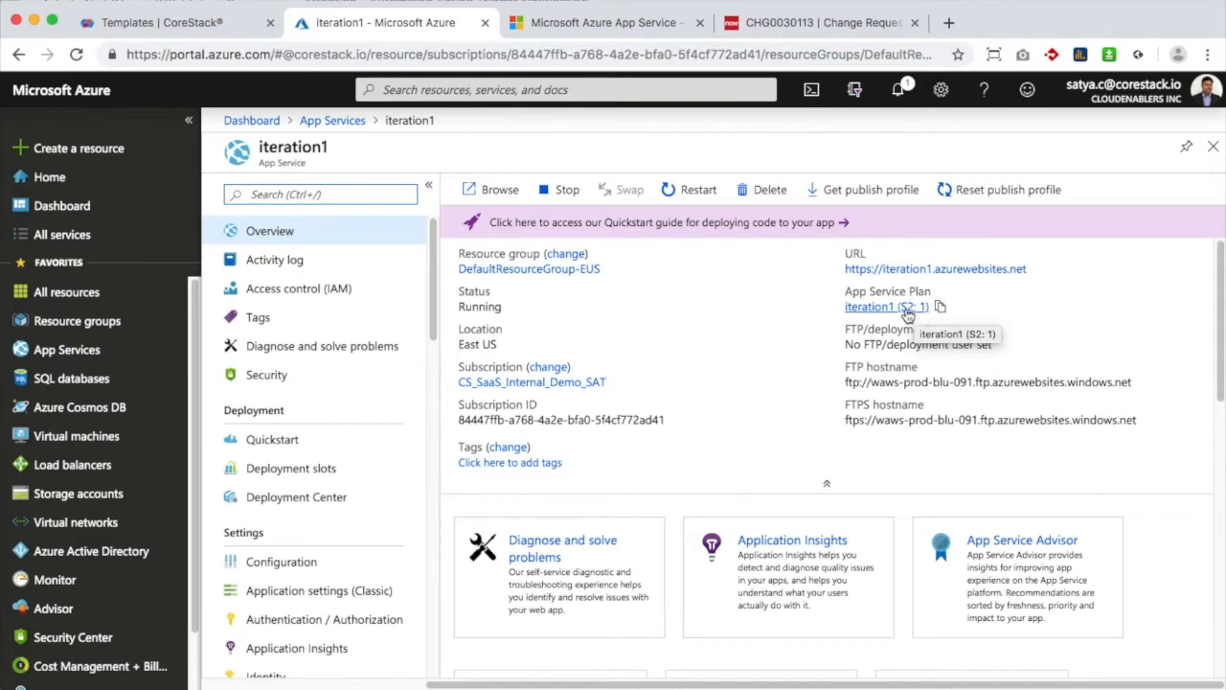
pyautogui.click(194, 26)
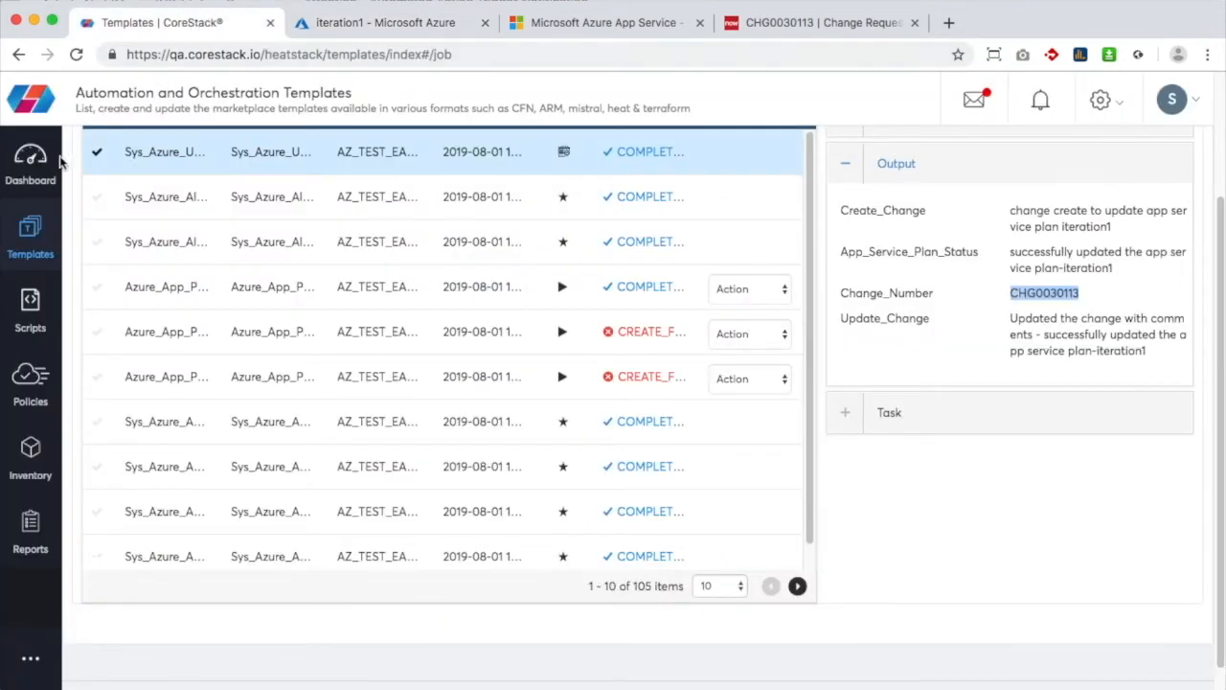
# Open the CloudOps dashboard's Threshold Alerts details
pyautogui.click(33, 183)
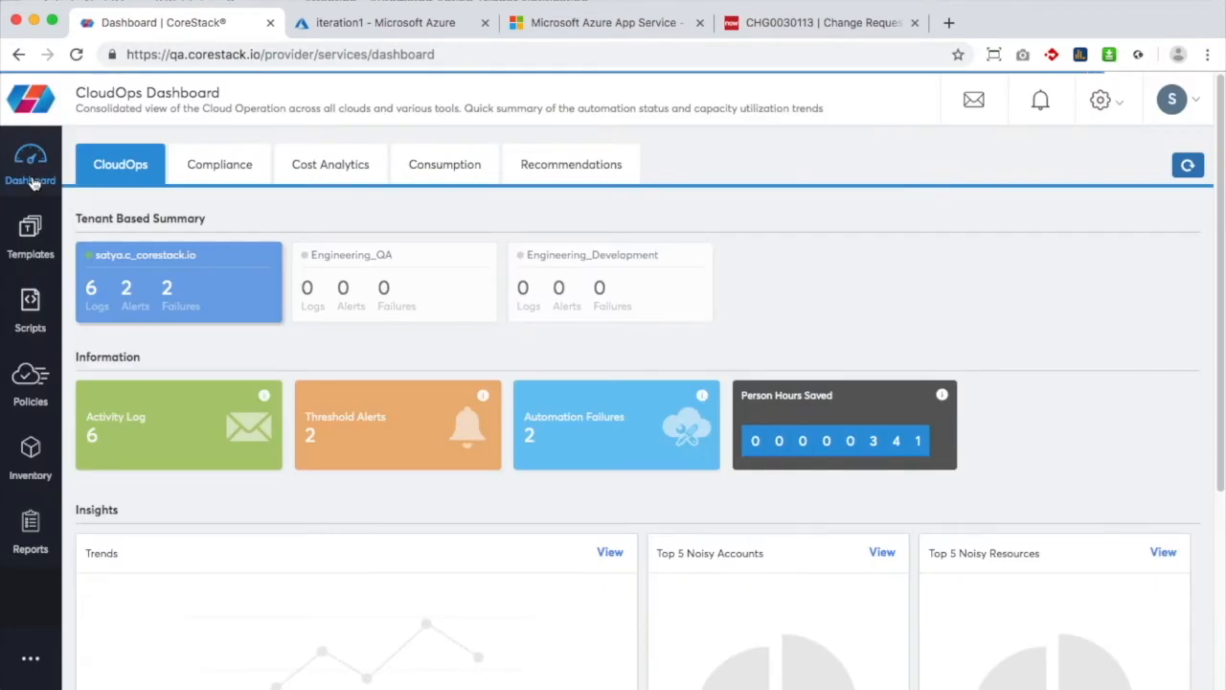
pyautogui.click(335, 430)
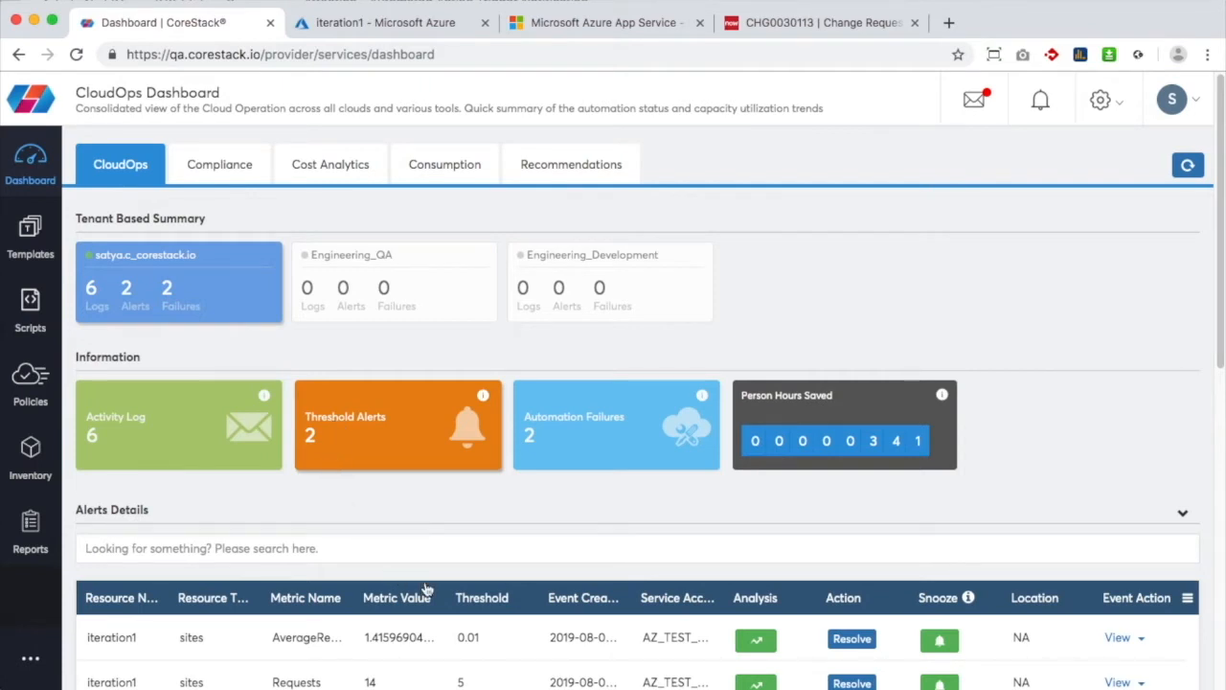
pyautogui.scroll(-1, 559, 640)
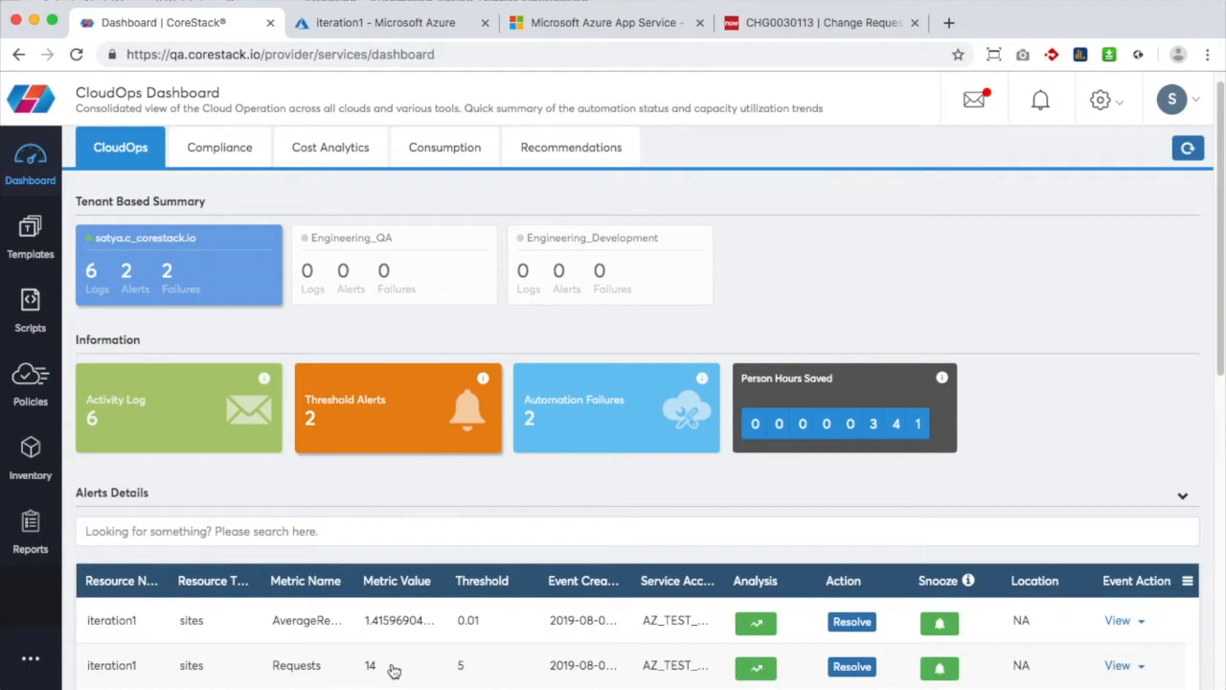
# Refresh the dashboard data, now showing 6 logs, 2 alerts and 2 failures
pyautogui.click(1188, 149)
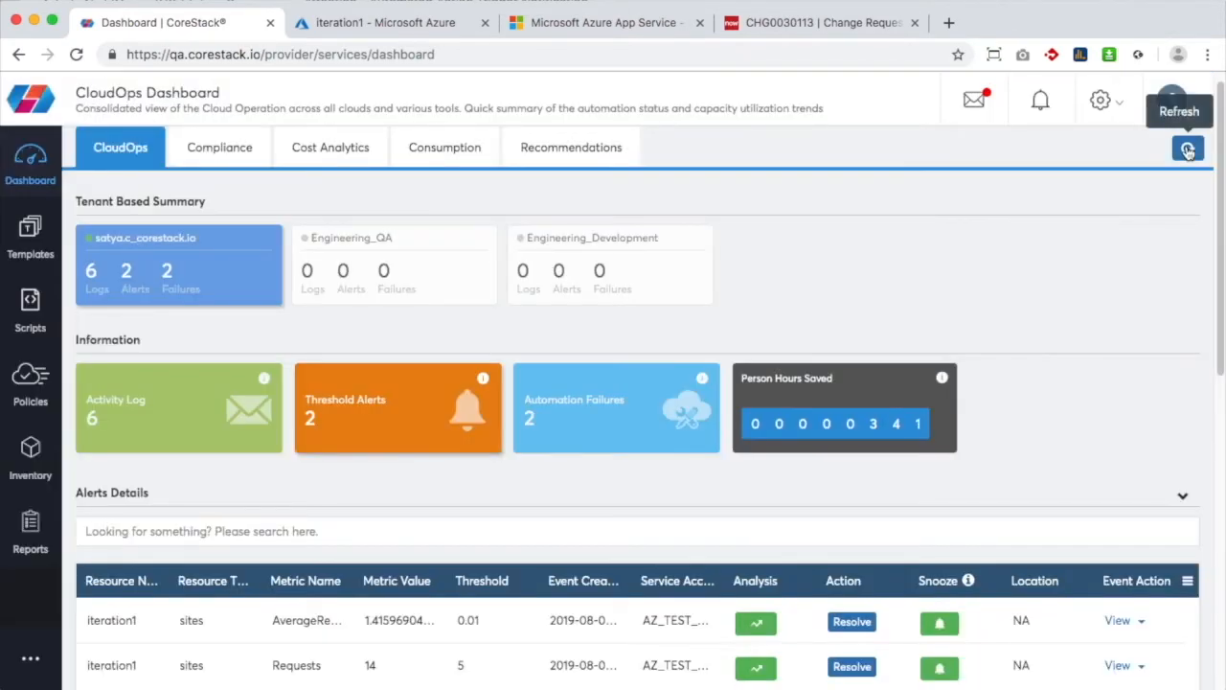
pyautogui.scroll(-3, 1188, 151)
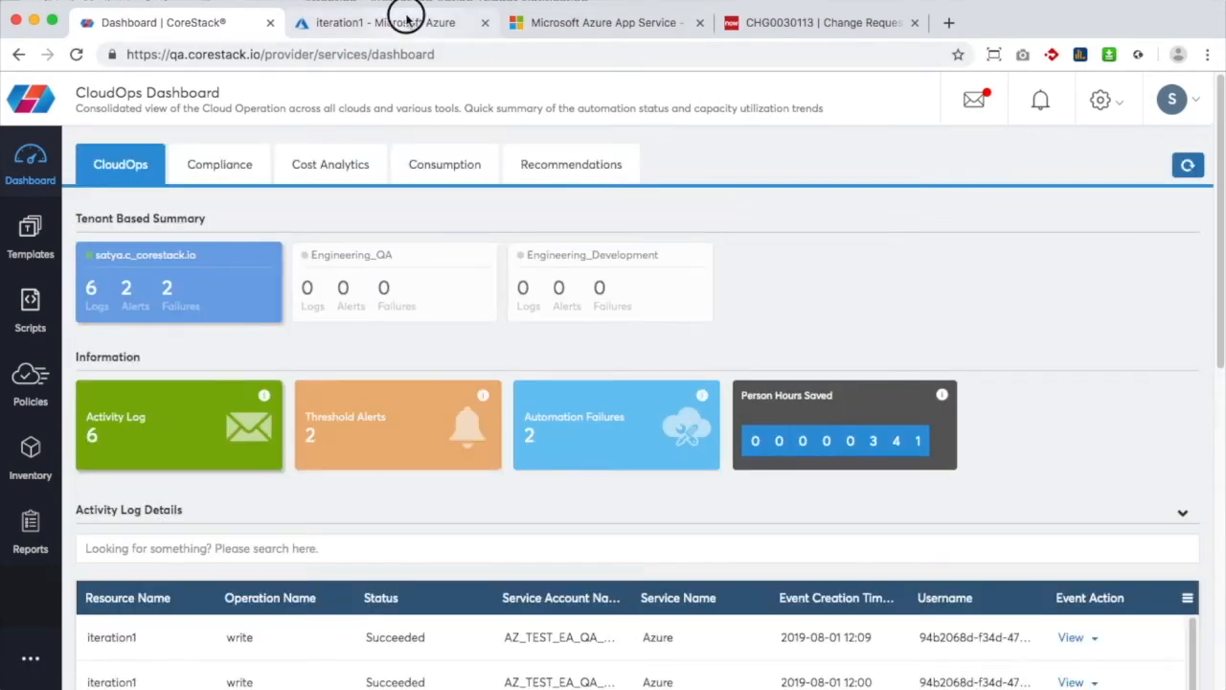
pyautogui.click(405, 24)
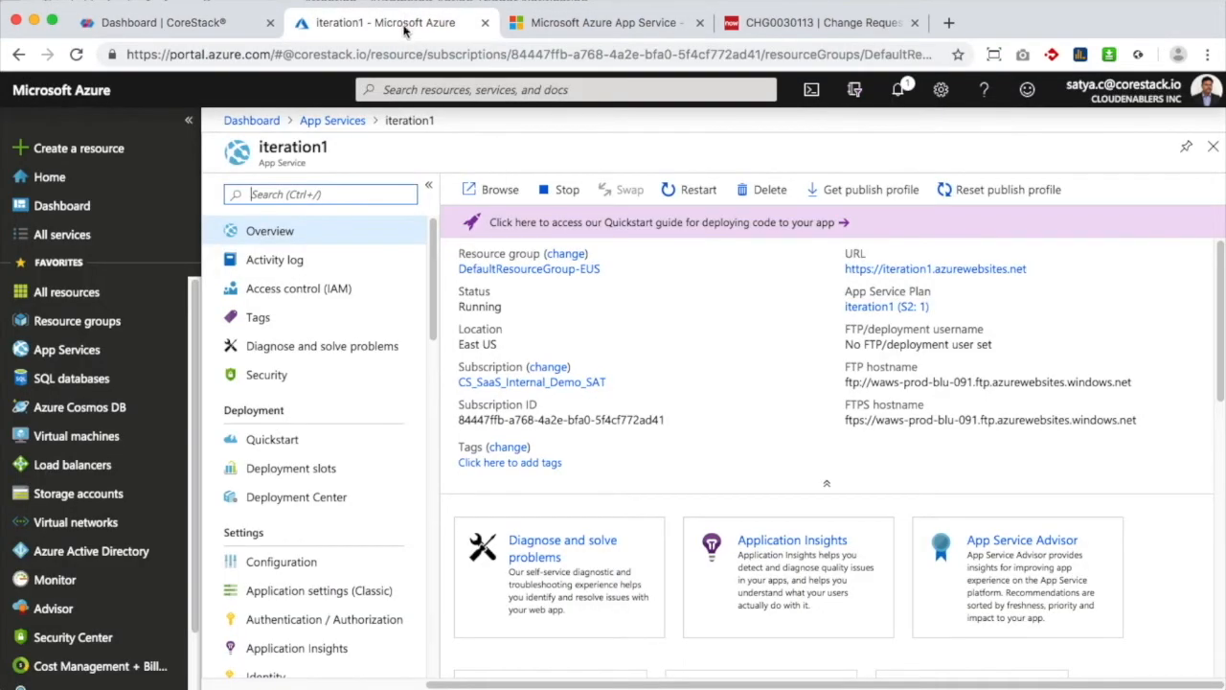
# List all 21 Azure Monitor alerts, confirming iteration1's two Sev3 alerts are Resolved
pyautogui.click(107, 578)
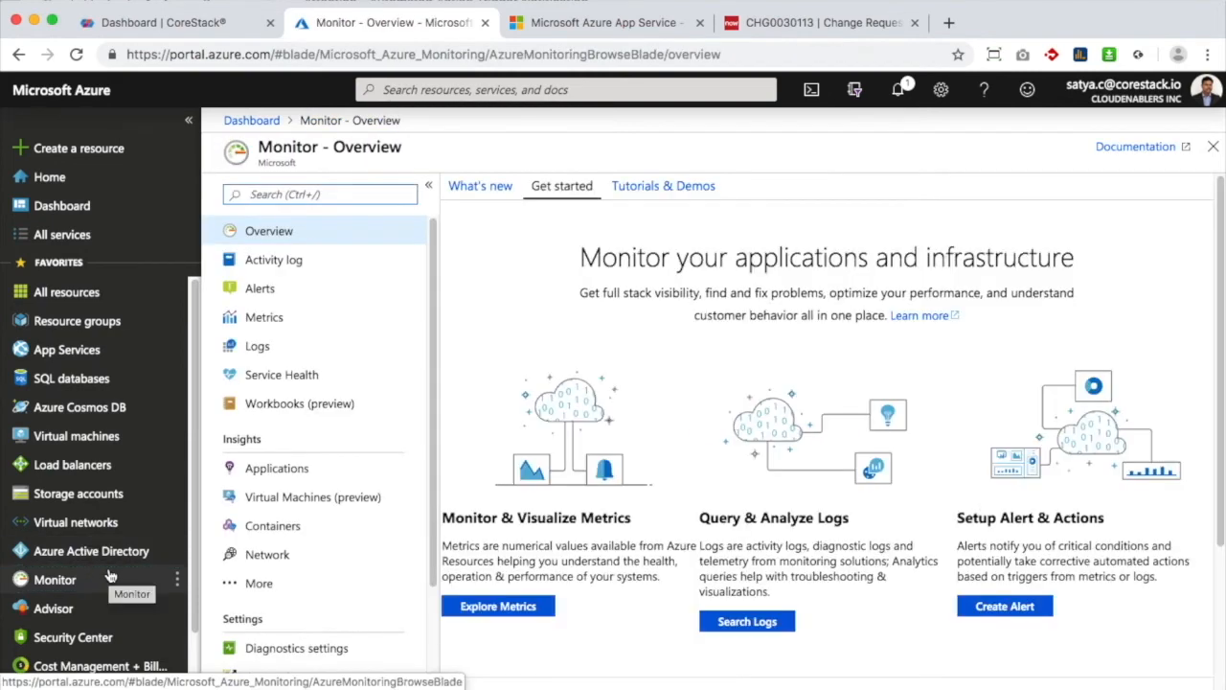
pyautogui.click(268, 297)
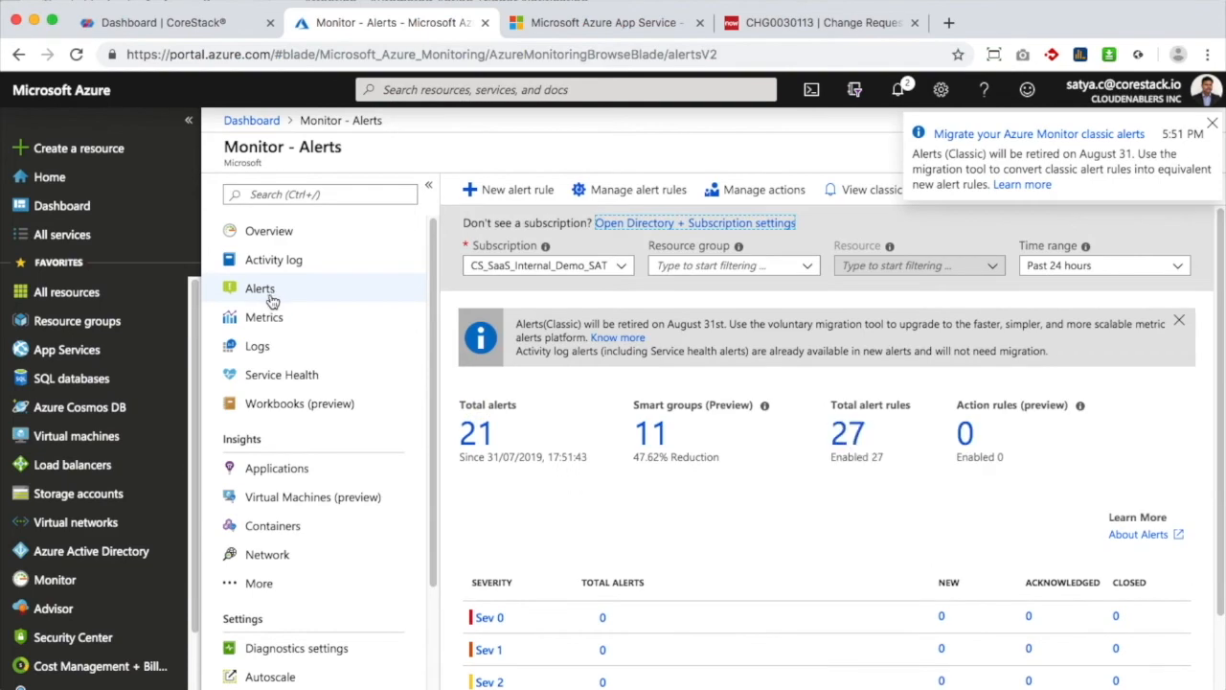
pyautogui.click(477, 433)
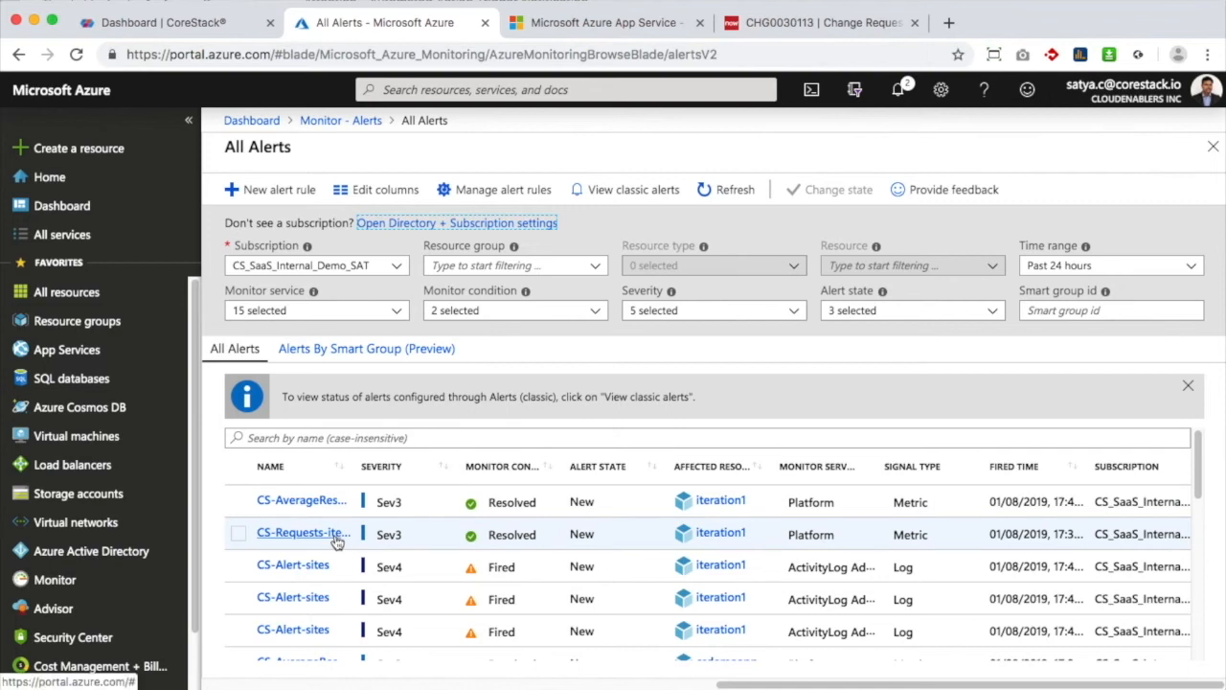
pyautogui.click(378, 470)
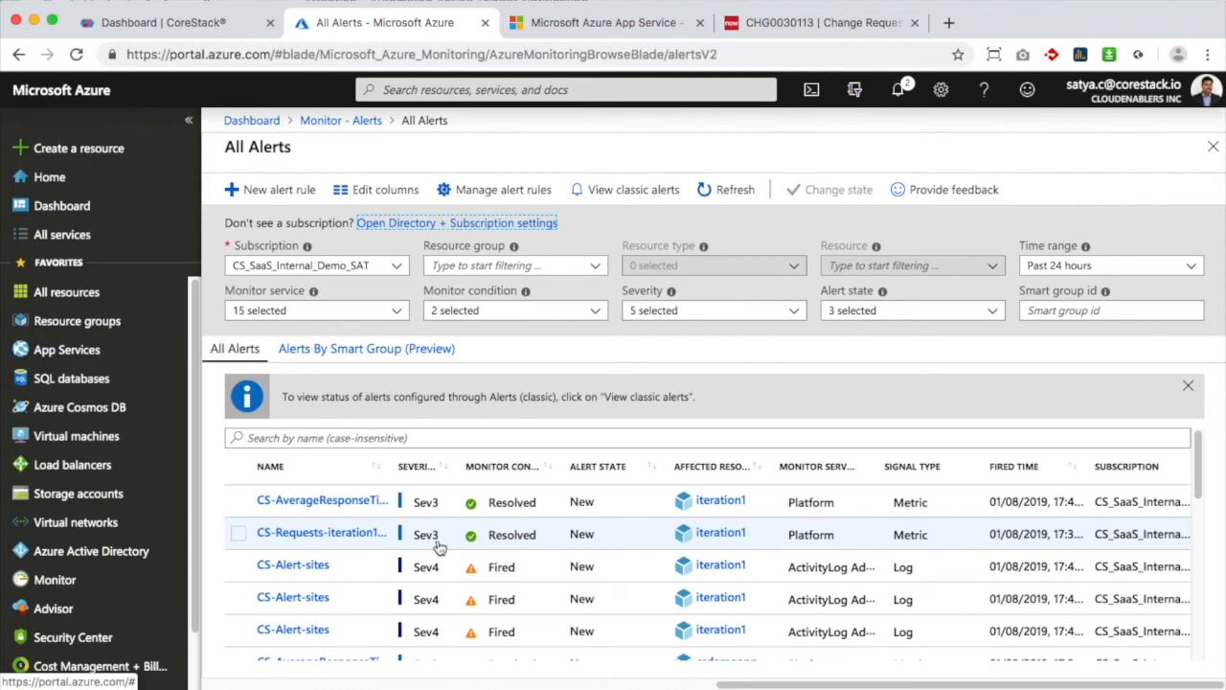
pyautogui.click(217, 29)
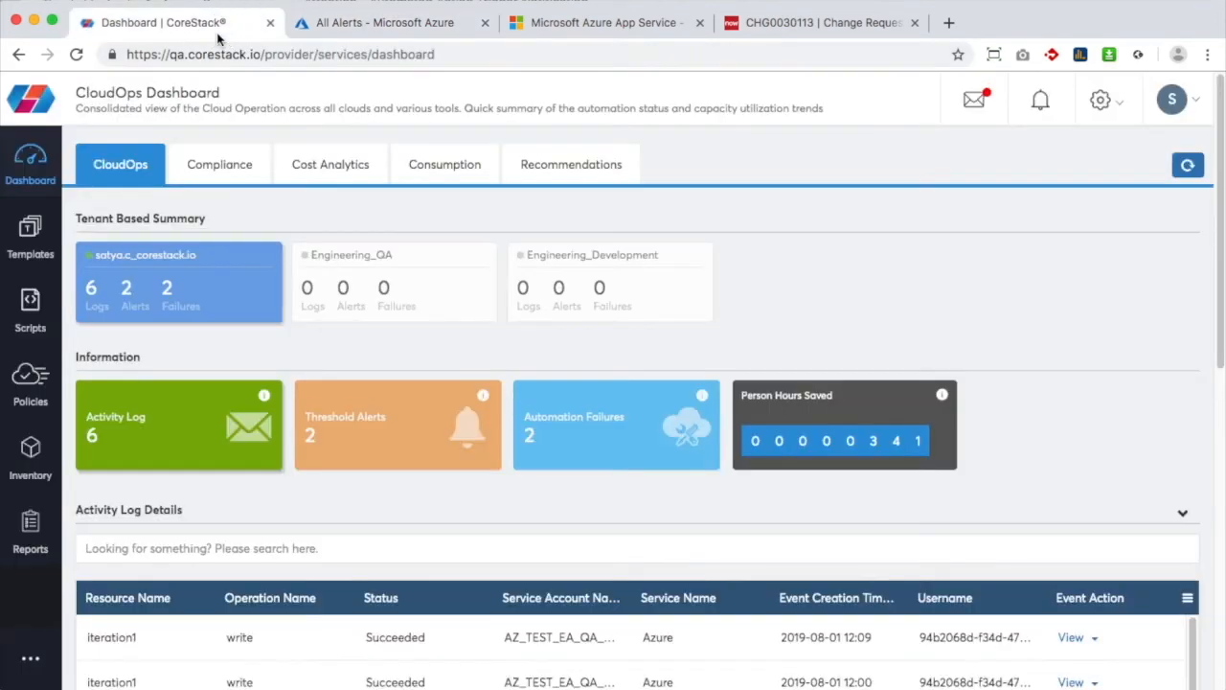
# Refresh the CloudOps dashboard to 0 threshold alerts, then view the Threshold Alerts details
pyautogui.click(1184, 170)
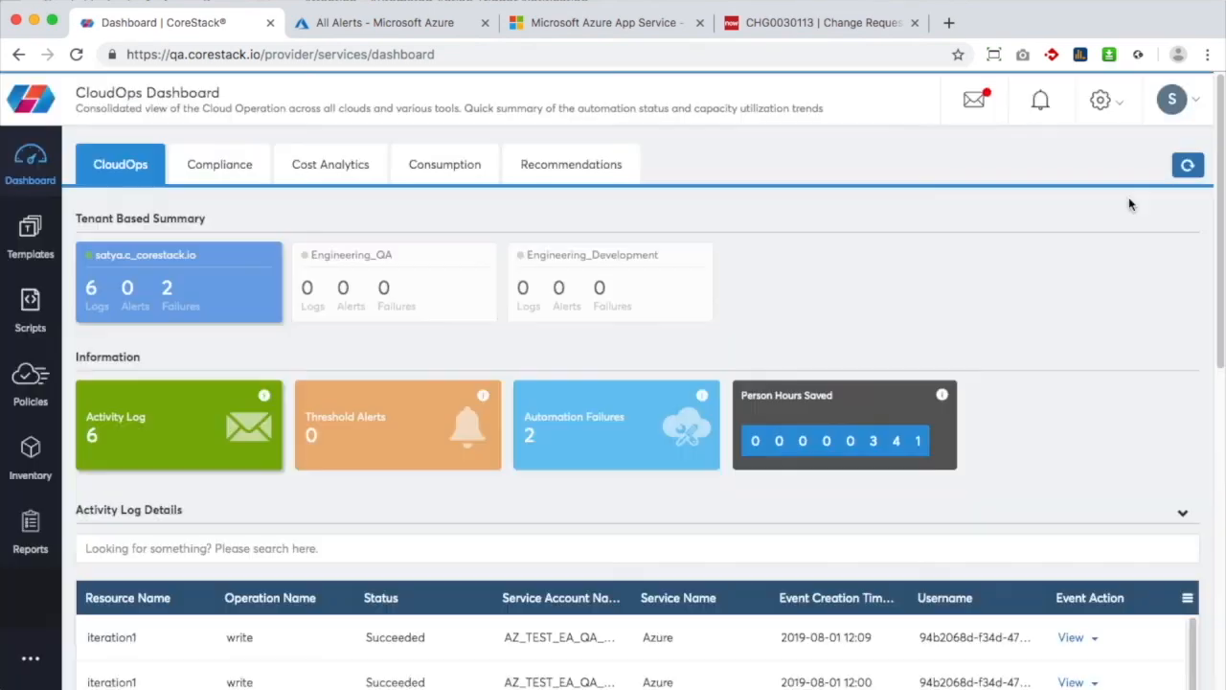
pyautogui.click(343, 437)
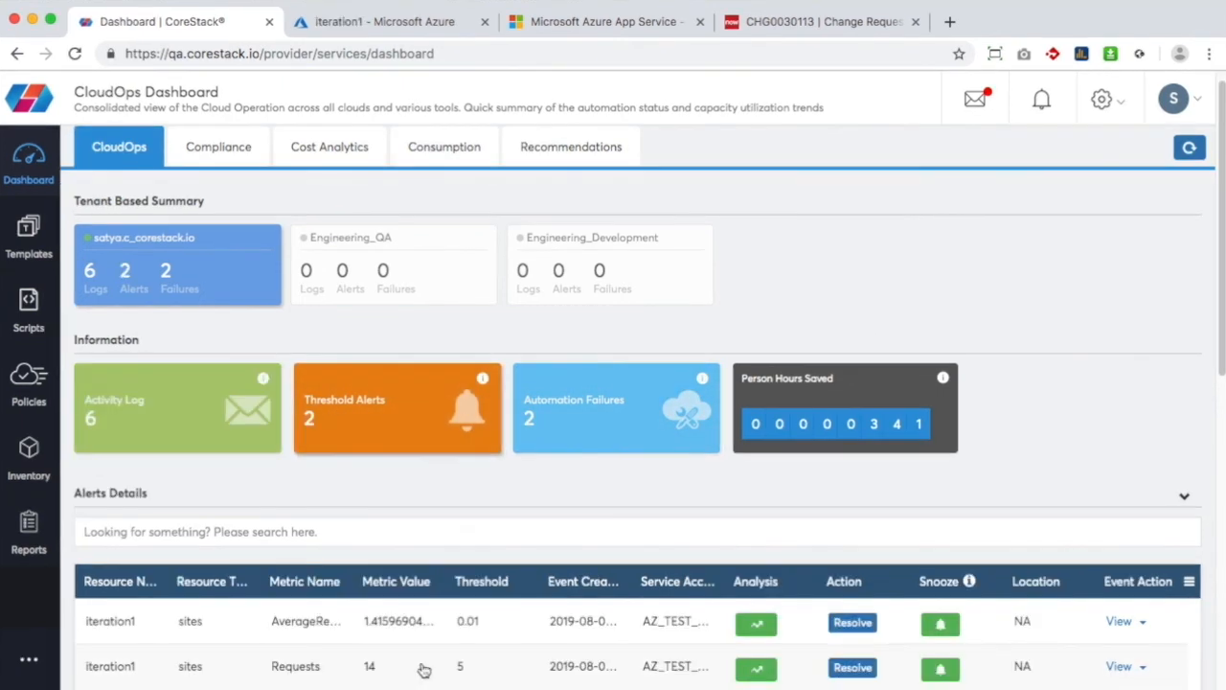